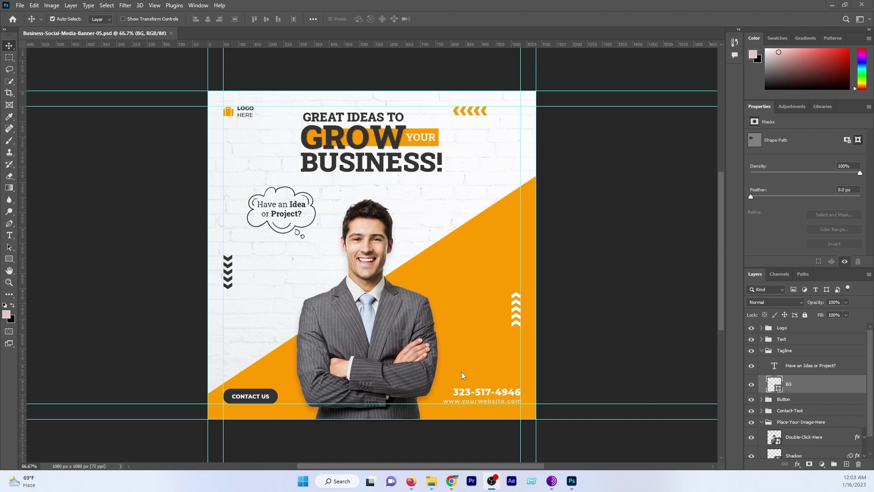
# In the Photoshop banner, inspect the background's Texture and Shape layers
pyautogui.click(378, 303)
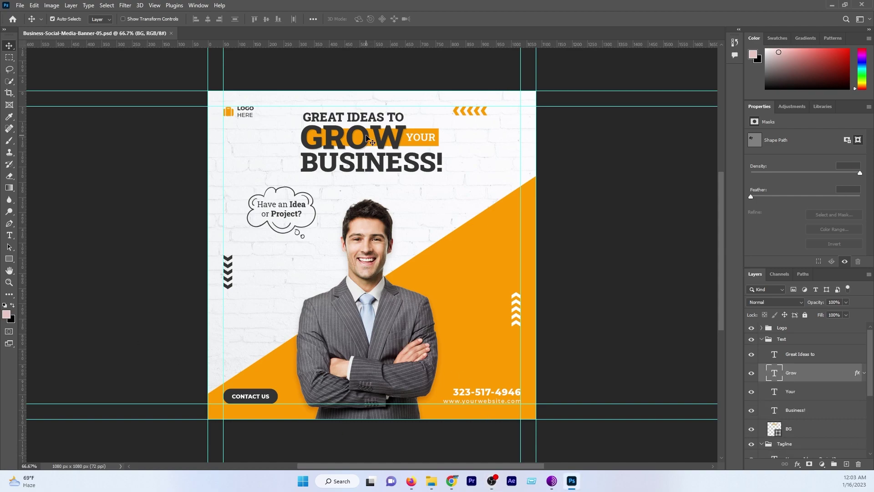
pyautogui.click(279, 296)
pyautogui.click(275, 365)
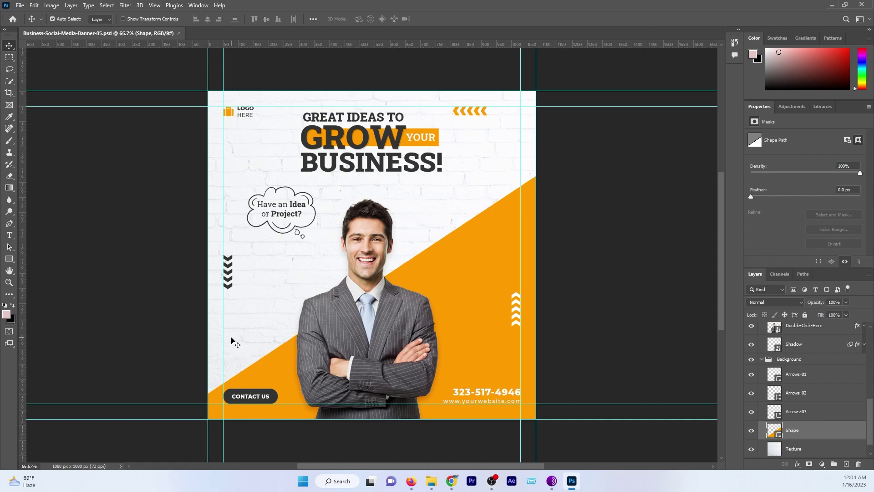
pyautogui.scroll(5, 833, 431)
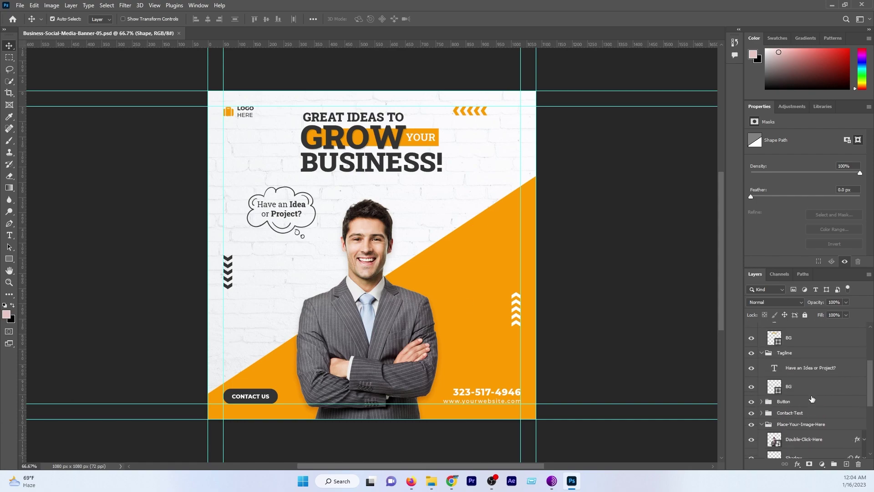
pyautogui.scroll(2, 811, 399)
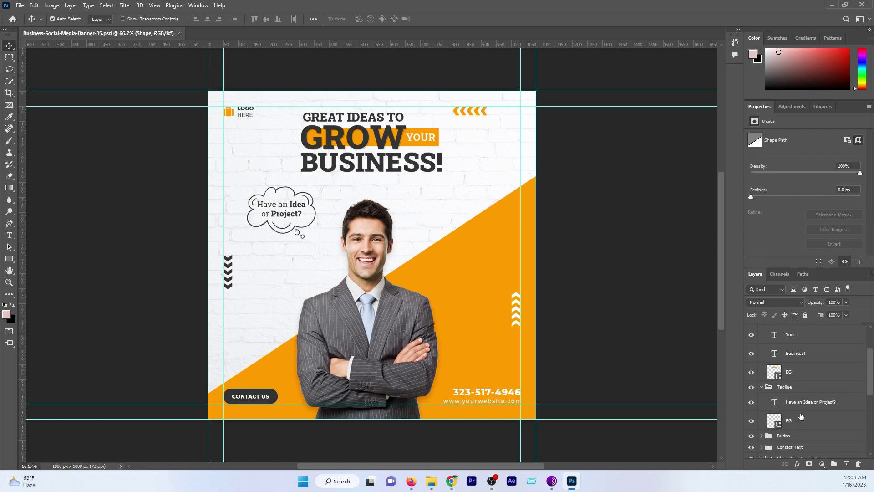
pyautogui.scroll(-3, 802, 417)
pyautogui.scroll(-3, 798, 437)
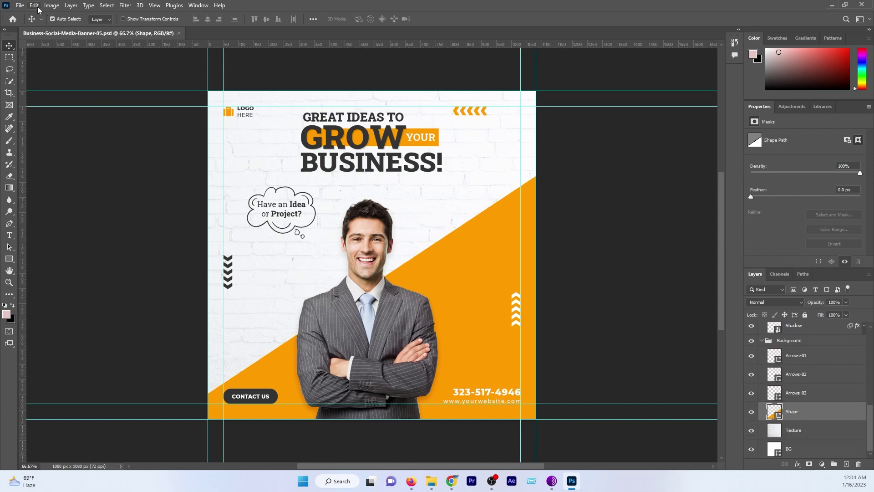
# Save over Business-Social-Media-Banner-05.psd, replacing the file and keeping Maximize Compatibility on
pyautogui.click(21, 6)
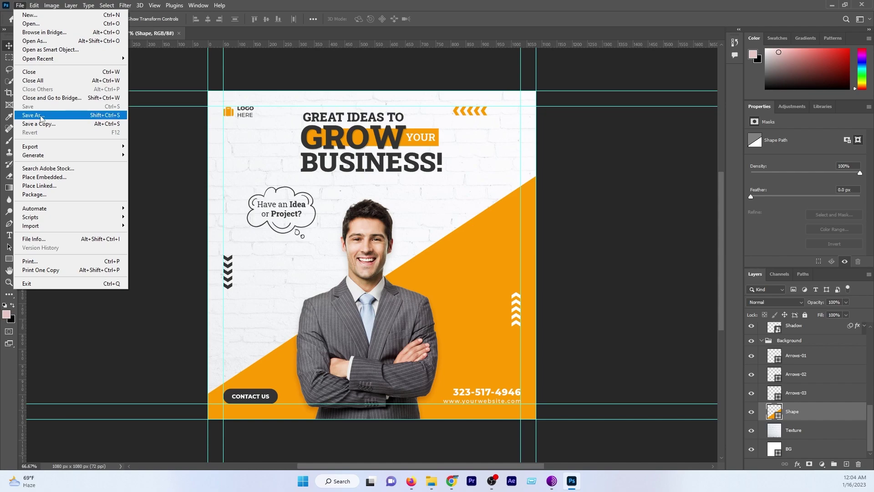
pyautogui.click(104, 116)
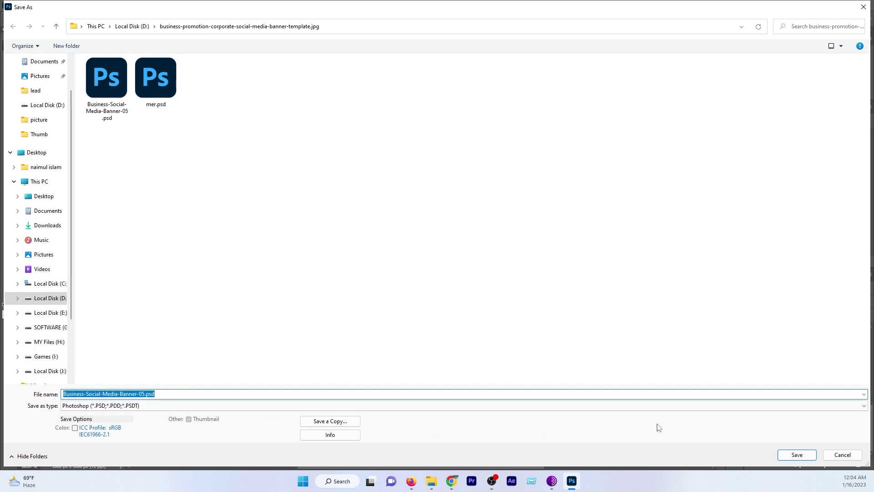
pyautogui.click(794, 457)
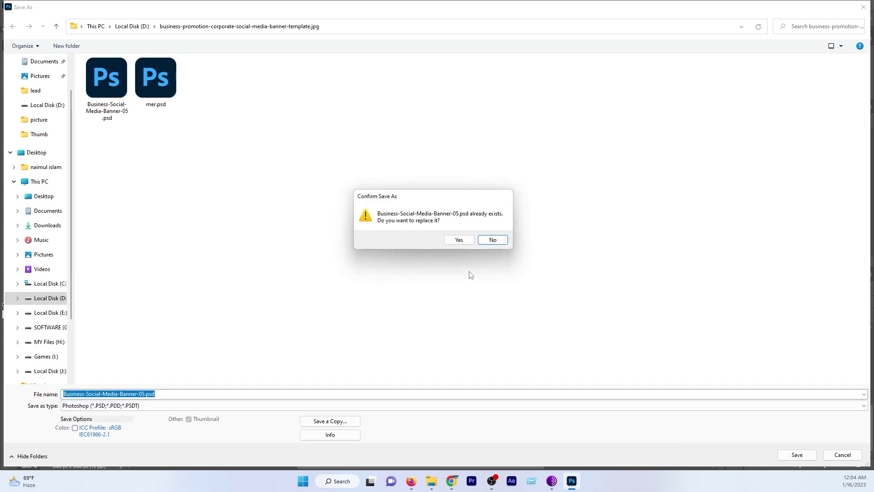
pyautogui.click(455, 237)
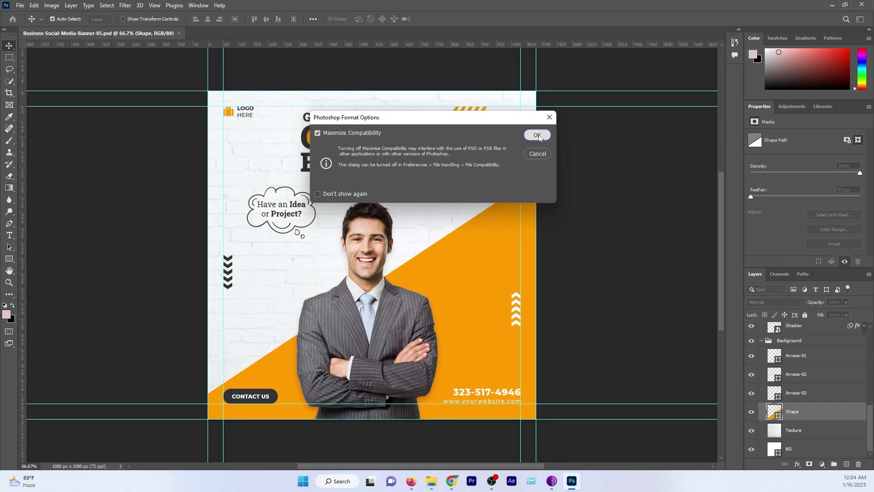
pyautogui.click(536, 135)
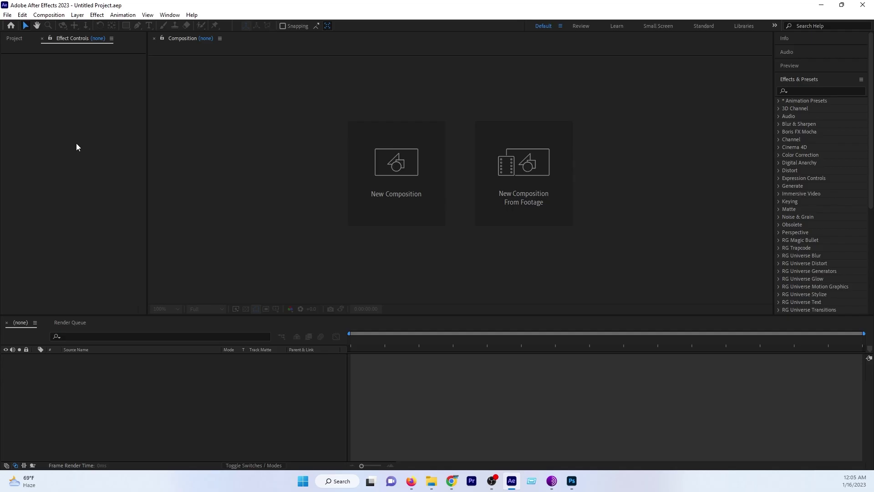
# Import Business-Social-Media-Banner-05.psd as Composition - Retain Layer Sizes with editable layer styles
pyautogui.click(17, 41)
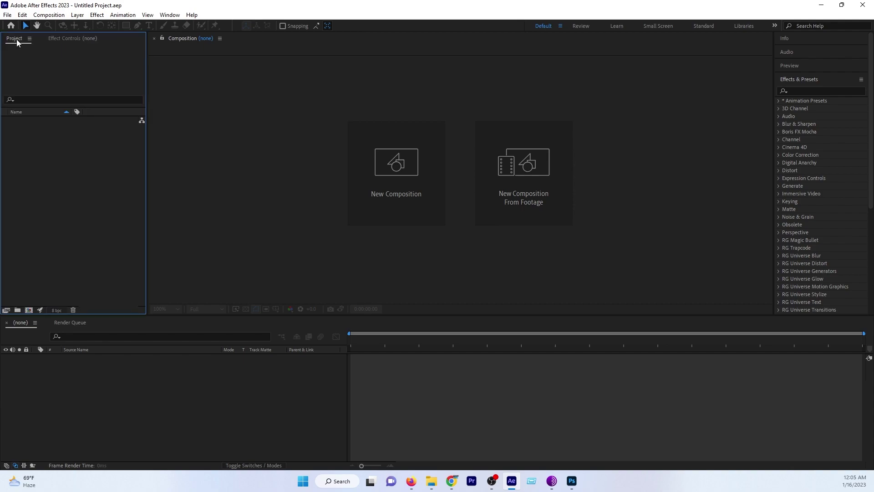
pyautogui.rightClick(61, 156)
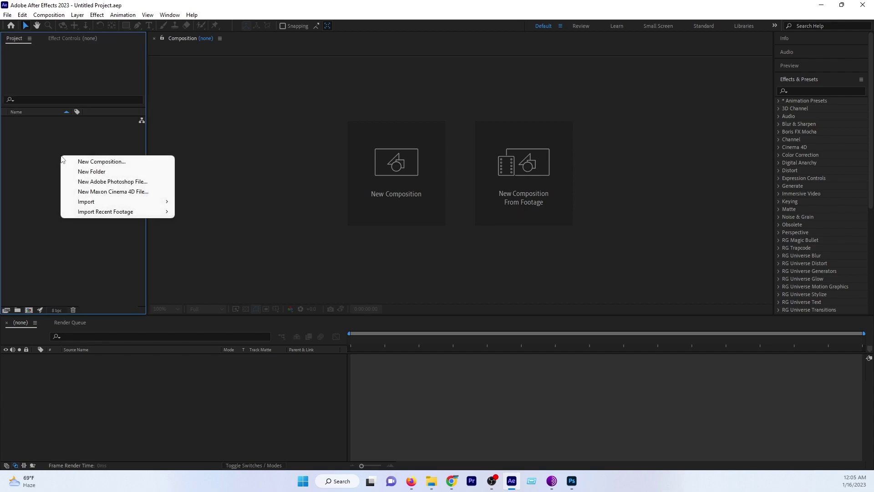
pyautogui.moveTo(73, 204)
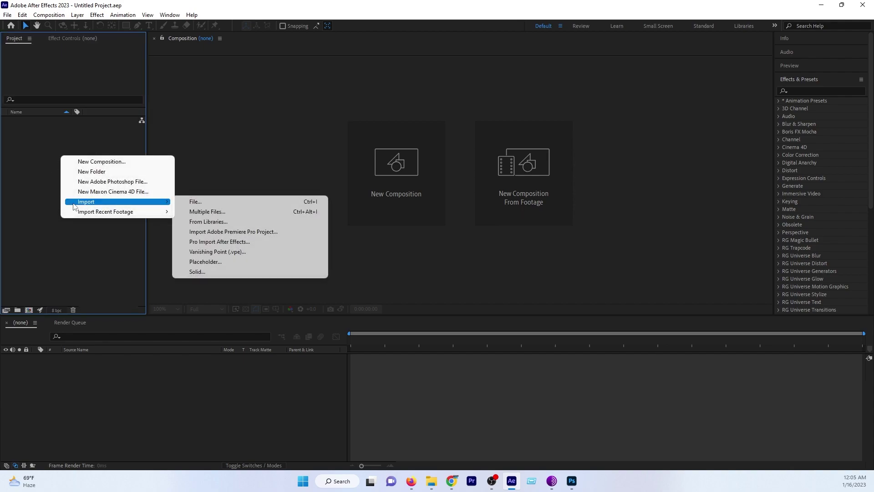
pyautogui.click(198, 202)
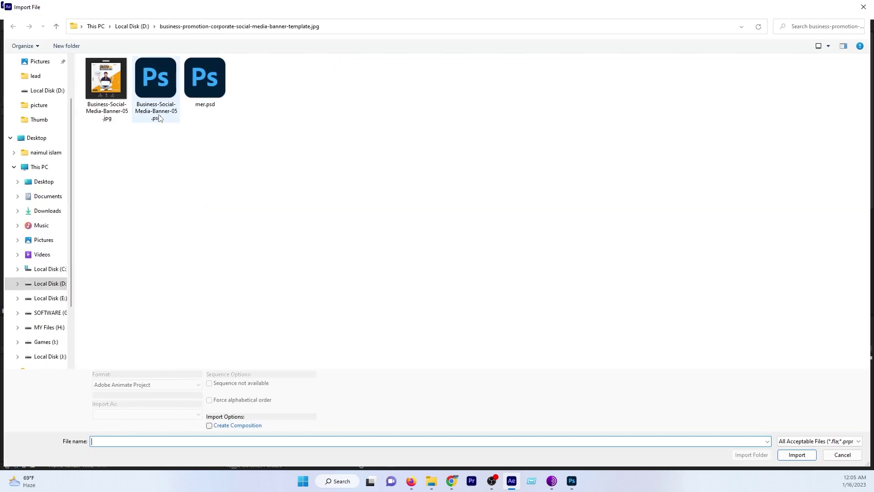
pyautogui.click(159, 119)
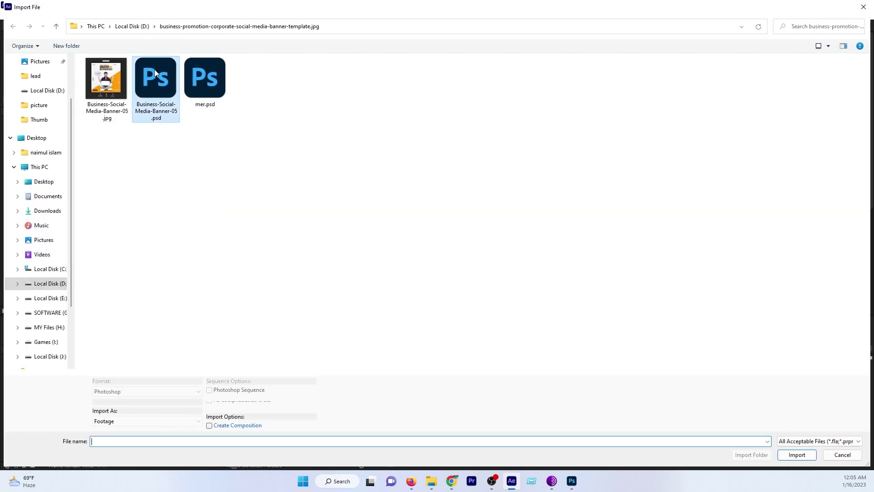
pyautogui.click(119, 422)
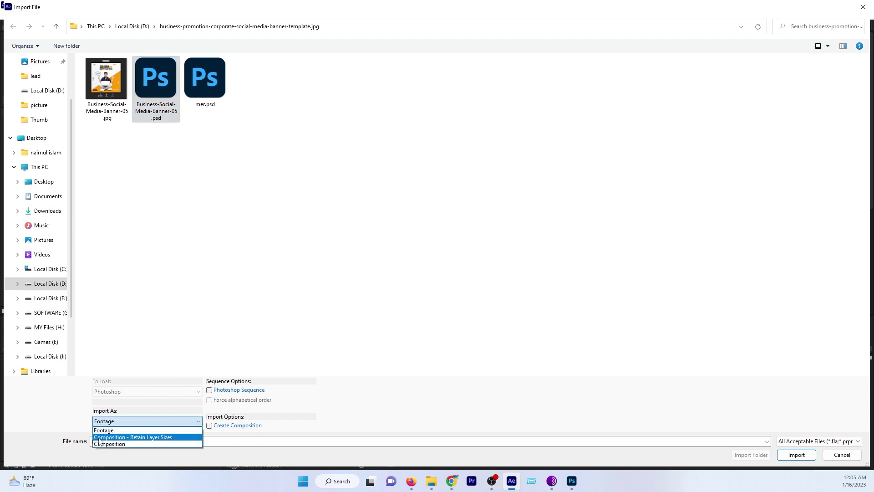
pyautogui.click(153, 438)
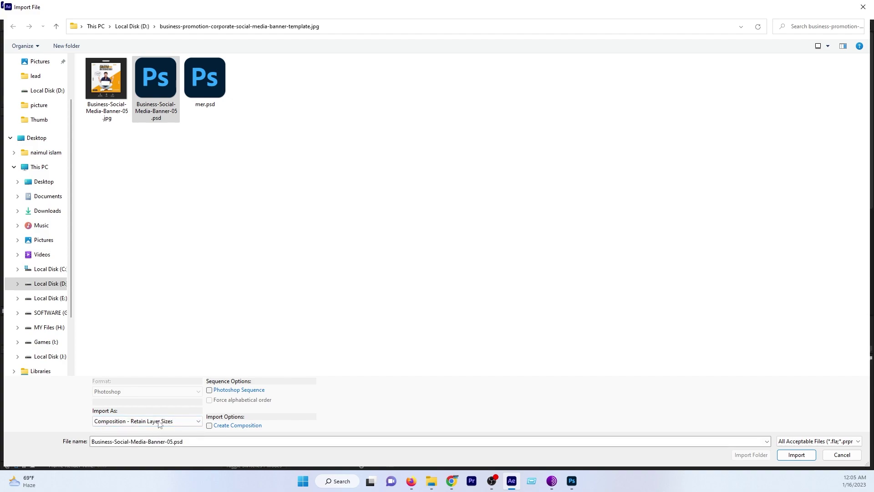
pyautogui.click(804, 459)
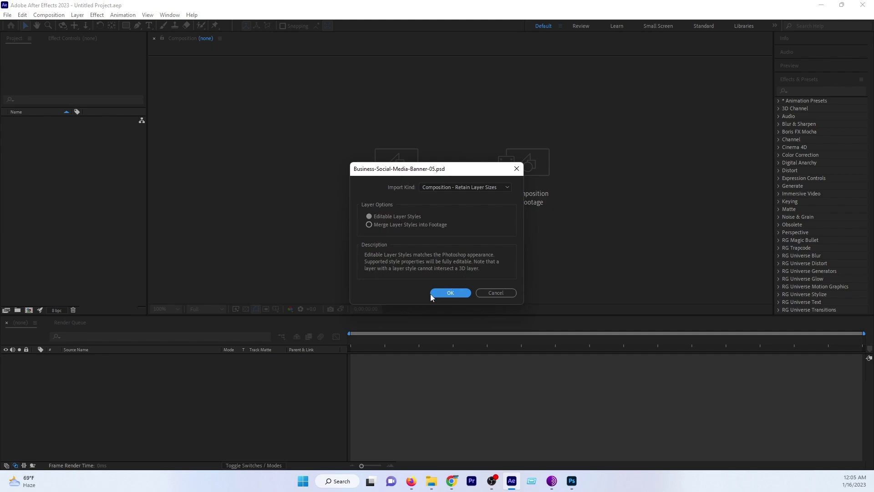
pyautogui.click(444, 291)
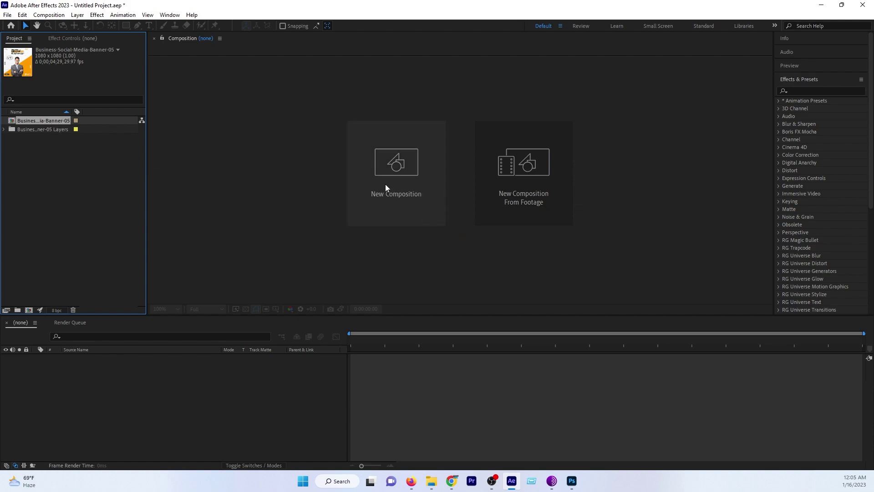
# Open the imported banner composition at 50% zoom and scrub through its timeline
pyautogui.doubleClick(53, 122)
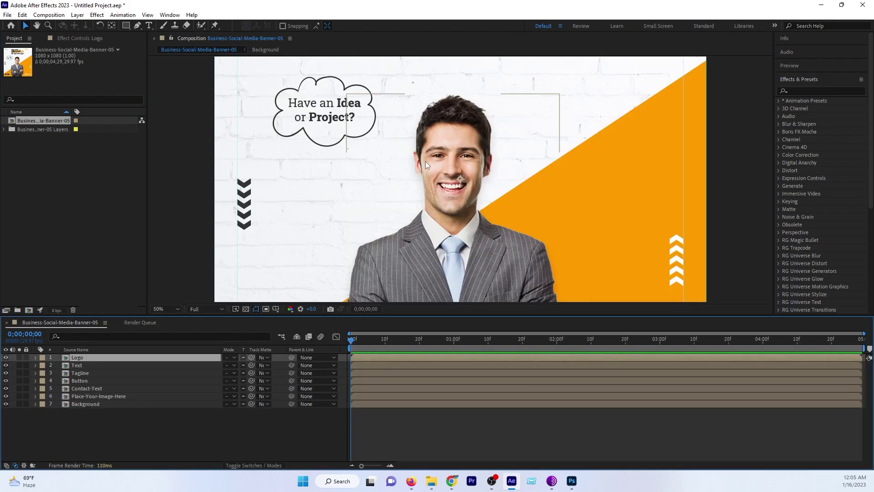
pyautogui.press('.')
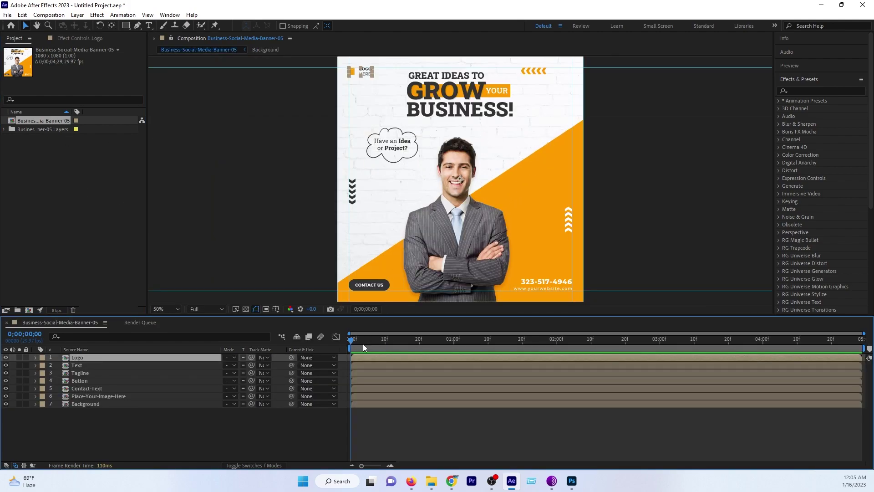
pyautogui.moveTo(363, 347); pyautogui.dragTo(311, 372)
# Toggle the logo and headline layers' visibility to identify them, then select the Text layer
pyautogui.click(6, 358)
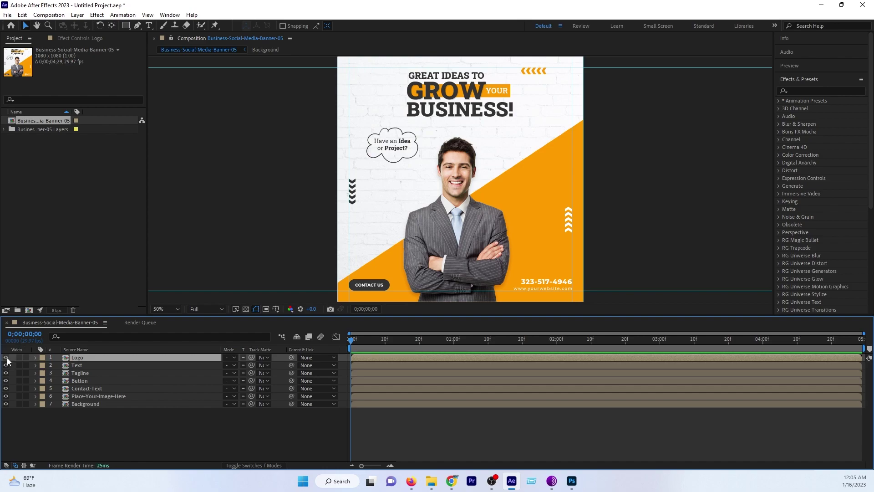
pyautogui.click(6, 358)
pyautogui.click(6, 366)
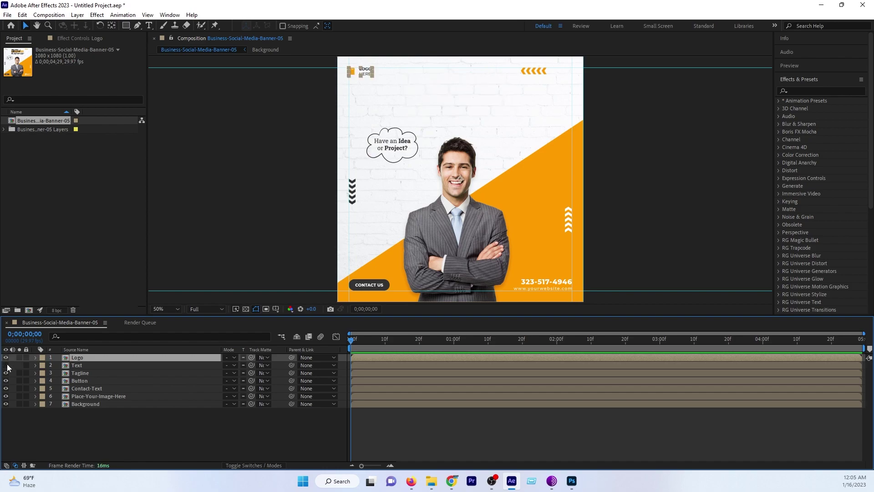
pyautogui.click(6, 365)
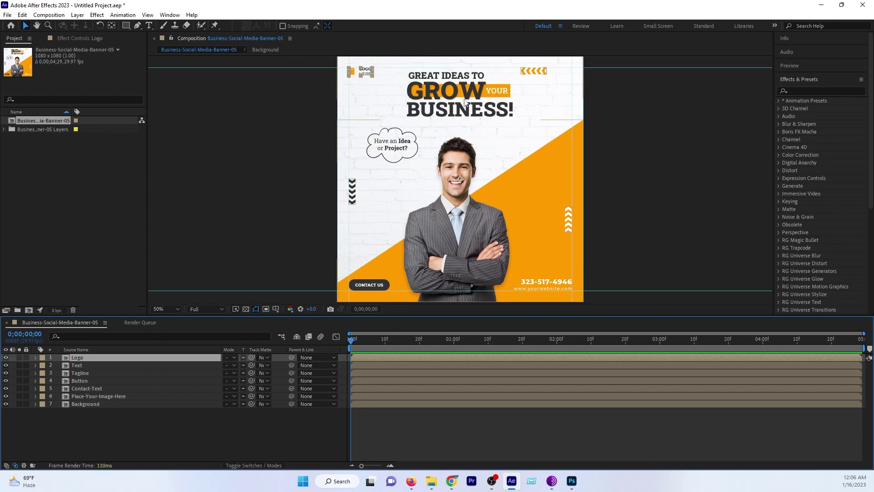
pyautogui.scroll(4, 434, 116)
pyautogui.press('h')
pyautogui.press('v')
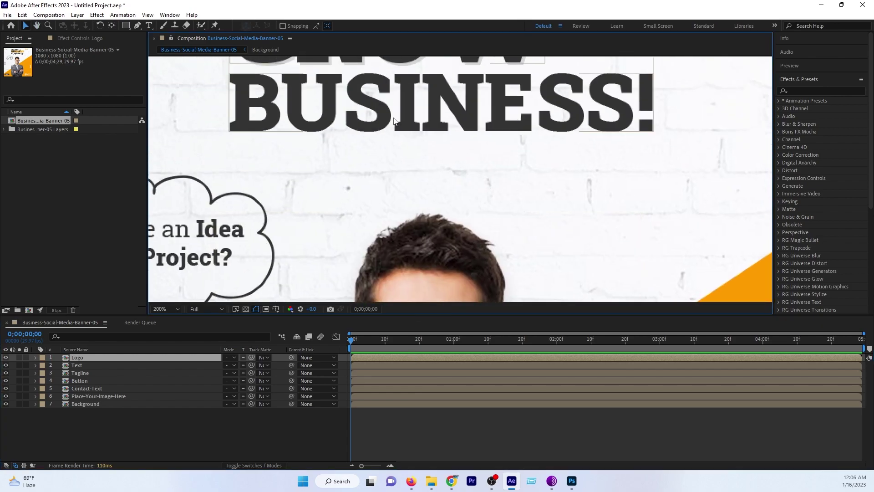
pyautogui.click(100, 365)
# Open the Text precomp at about one second with the whole frame in view
pyautogui.doubleClick(89, 365)
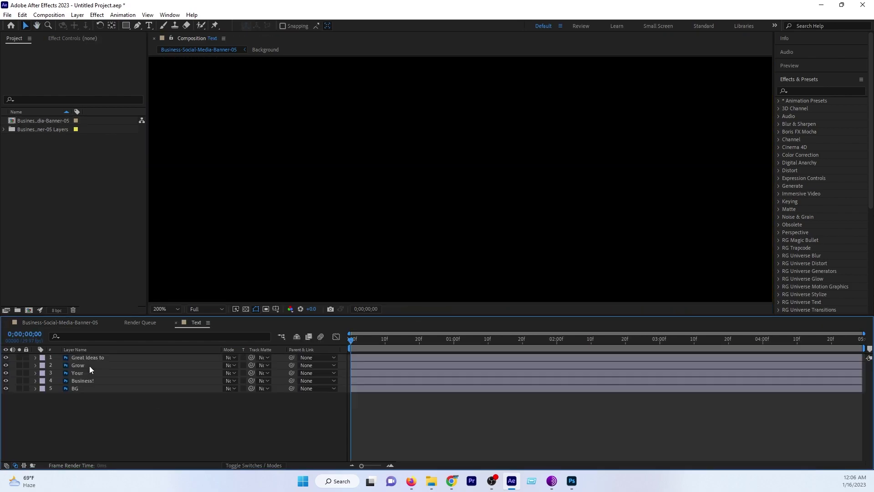
pyautogui.click(464, 339)
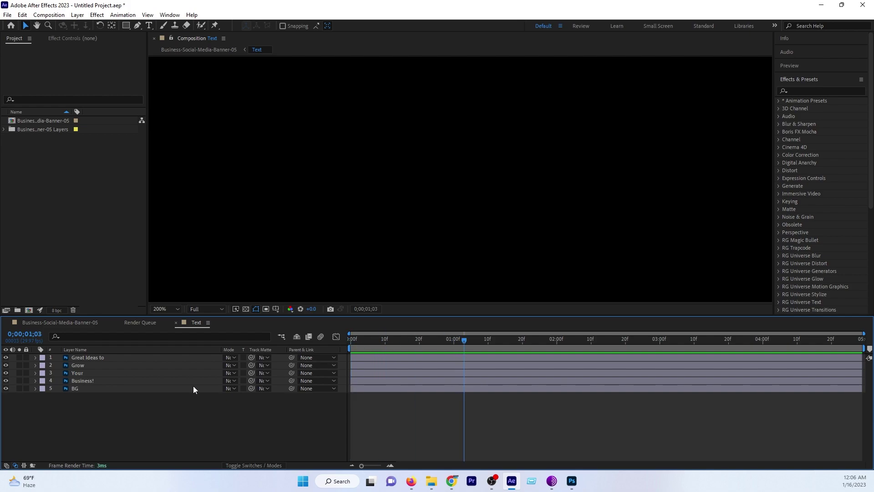
pyautogui.hotkey('shift', '/')
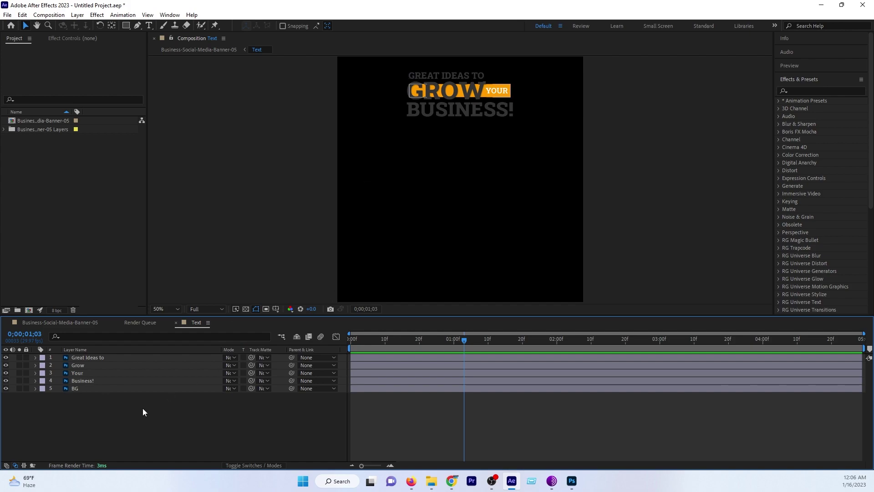
# Convert the Great Ideas to, Grow, Your and Business! layers to editable text
pyautogui.moveTo(77, 419); pyautogui.dragTo(122, 359)
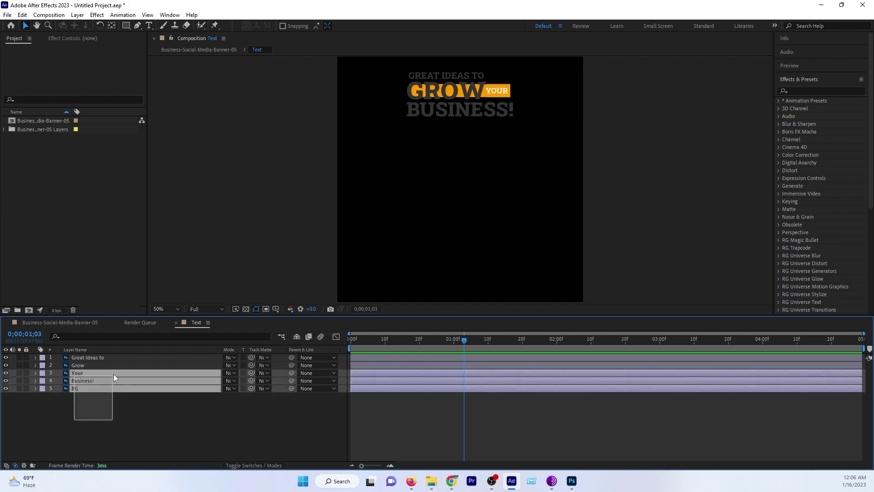
pyautogui.click(75, 398)
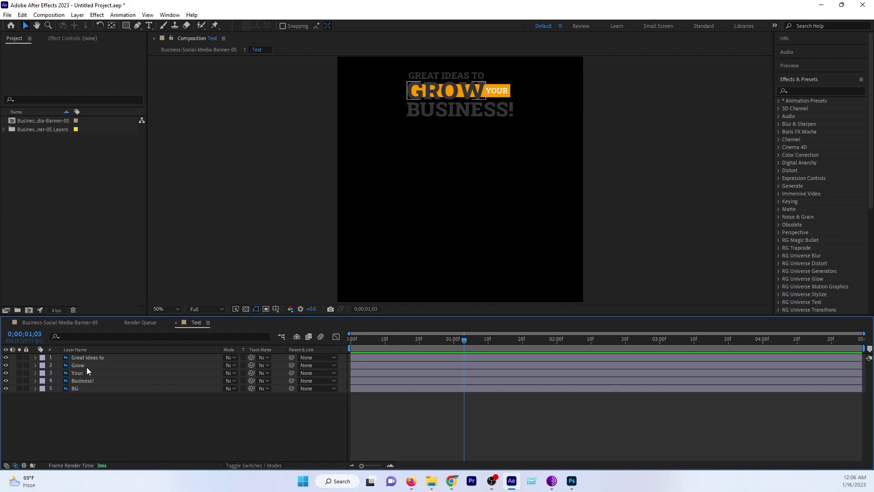
pyautogui.click(92, 357)
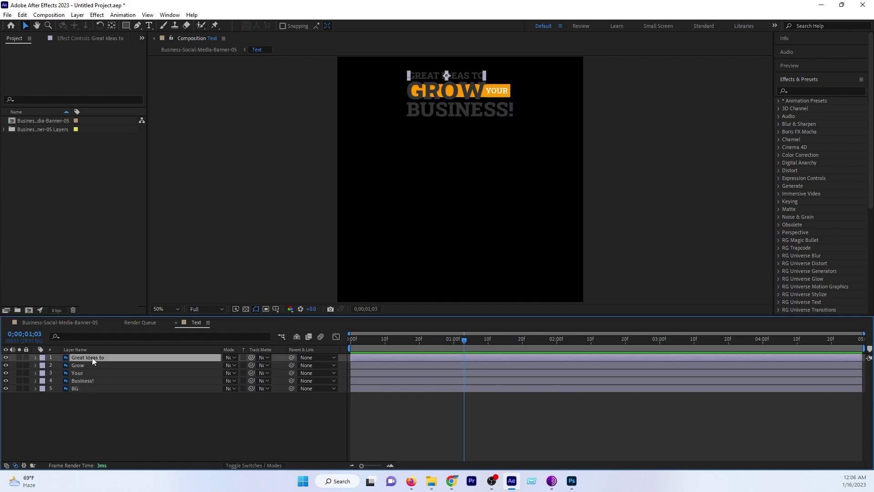
pyautogui.keyDown('shift'); pyautogui.click(87, 379); pyautogui.keyUp('shift')
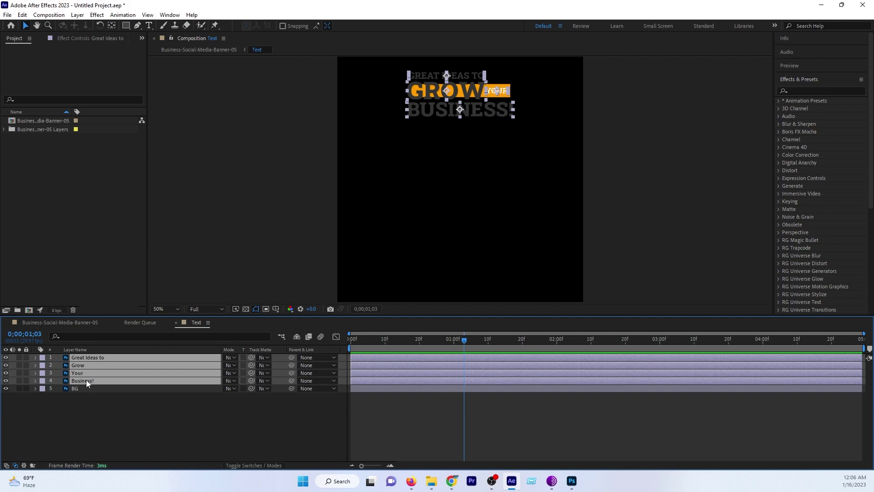
pyautogui.rightClick(83, 365)
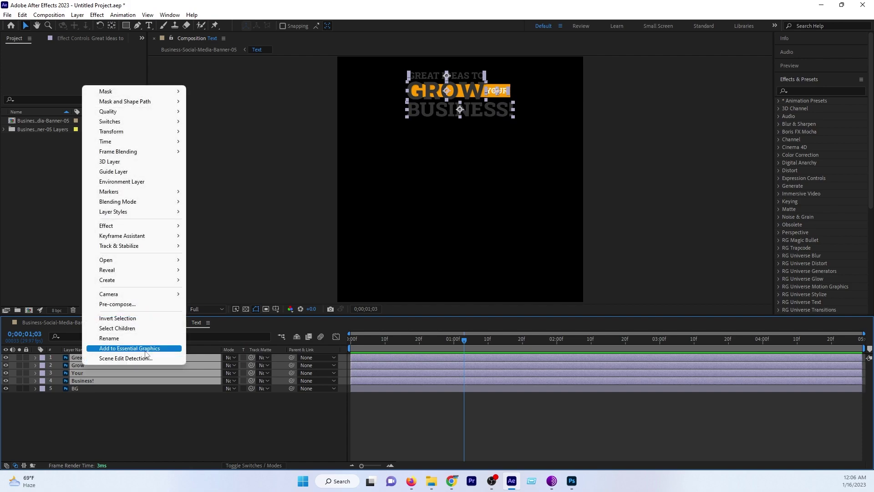
pyautogui.moveTo(107, 283)
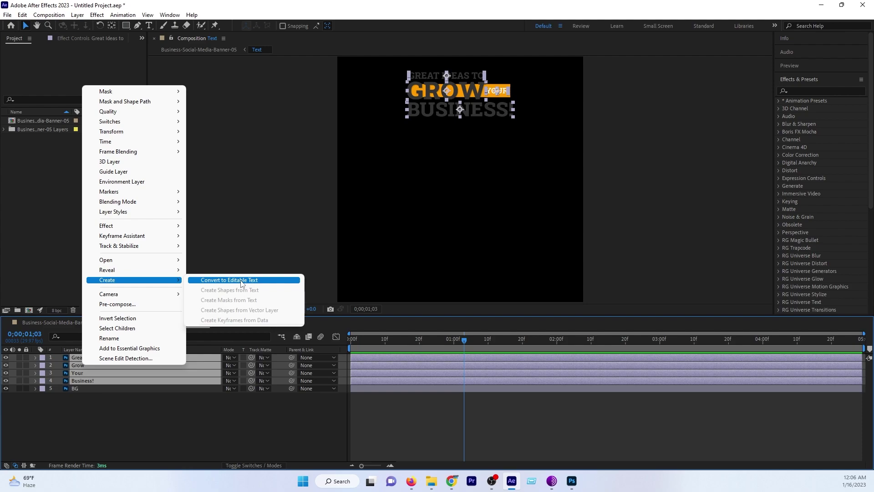
pyautogui.click(241, 280)
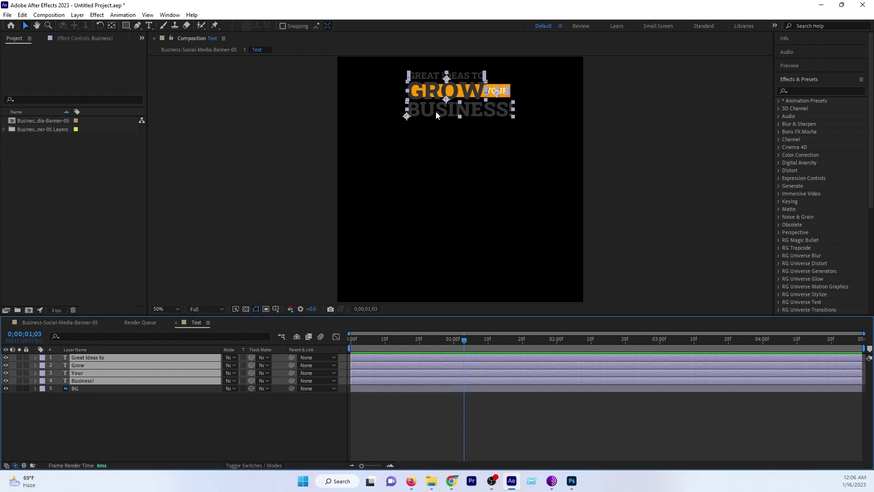
# Paste the Text precomp's five layers into the main banner comp and delete the Text precomp layer
pyautogui.click(84, 322)
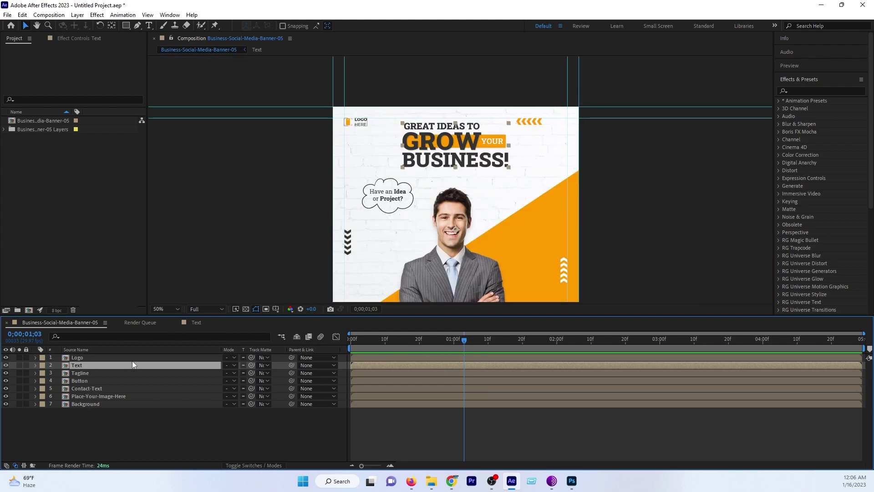
pyautogui.click(197, 322)
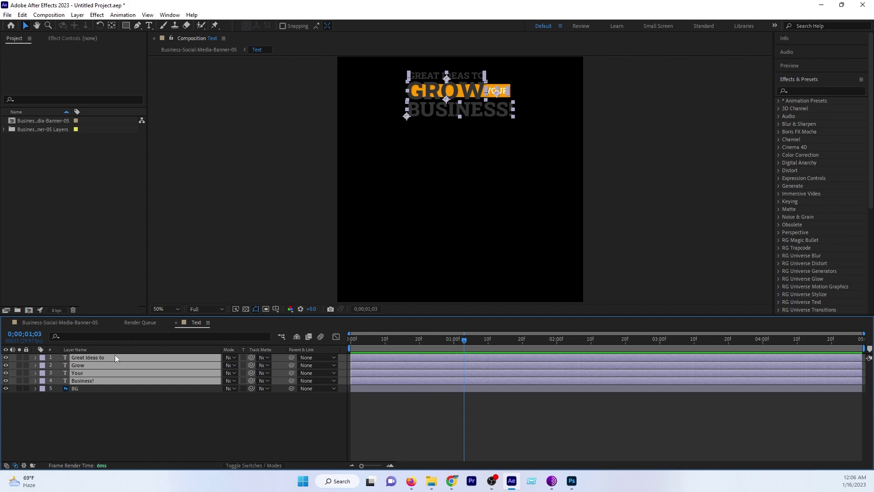
pyautogui.moveTo(67, 408); pyautogui.dragTo(124, 360)
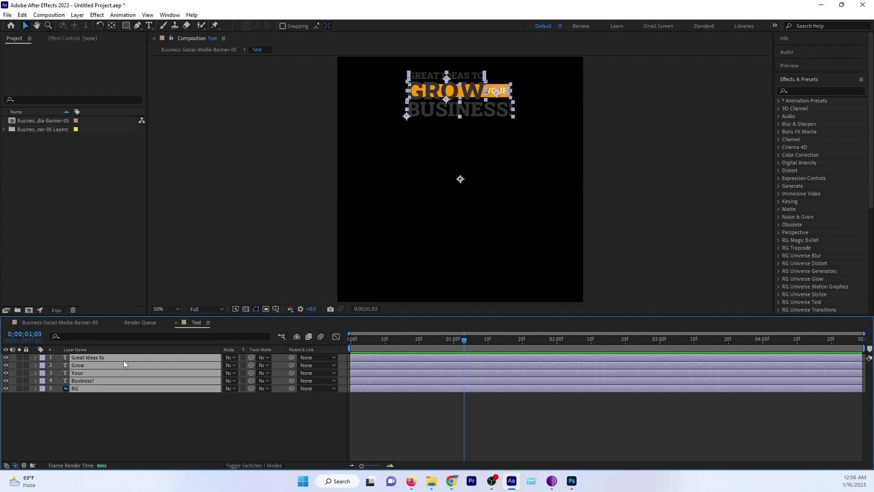
pyautogui.click(78, 321)
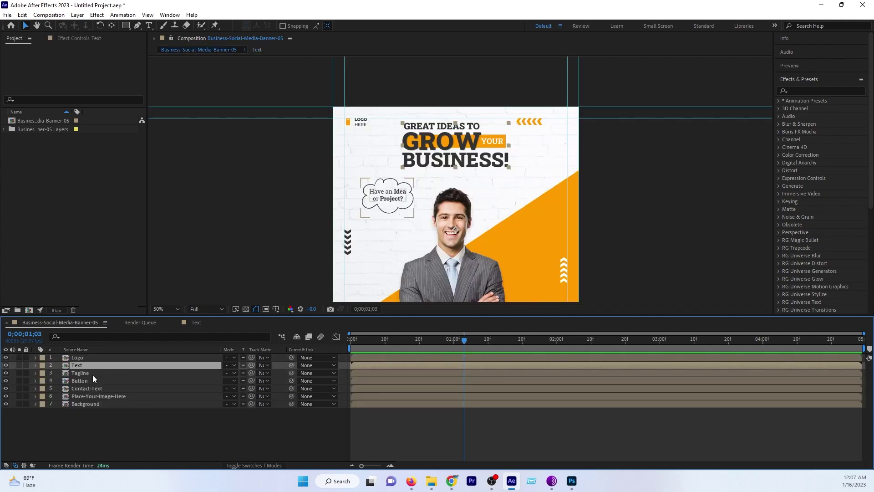
pyautogui.hotkey('ctrl', 'v')
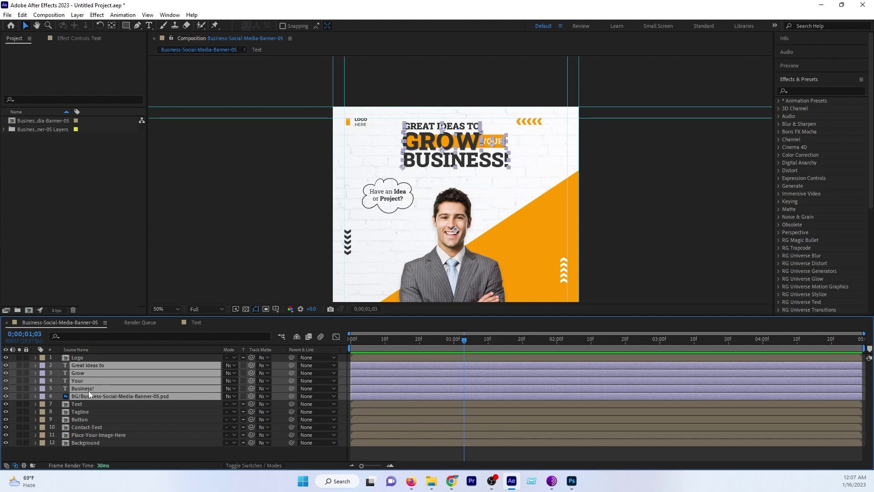
pyautogui.click(81, 403)
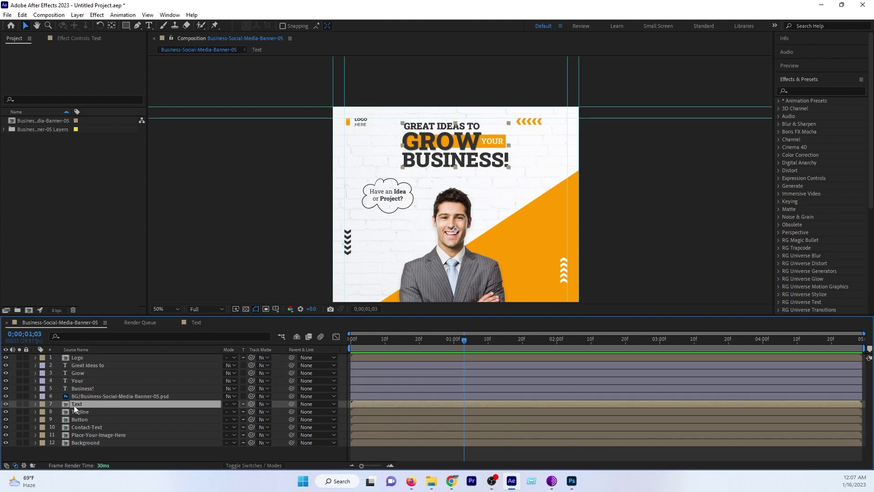
pyautogui.press('Delete')
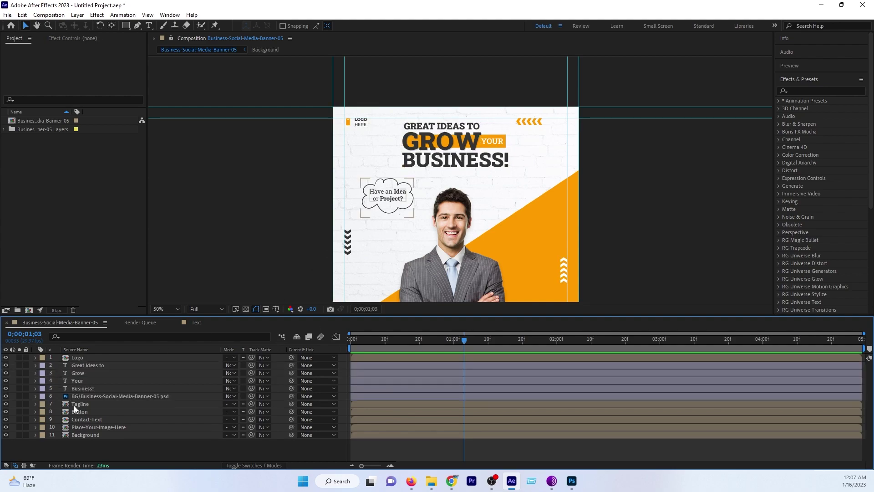
# Check the pasted layers, then move to the banner's bottom and select the Contact-Text layer
pyautogui.click(81, 397)
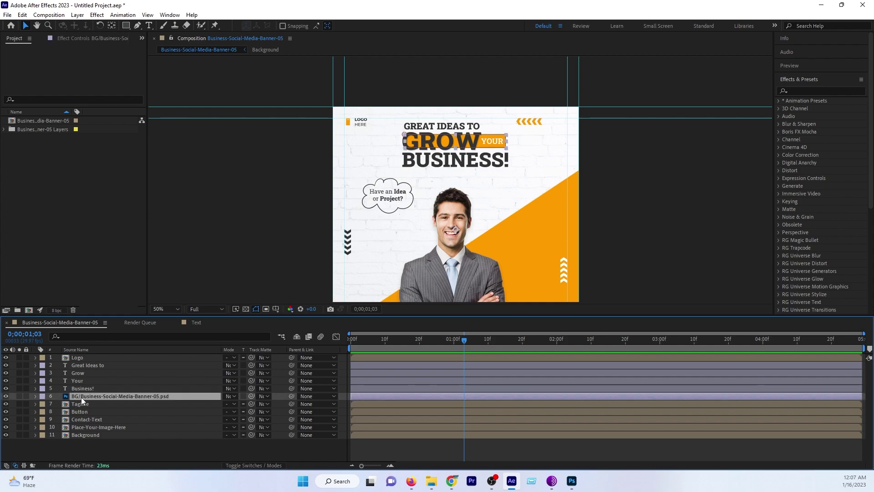
pyautogui.keyDown('shift'); pyautogui.click(84, 365); pyautogui.keyUp('shift')
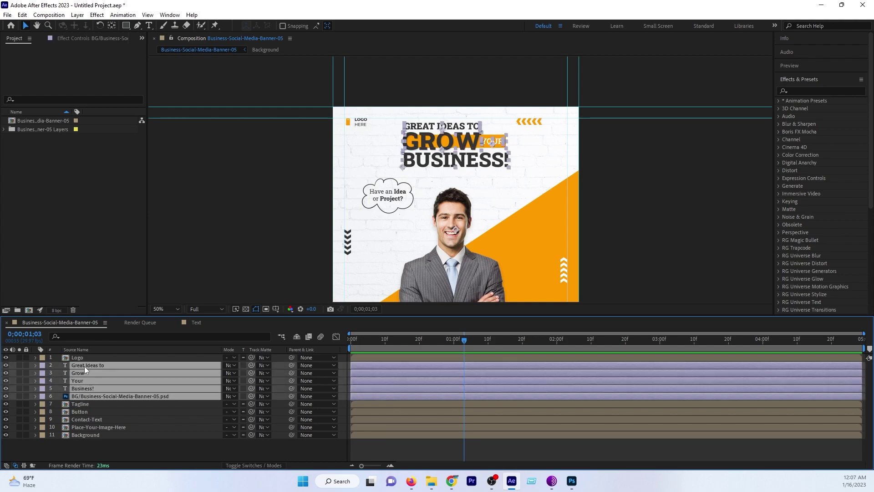
pyautogui.click(125, 447)
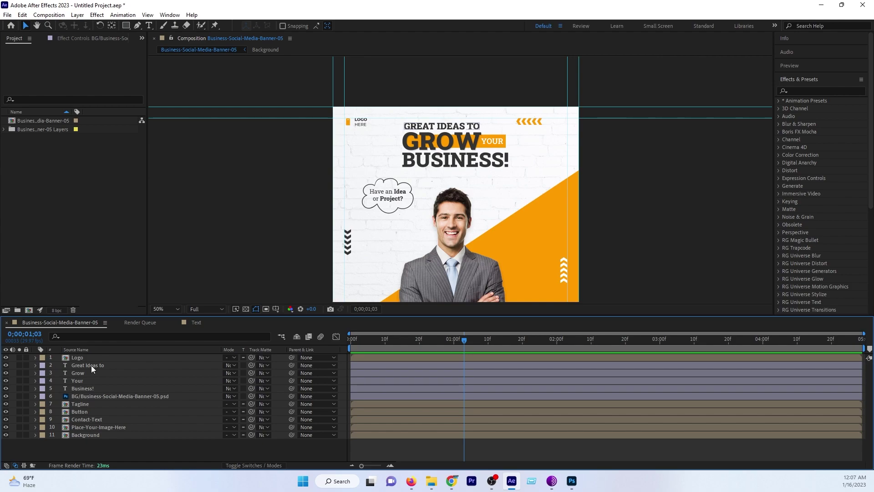
pyautogui.click(79, 359)
pyautogui.moveTo(429, 274); pyautogui.dragTo(394, 205)
pyautogui.press('v')
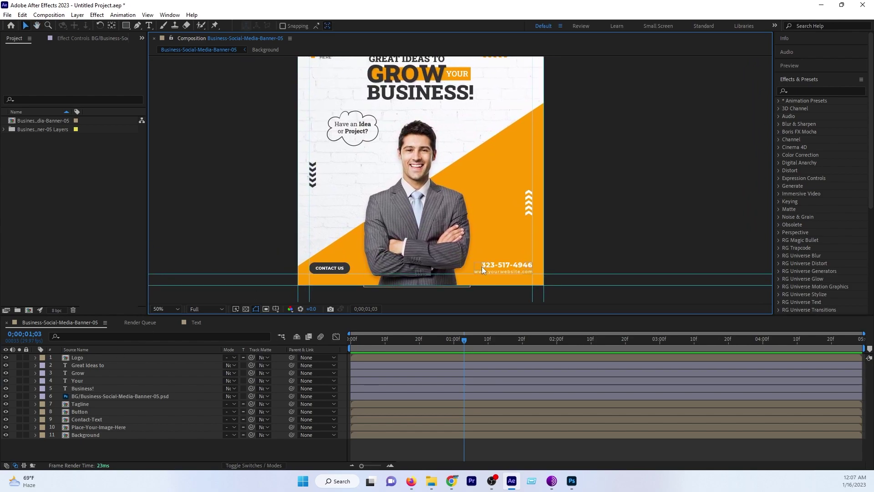
pyautogui.click(499, 266)
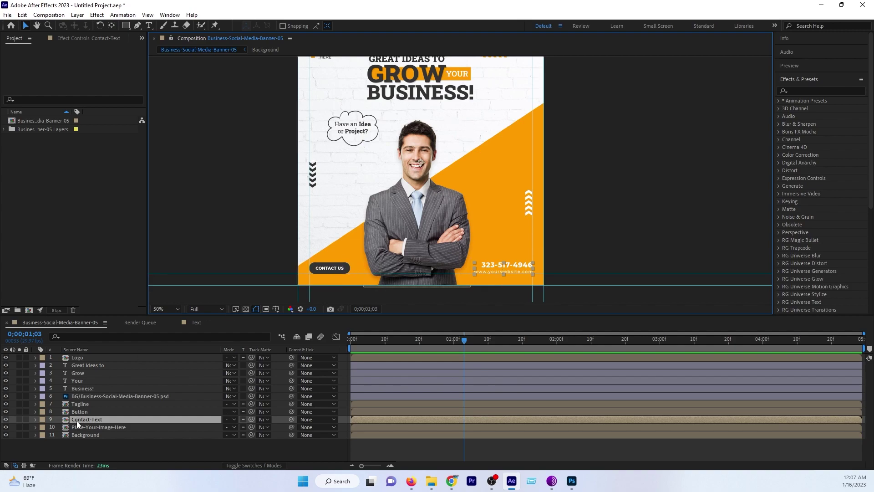
# In the Contact-Text precomp, convert the phone number and website layers to editable text
pyautogui.doubleClick(88, 421)
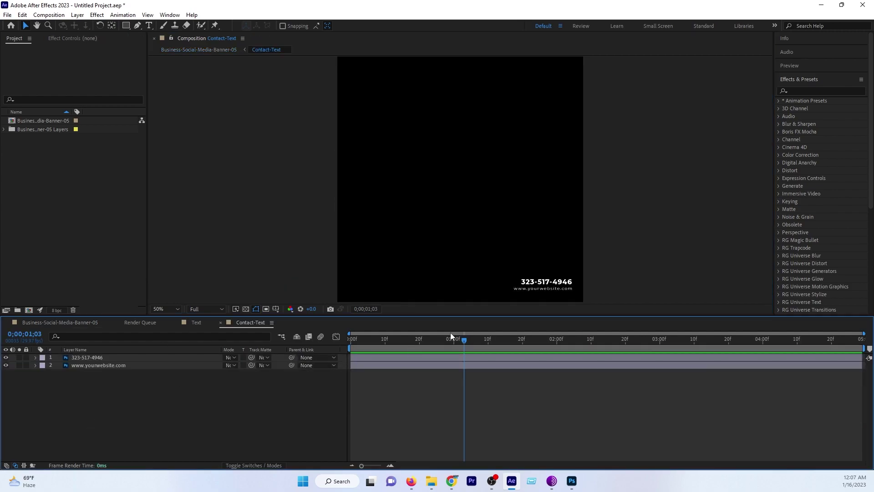
pyautogui.scroll(2, 544, 281)
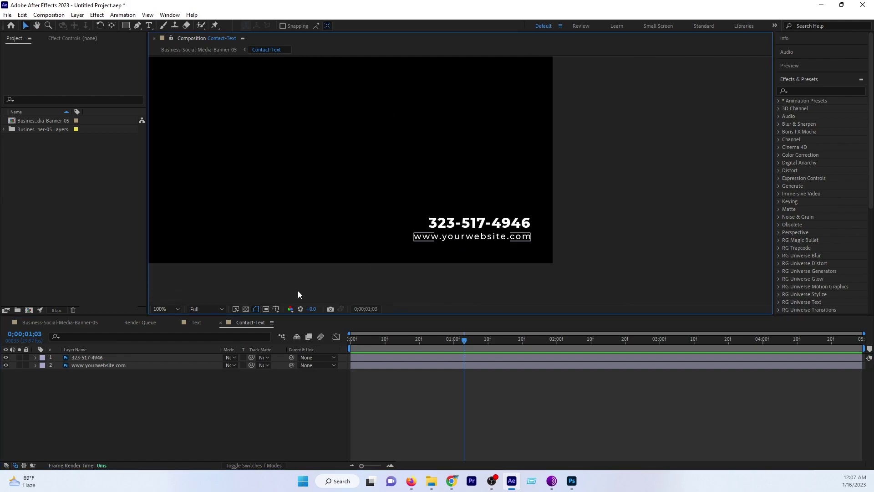
pyautogui.moveTo(102, 400); pyautogui.dragTo(129, 357)
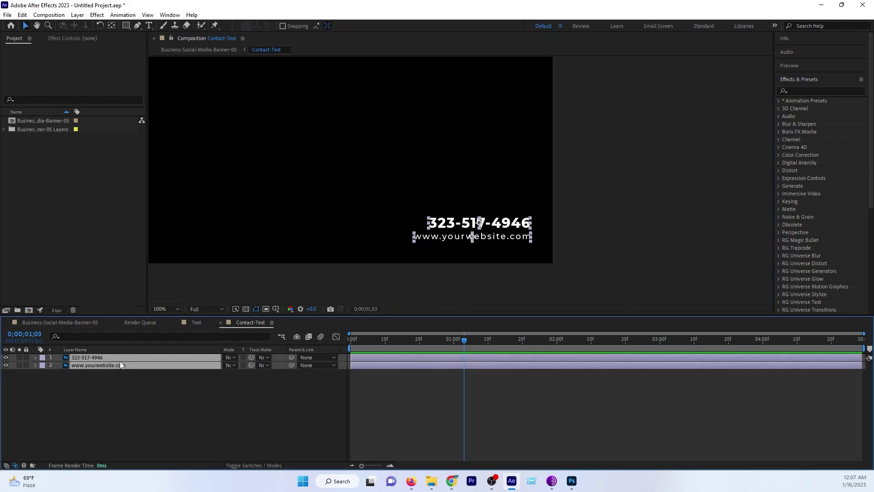
pyautogui.rightClick(120, 361)
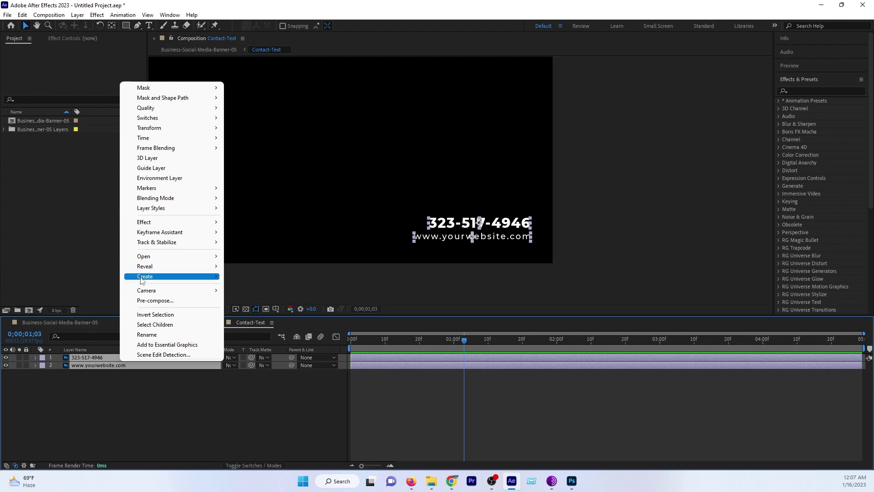
pyautogui.moveTo(141, 276)
pyautogui.click(244, 276)
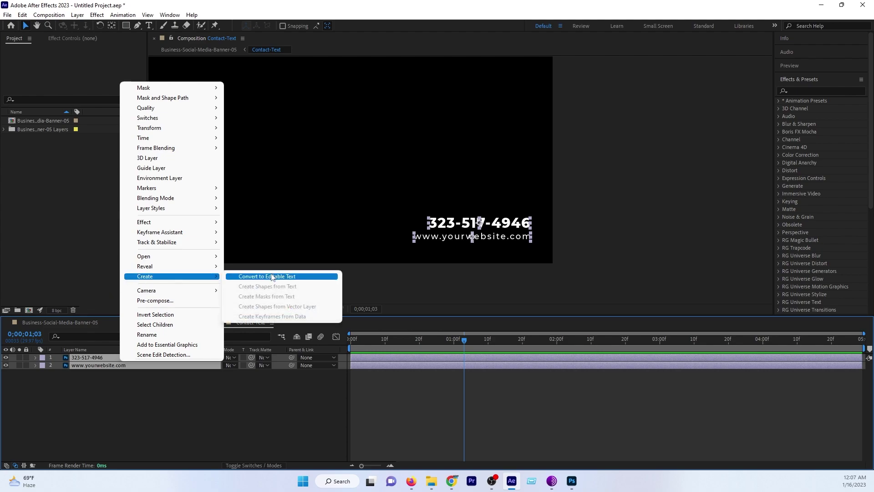
# Paste both contact text layers into the main banner comp and delete the Contact-Text precomp layer
pyautogui.click(78, 406)
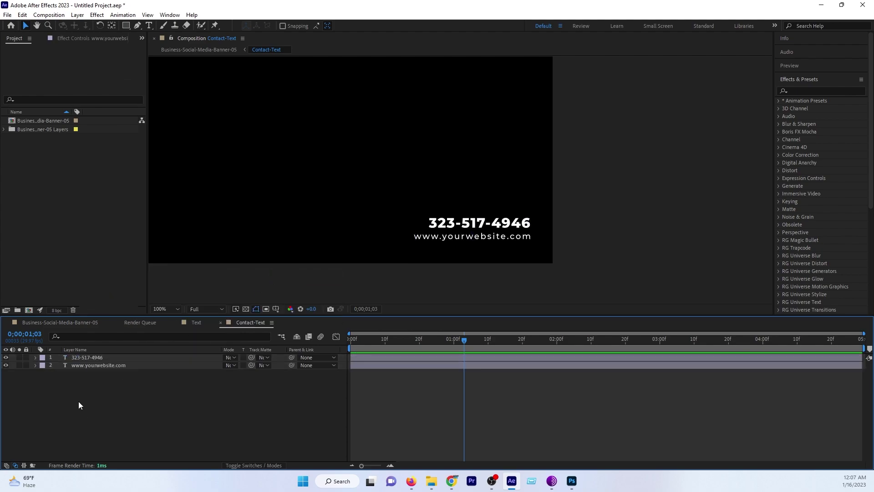
pyautogui.moveTo(108, 386); pyautogui.dragTo(115, 362)
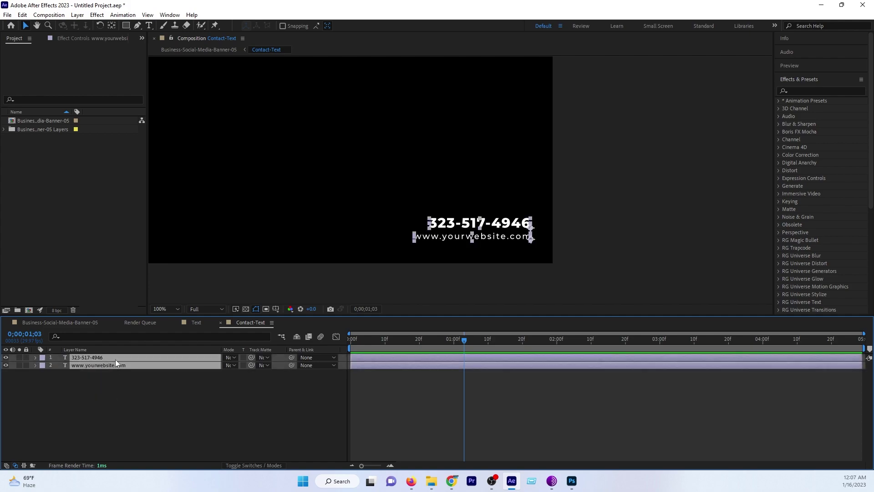
pyautogui.click(86, 323)
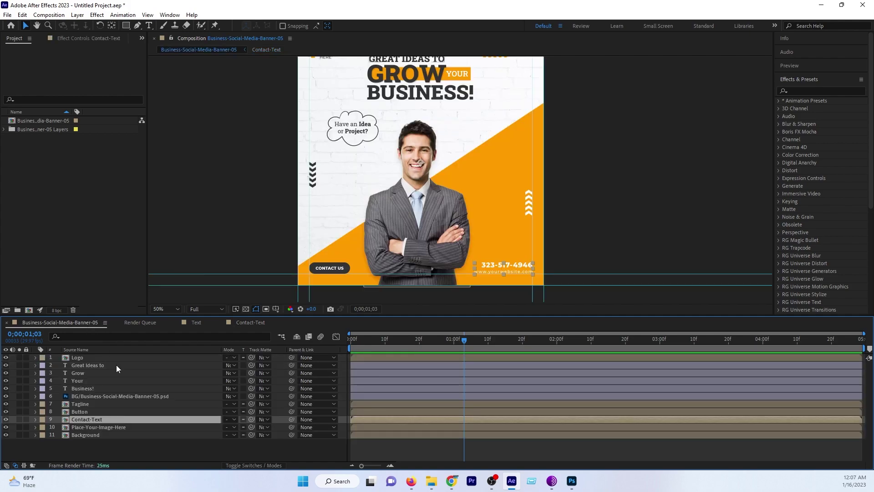
pyautogui.hotkey('ctrl', 'v')
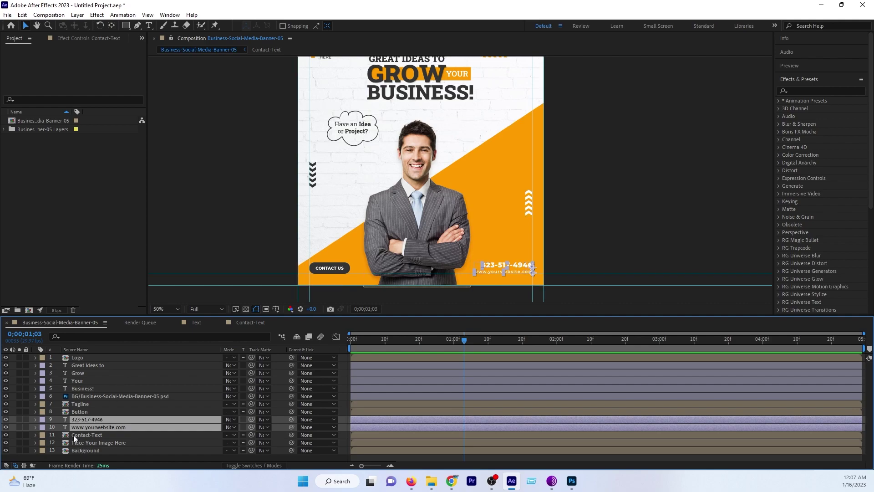
pyautogui.click(85, 435)
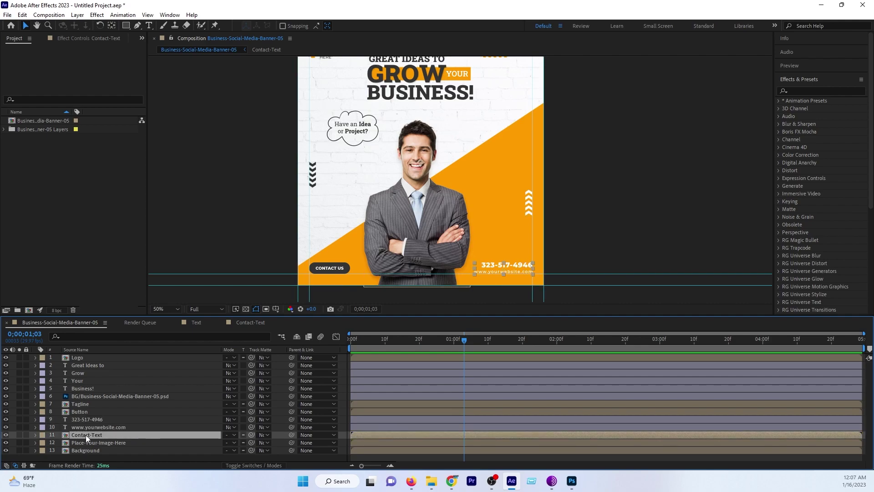
pyautogui.press('Delete')
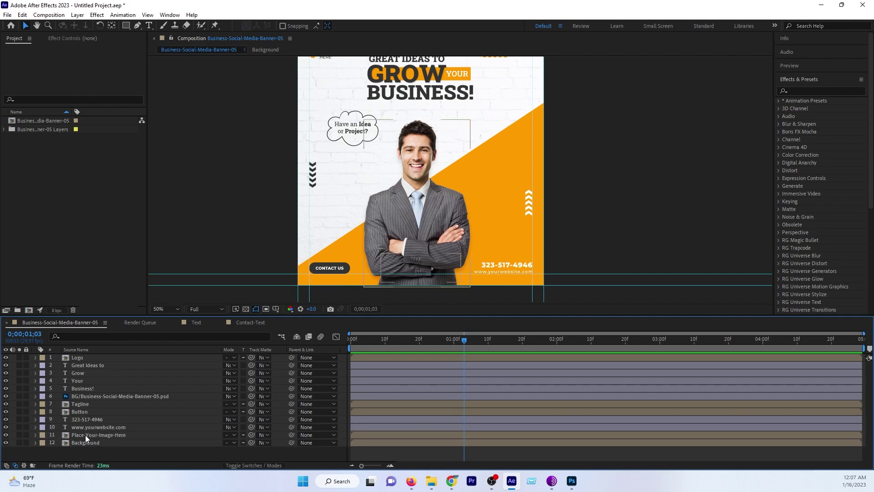
# In the Button precomp, convert the Contact Us layer to editable text
pyautogui.click(332, 270)
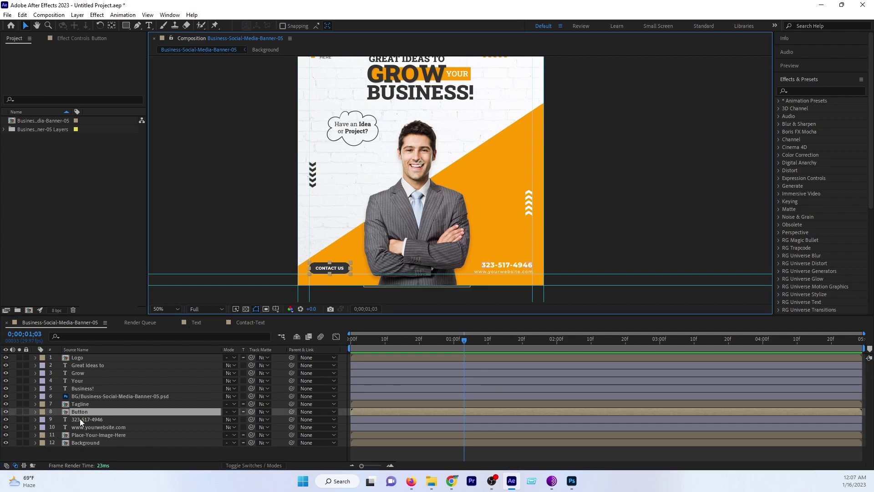
pyautogui.click(7, 412)
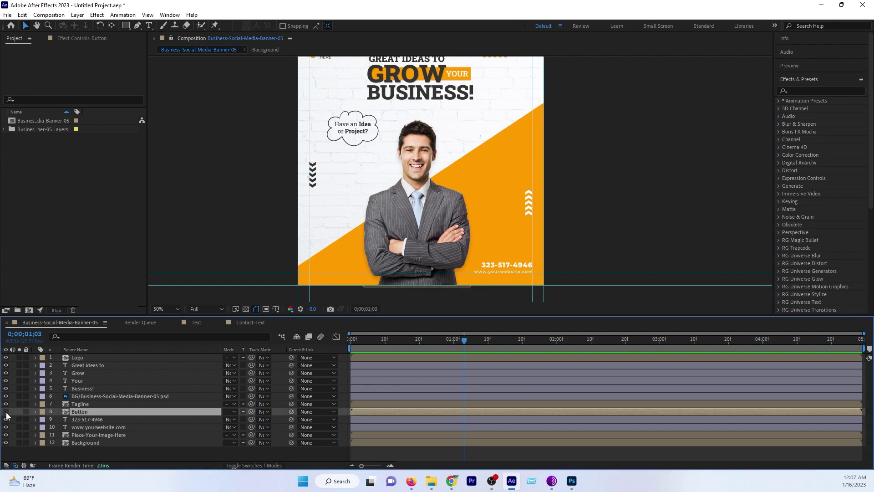
pyautogui.doubleClick(86, 412)
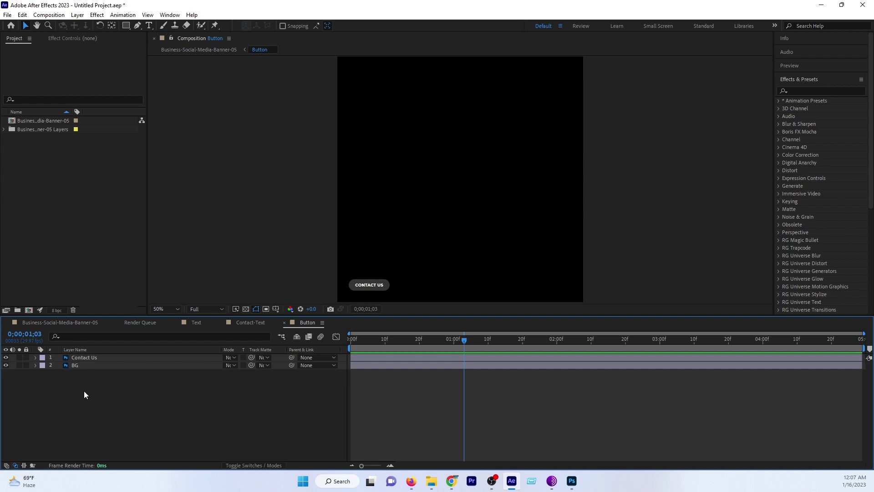
pyautogui.rightClick(81, 358)
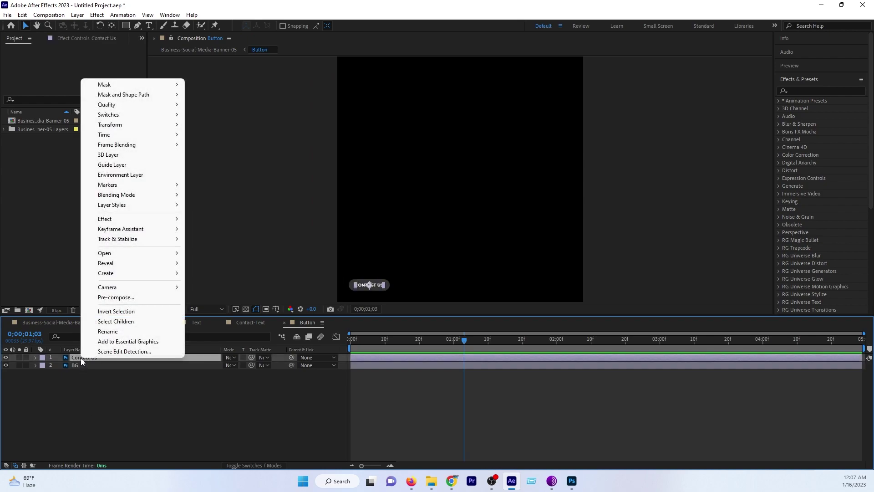
pyautogui.moveTo(109, 273)
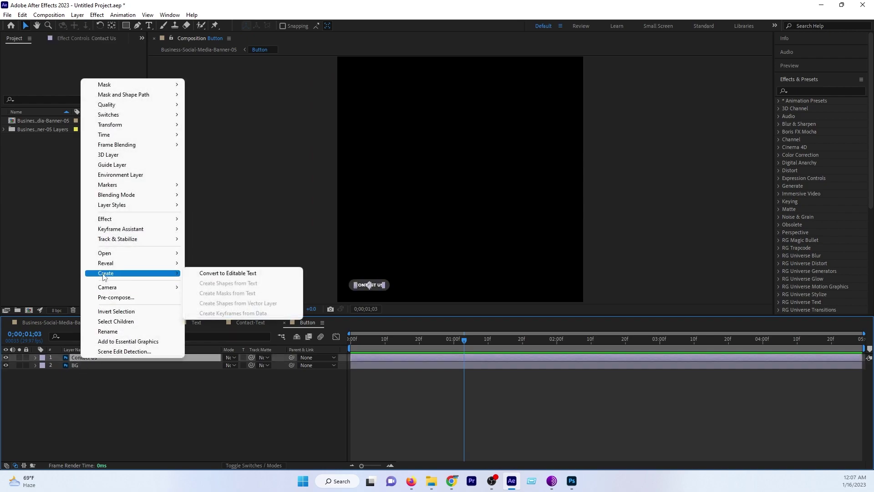
pyautogui.click(214, 273)
# Paste the Contact Us and BG layers into the main comp and delete the Button precomp layer
pyautogui.moveTo(77, 400); pyautogui.dragTo(96, 360)
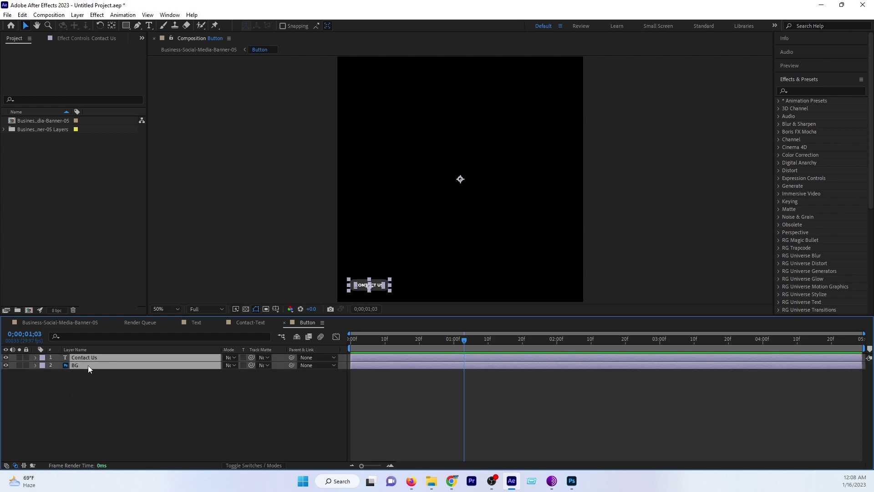
pyautogui.click(86, 326)
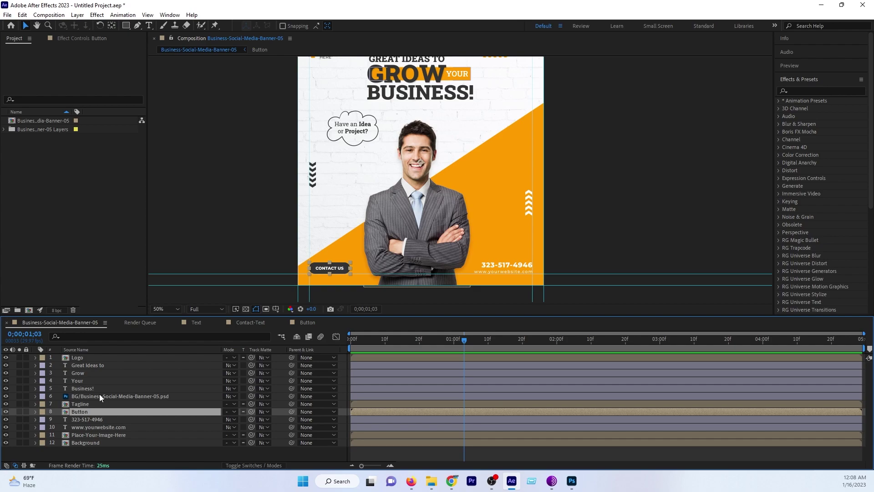
pyautogui.hotkey('ctrl', 'v')
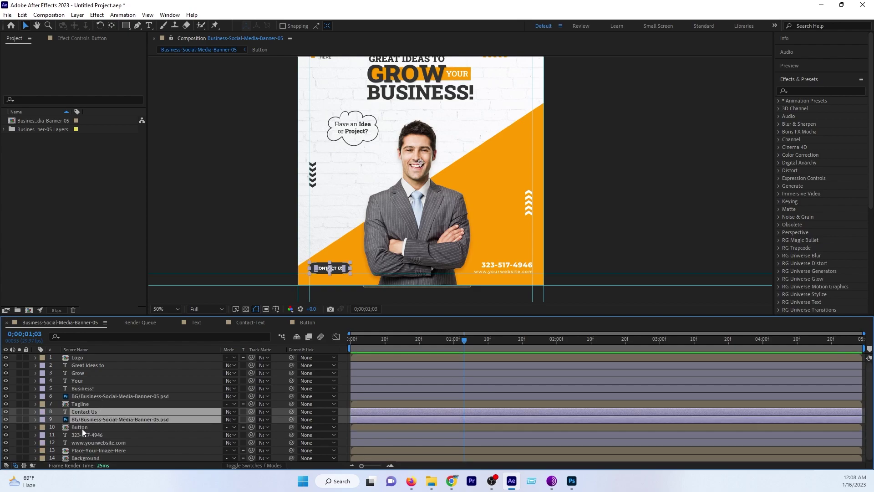
pyautogui.click(81, 427)
pyautogui.press('Delete')
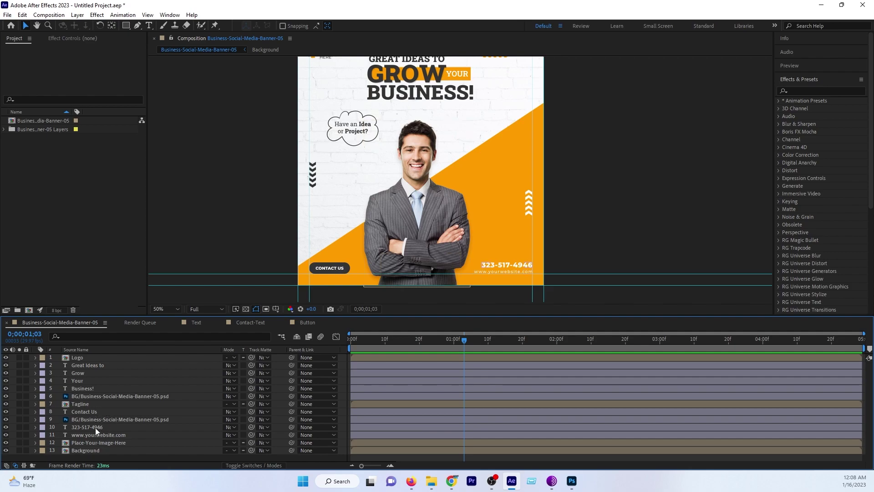
# In the Tagline precomp, convert the Have an Idea or Project? layer to editable text
pyautogui.click(350, 129)
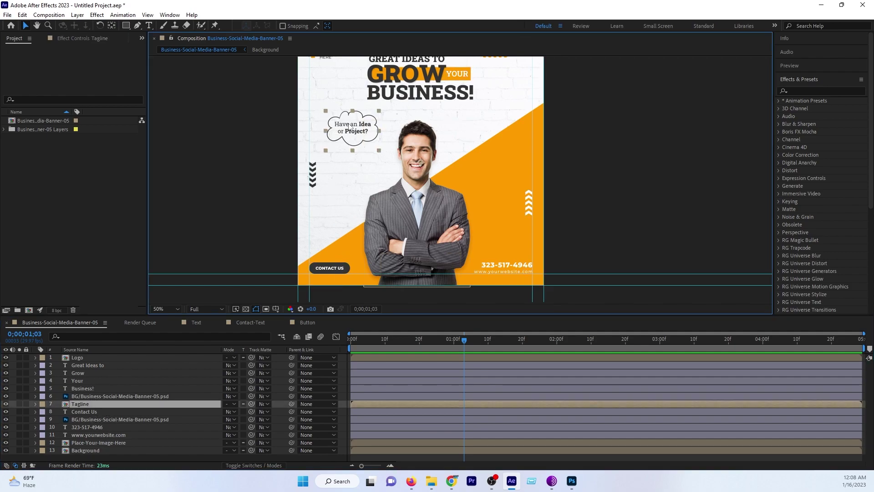
pyautogui.doubleClick(81, 404)
pyautogui.click(91, 358)
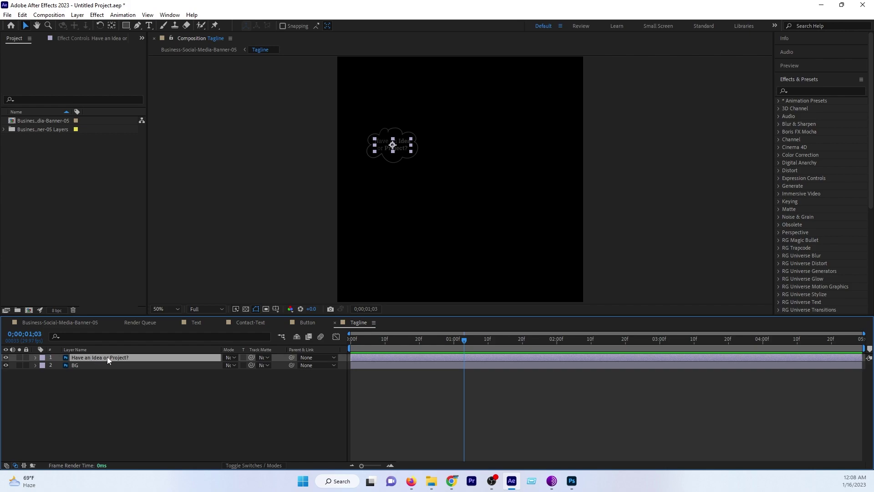
pyautogui.rightClick(108, 357)
pyautogui.moveTo(132, 275)
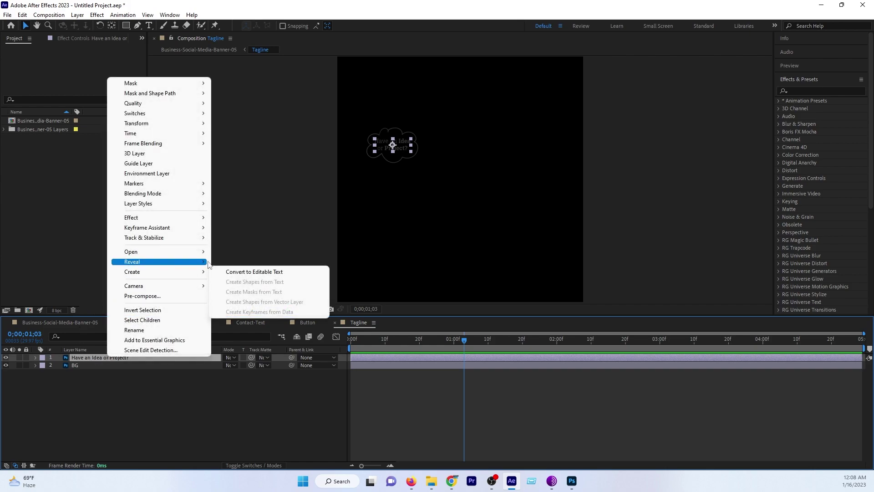
pyautogui.click(246, 273)
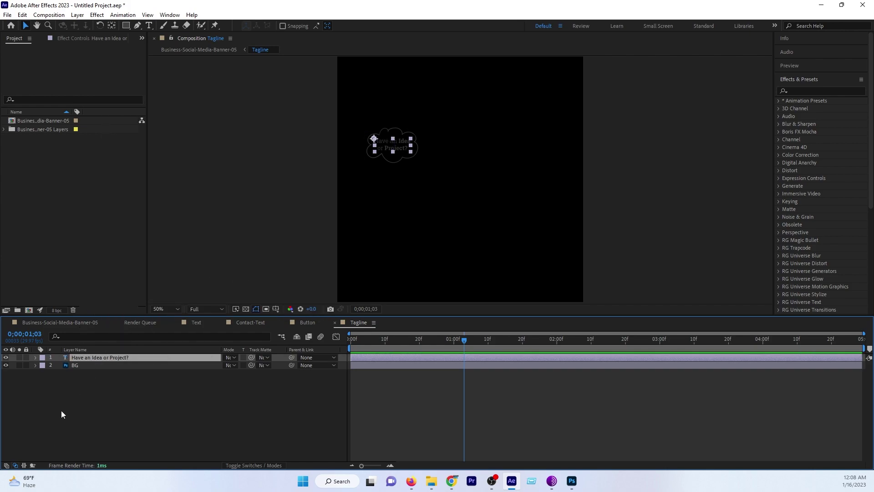
# Paste the tagline text and BG layers into the main comp and delete the Tagline precomp layer
pyautogui.moveTo(61, 410); pyautogui.dragTo(122, 358)
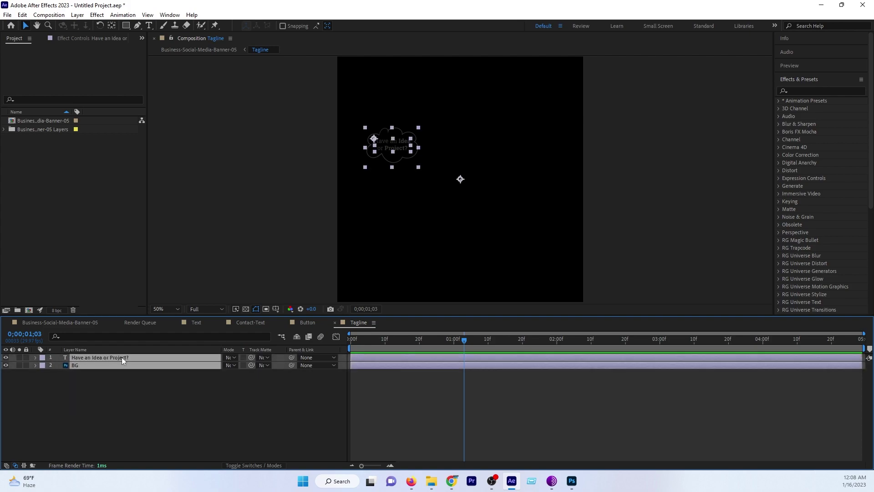
pyautogui.click(78, 322)
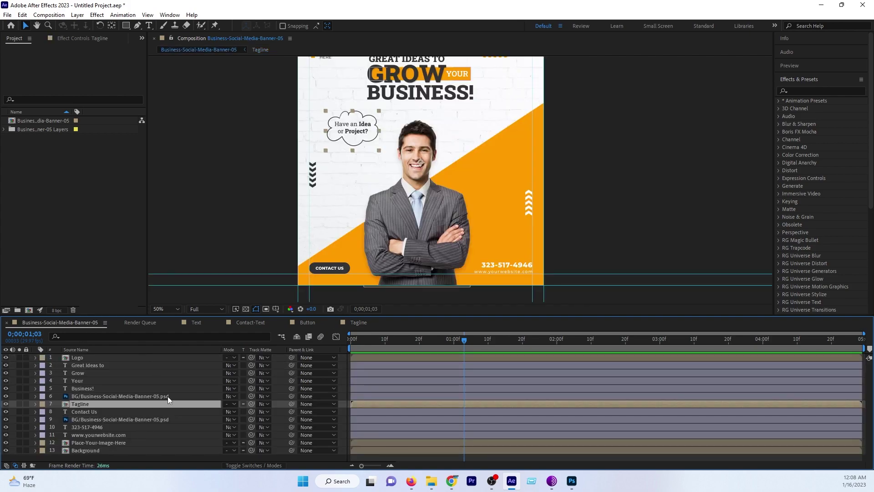
pyautogui.hotkey('ctrl', 'v')
pyautogui.click(100, 419)
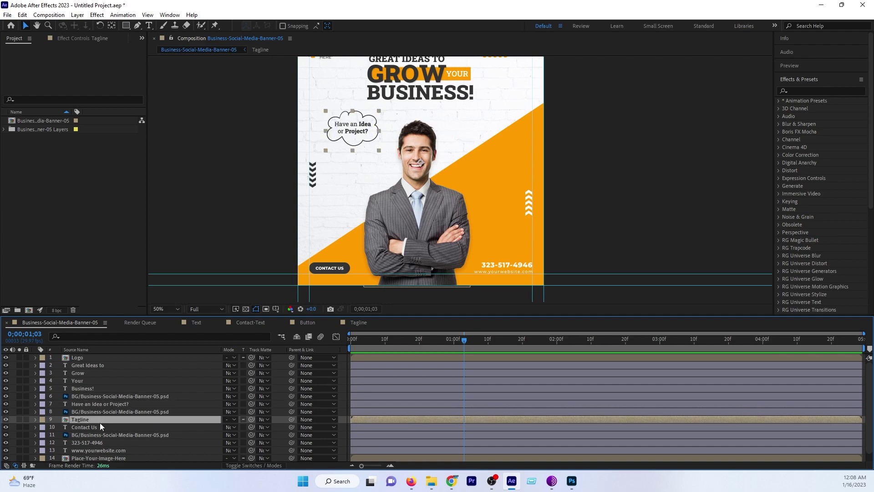
pyautogui.press('Delete')
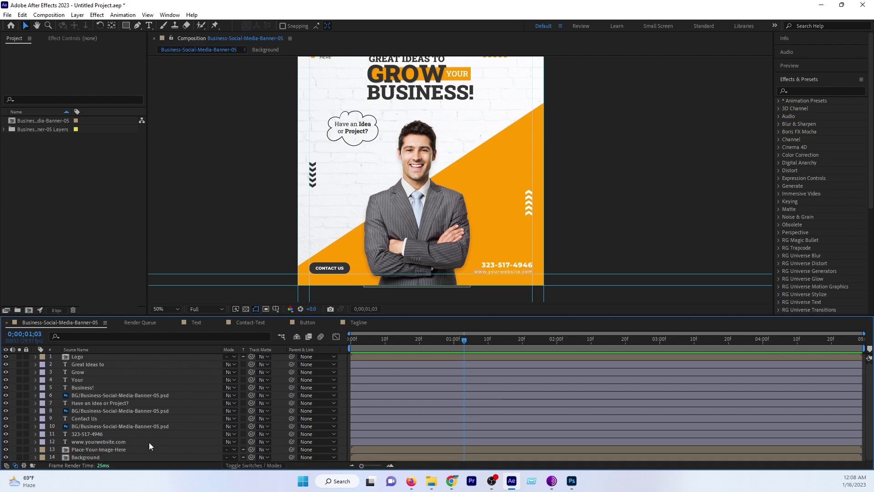
# Toggle the Background layer's visibility to check it, then select the Place-Your-Image-Here layer
pyautogui.click(97, 457)
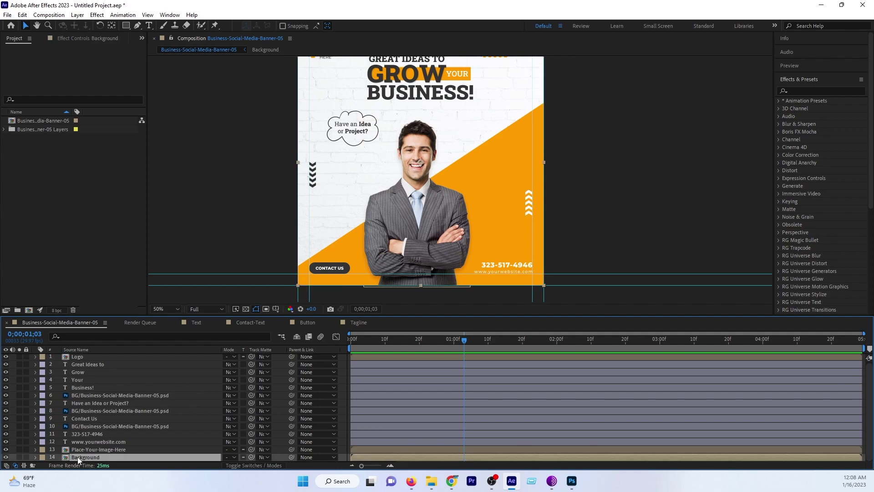
pyautogui.click(7, 458)
pyautogui.click(7, 457)
pyautogui.click(84, 449)
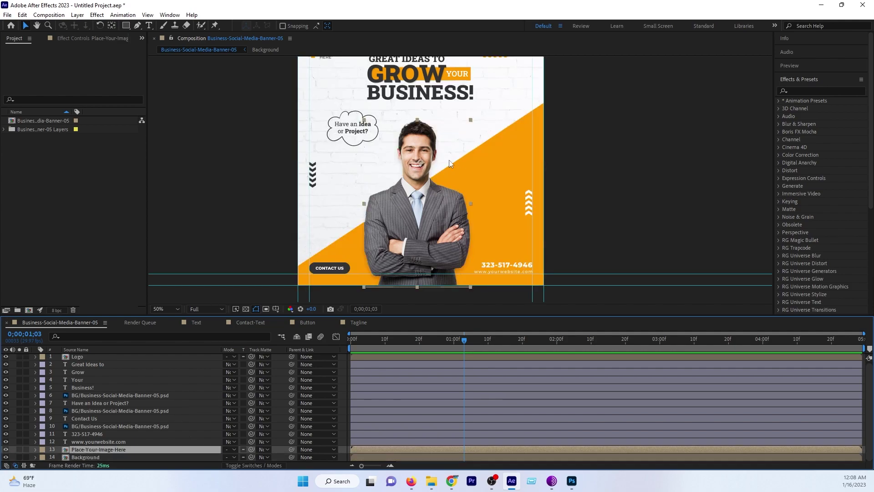
pyautogui.press(',')
pyautogui.press(',')
pyautogui.press(',')
pyautogui.press('.')
pyautogui.press('.')
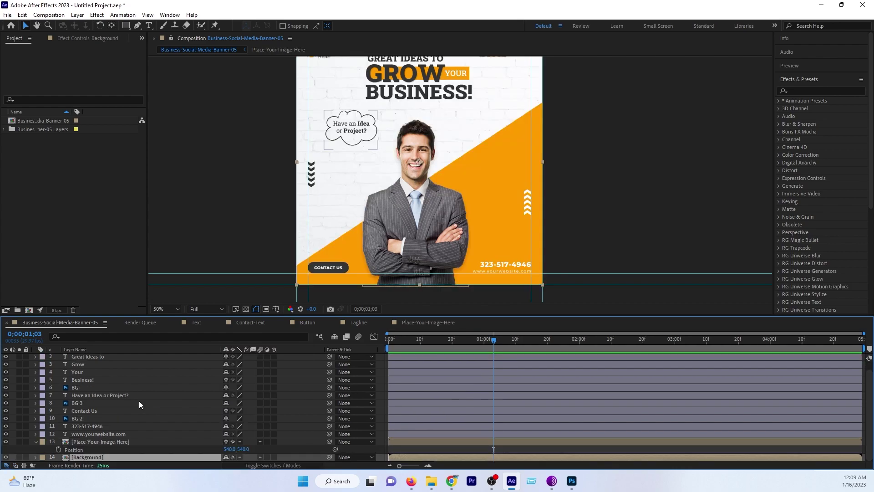
# Open the Place-Your-Image-Here precomp to view its Double-Click-Here and Shadow layers
pyautogui.click(94, 441)
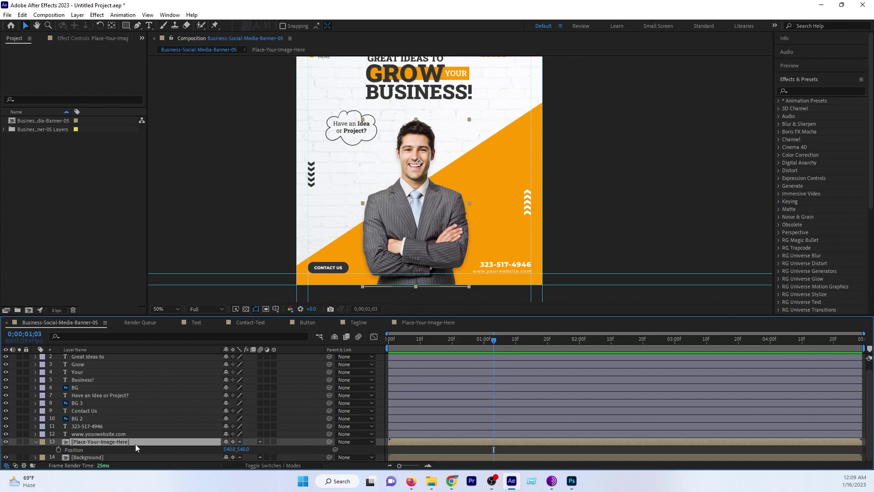
pyautogui.doubleClick(94, 442)
pyautogui.click(51, 321)
# Paste the Double-Click-Here and Shadow layers into the main comp and delete the Place-Your-Image-Here precomp
pyautogui.doubleClick(117, 442)
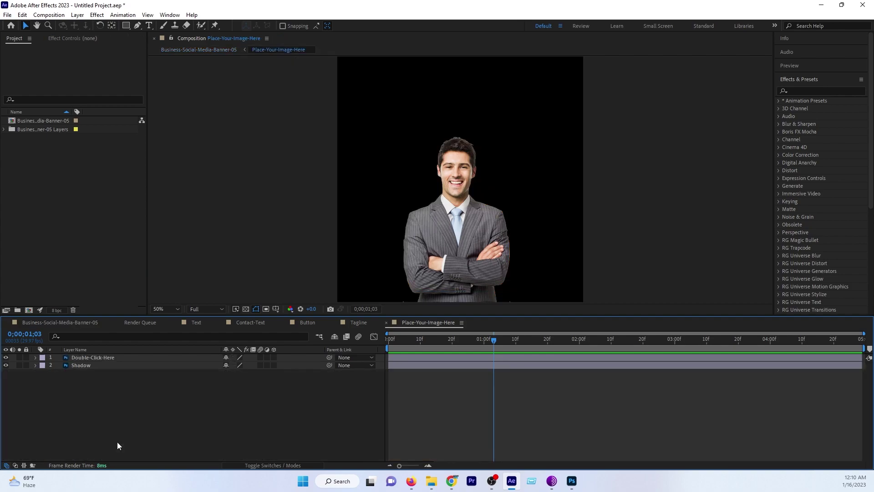
pyautogui.moveTo(83, 398); pyautogui.dragTo(125, 361)
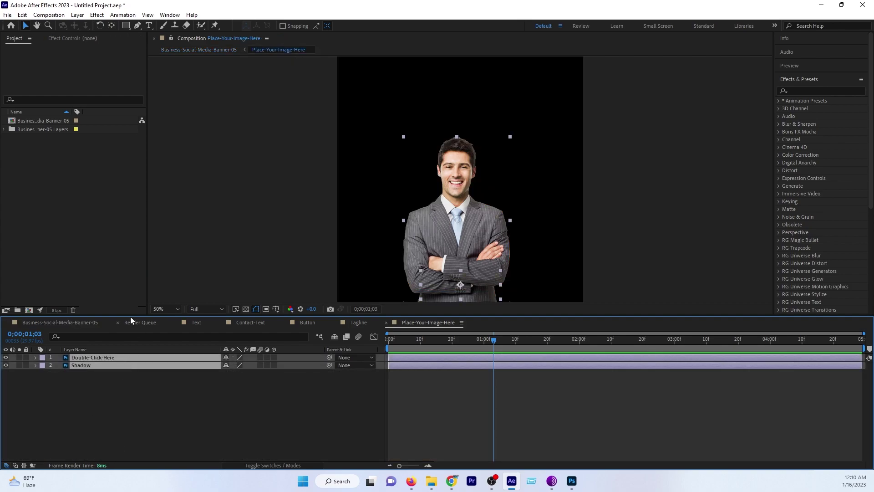
pyautogui.click(81, 321)
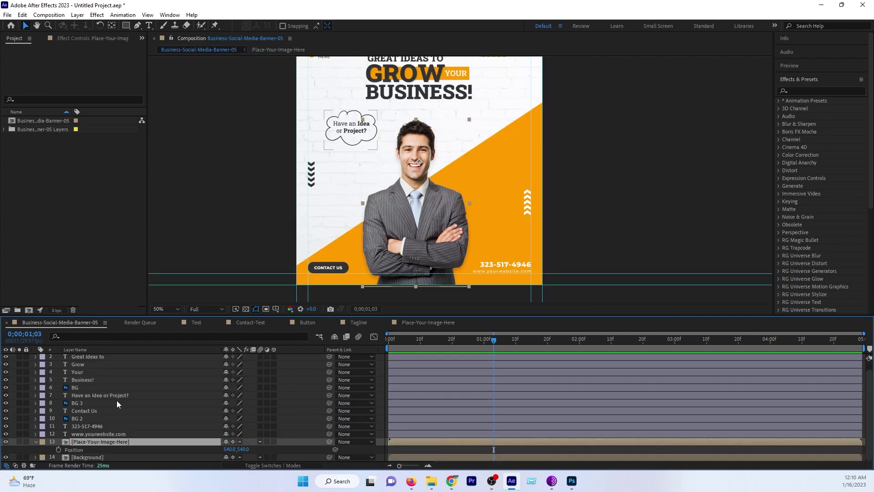
pyautogui.hotkey('ctrl', 'v')
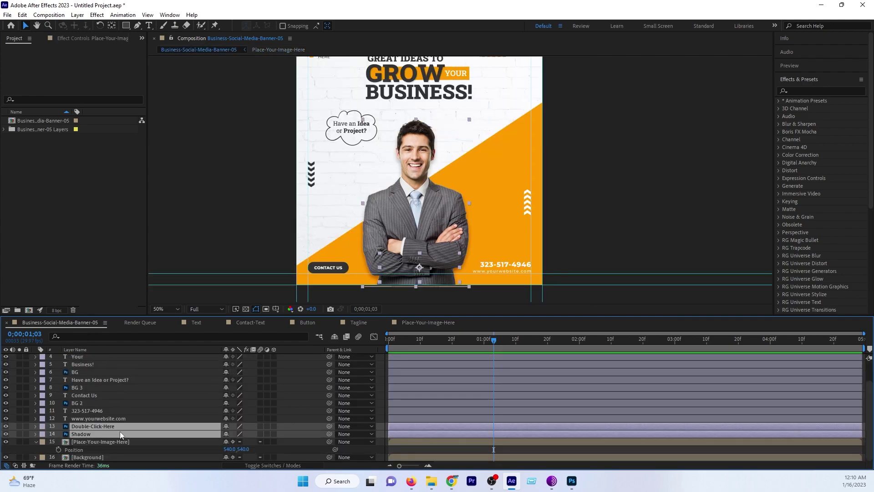
pyautogui.click(115, 441)
pyautogui.press('Delete')
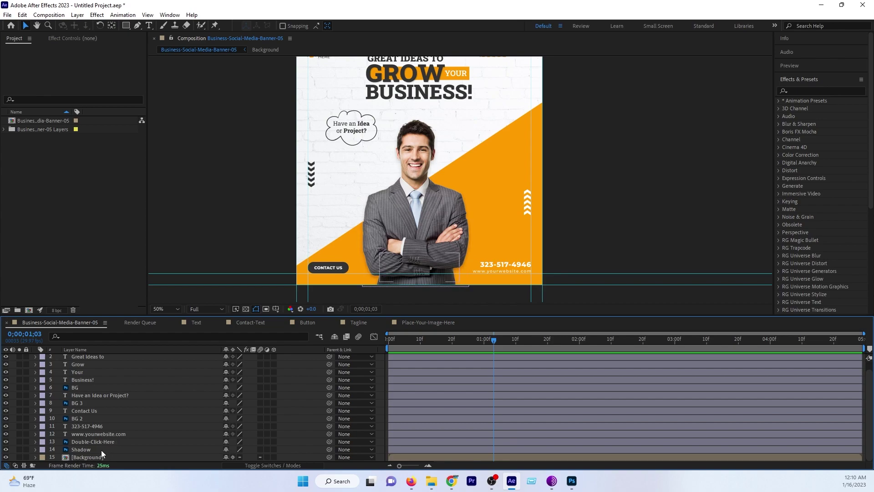
# Begin renaming the Double-Click-Here layer to 'man image'
pyautogui.click(88, 450)
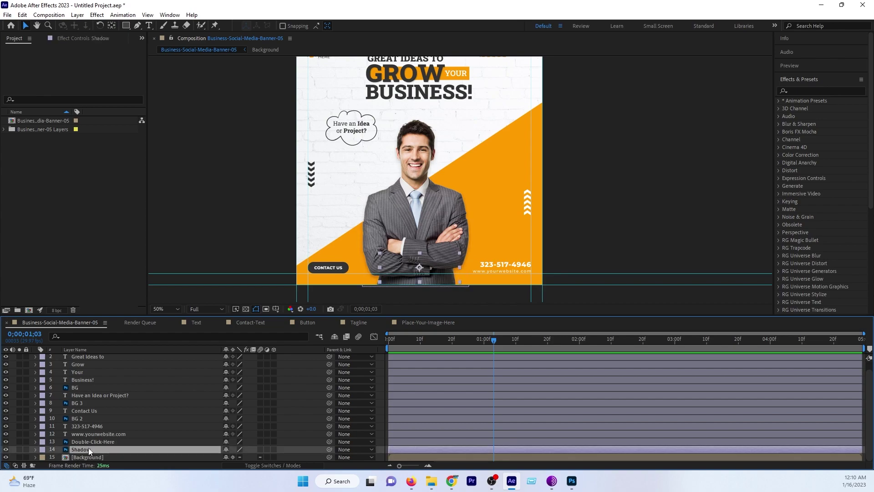
pyautogui.click(87, 442)
pyautogui.rightClick(90, 441)
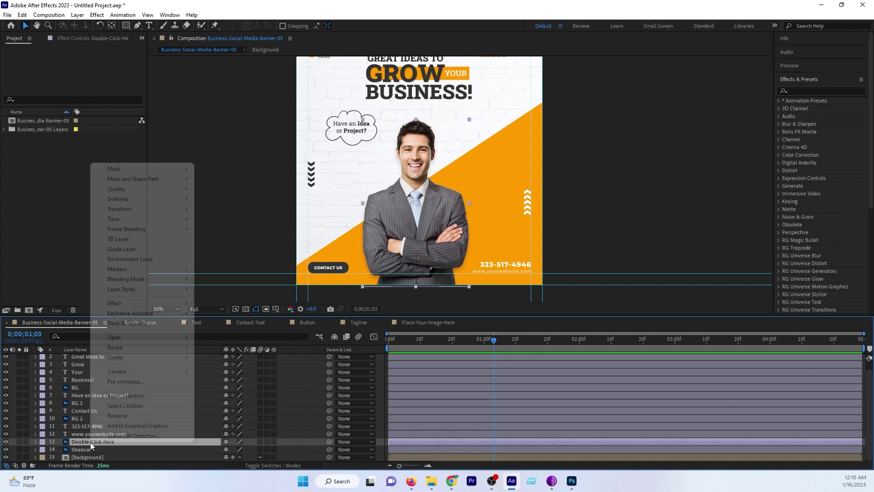
pyautogui.click(108, 420)
# Name the layer 'man image' and select it together with the Shadow layer
pyautogui.write('ma')
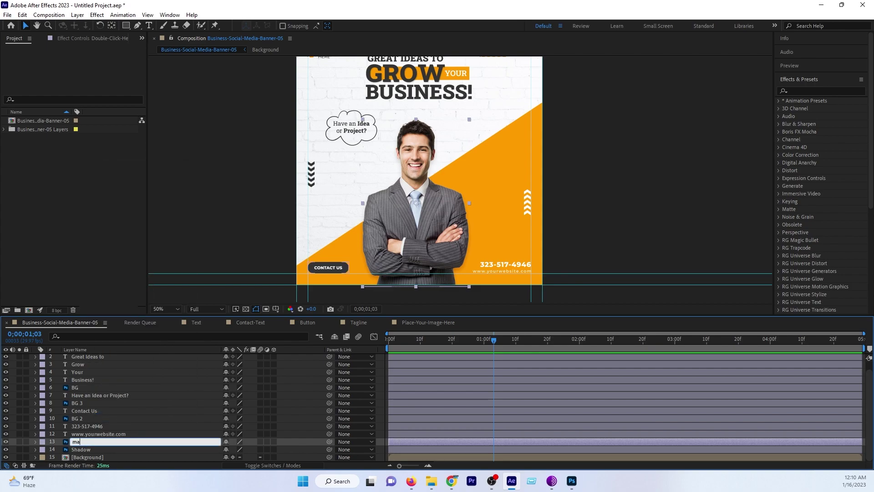
pyautogui.write('n image')
pyautogui.press('Return')
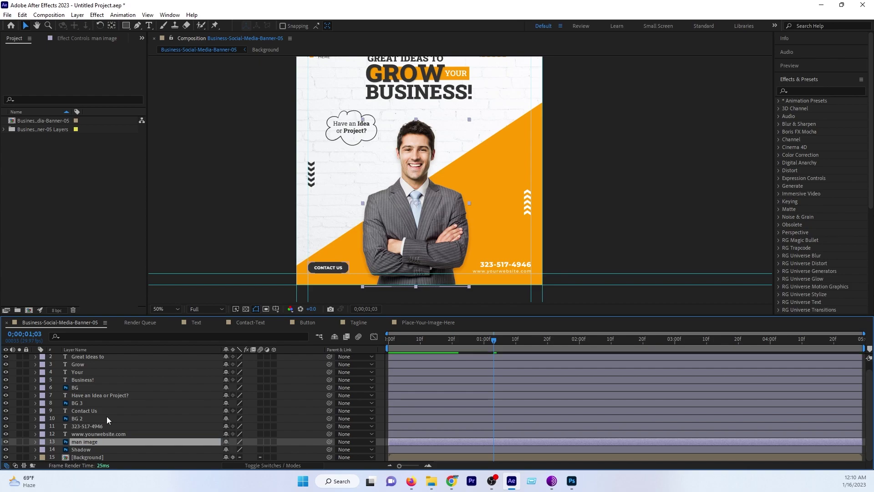
pyautogui.click(95, 450)
pyautogui.click(95, 442)
pyautogui.click(95, 449)
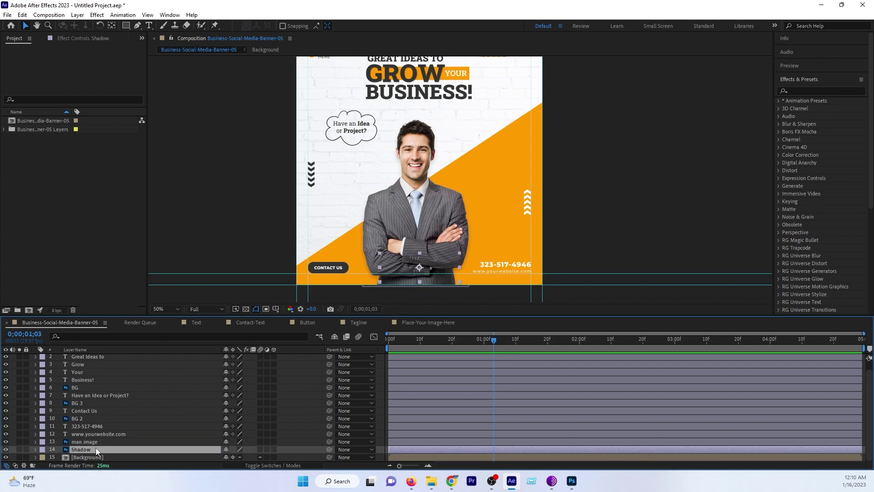
pyautogui.click(97, 443)
pyautogui.keyDown('shift'); pyautogui.click(96, 447); pyautogui.keyUp('shift')
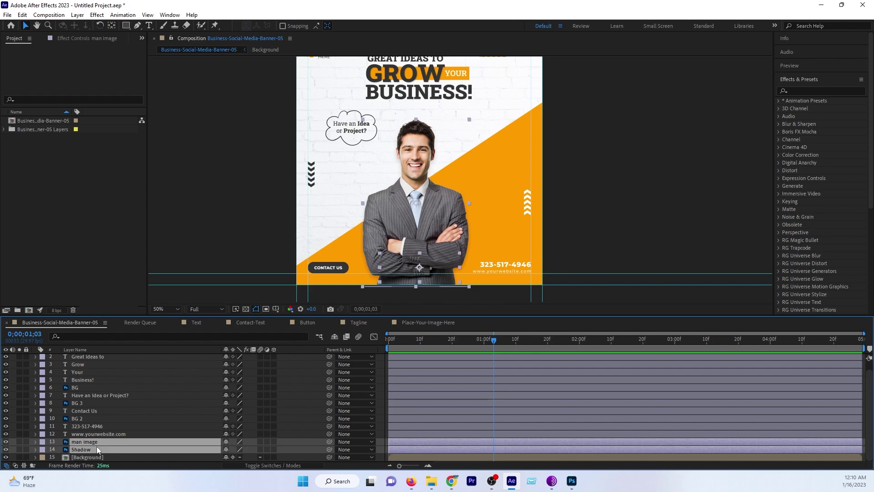
# Pre-compose man image and Shadow into a new composition named 'picture'
pyautogui.rightClick(86, 444)
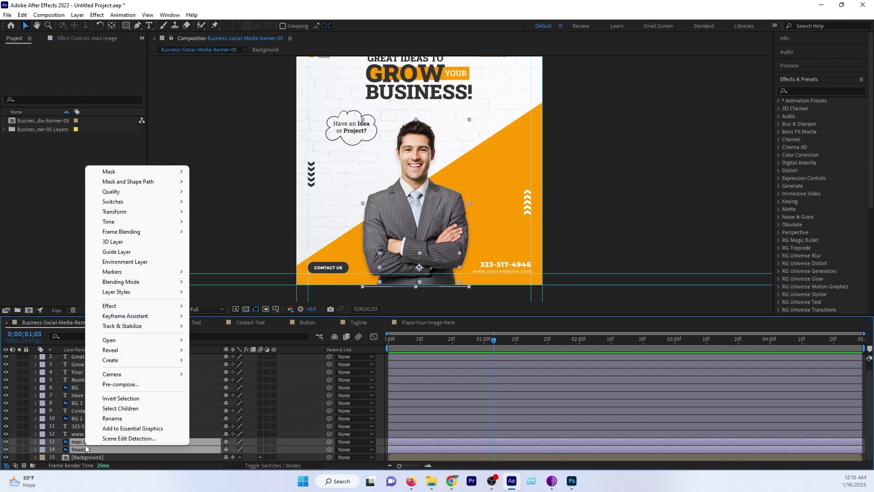
pyautogui.click(112, 387)
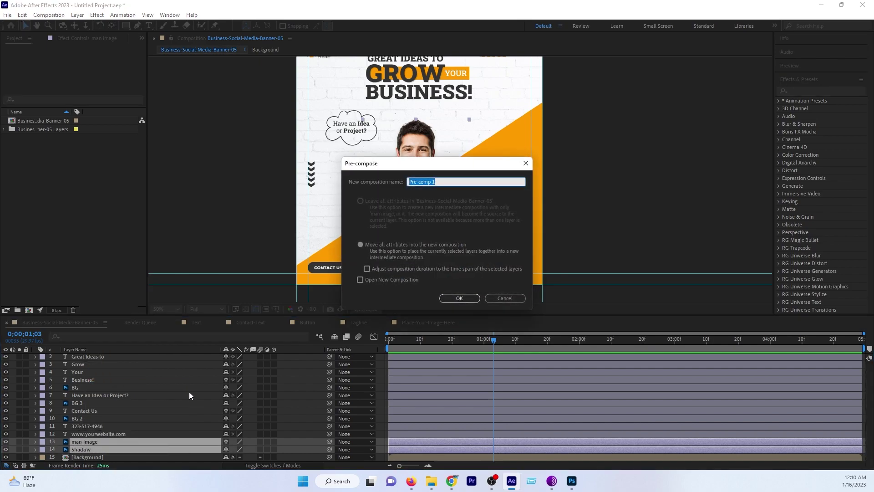
pyautogui.write('pci')
pyautogui.press('BackSpace')
pyautogui.write('ct')
pyautogui.write('ure')
pyautogui.press('Return')
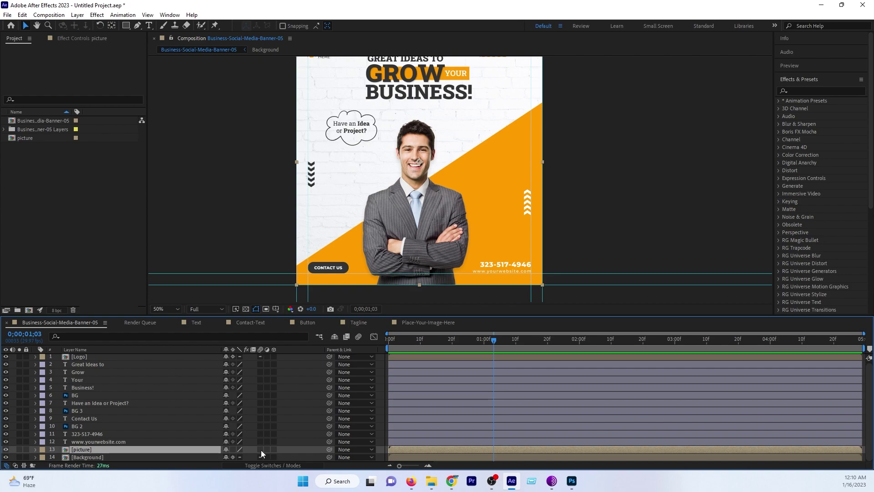
# Keyframe the picture layer's Position, starting off-frame left at about -246 at 0:00
pyautogui.press('p')
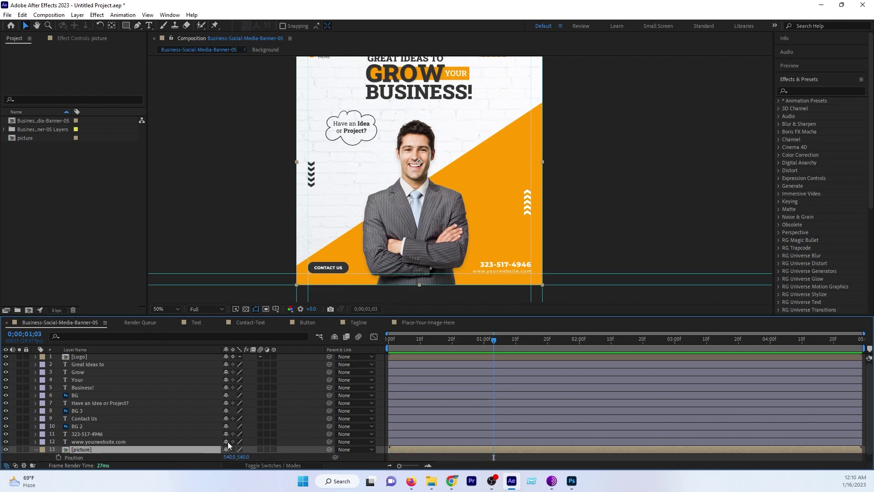
pyautogui.scroll(-1, 440, 392)
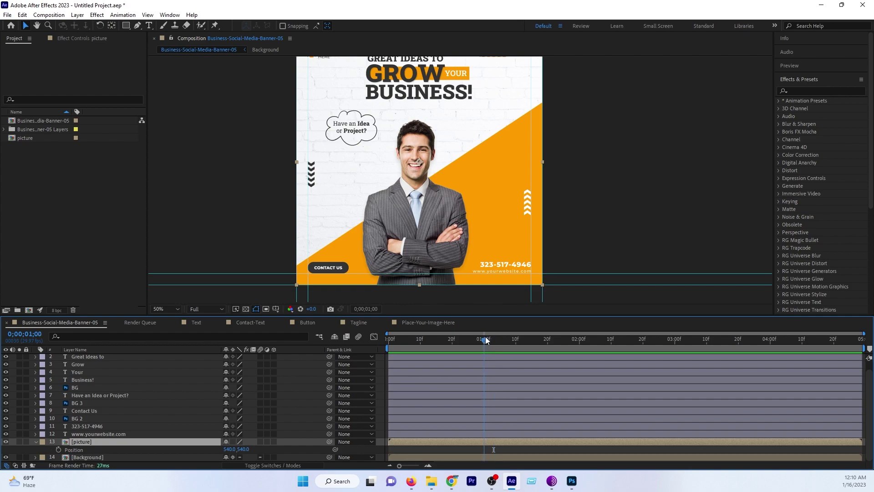
pyautogui.click(59, 449)
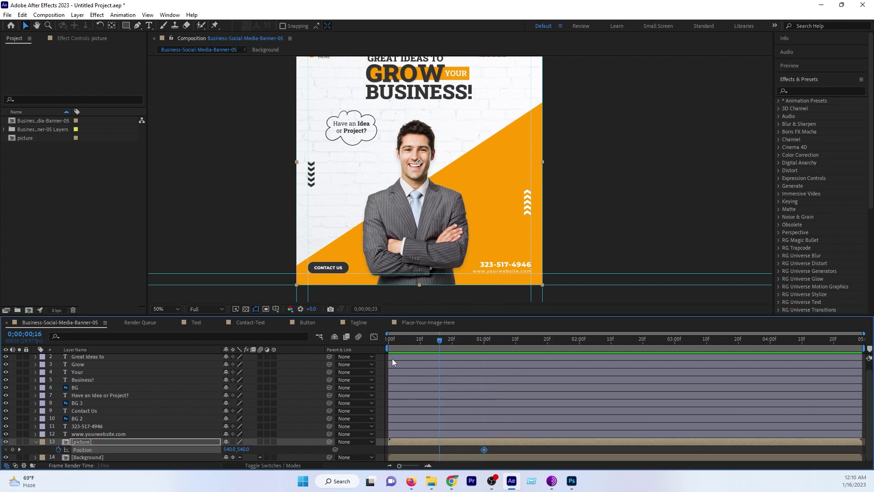
pyautogui.moveTo(485, 340); pyautogui.dragTo(359, 365)
pyautogui.moveTo(230, 449); pyautogui.dragTo(98, 450)
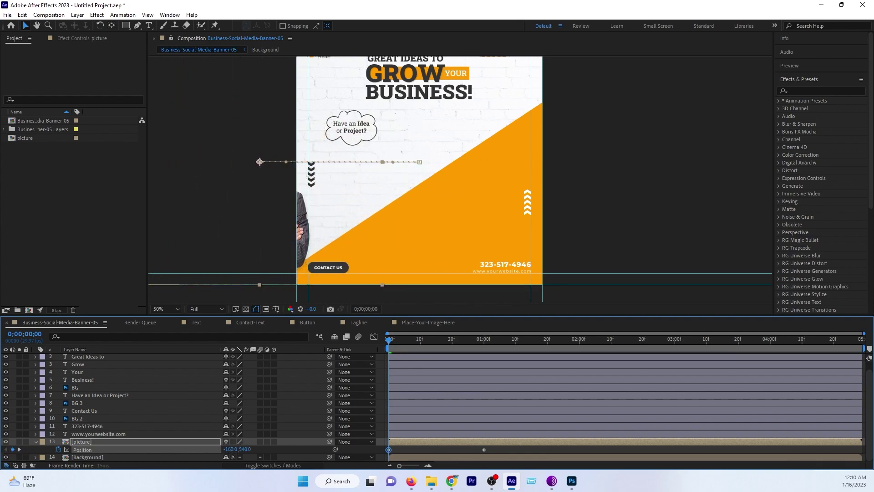
# Preview the slide-in and apply Easy Ease to both Position keyframes
pyautogui.press('space')
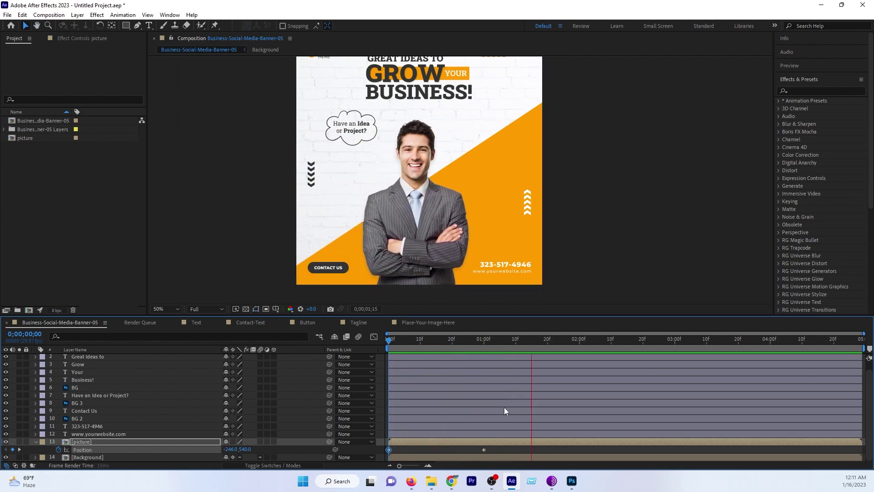
pyautogui.moveTo(397, 343); pyautogui.dragTo(485, 351)
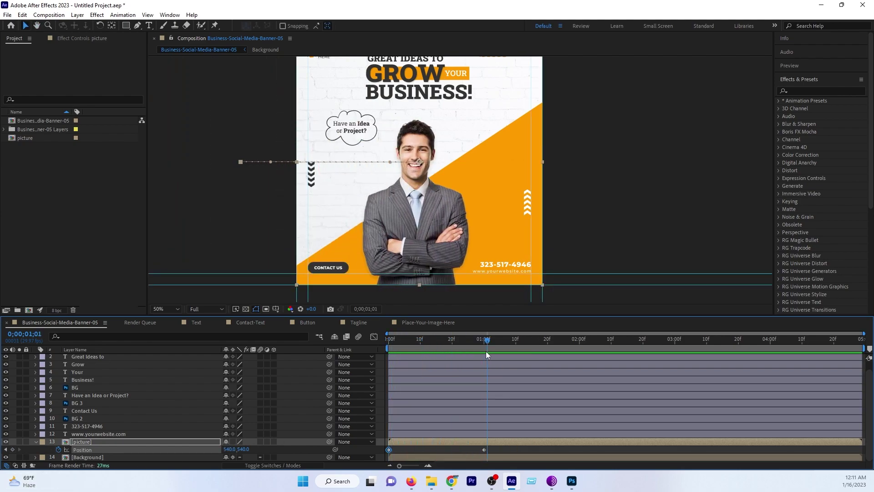
pyautogui.click(484, 452)
pyautogui.moveTo(490, 453); pyautogui.dragTo(384, 454)
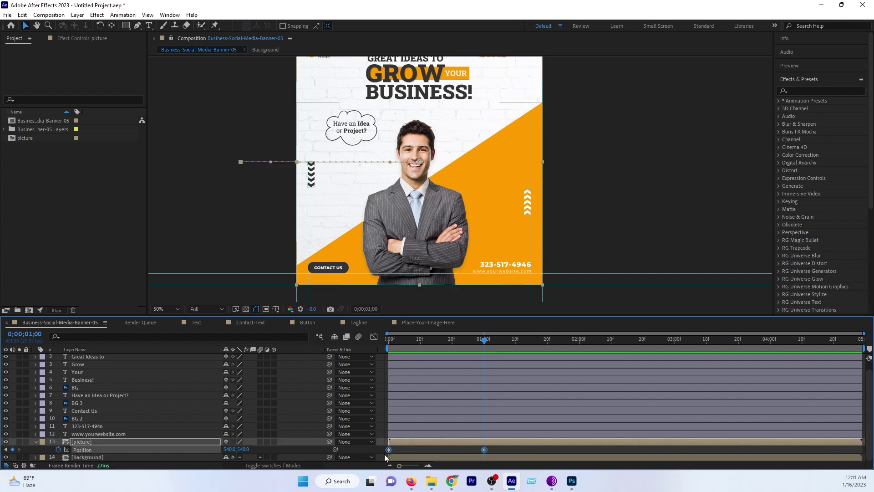
pyautogui.press('F9')
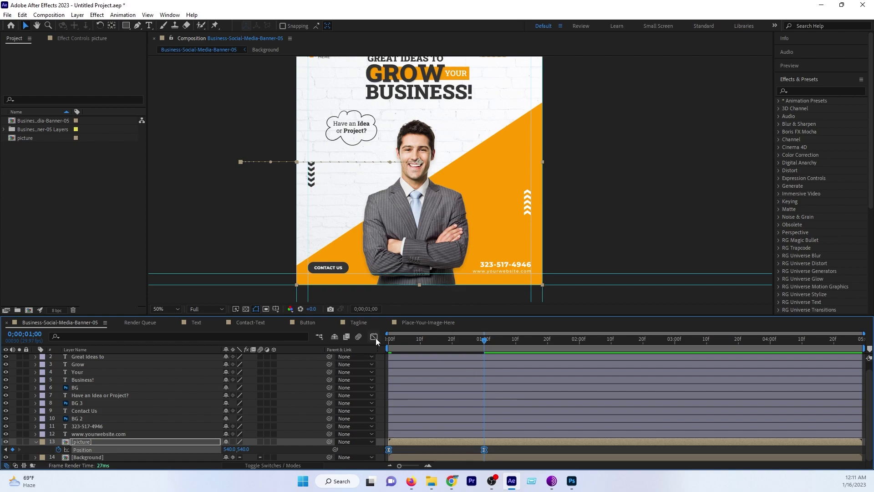
# In the Graph Editor, shorten the second keyframe's influence so the slide starts fast and decelerates
pyautogui.click(374, 337)
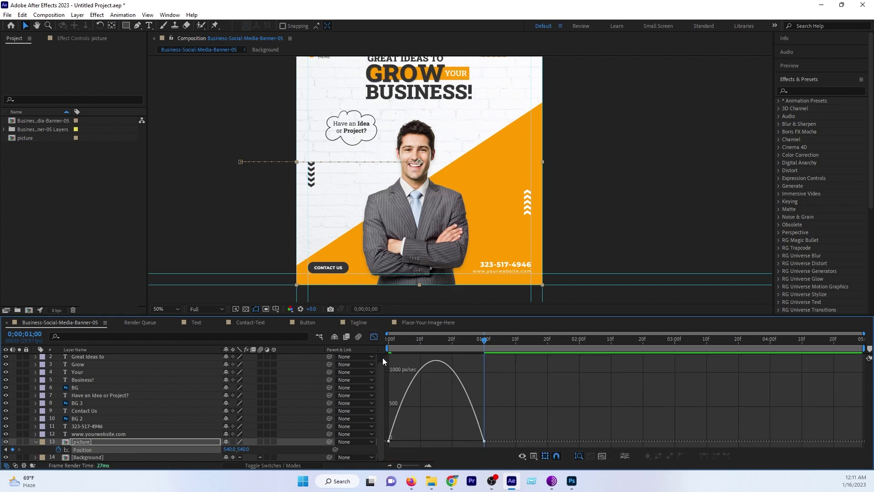
pyautogui.click(389, 440)
pyautogui.moveTo(468, 441); pyautogui.dragTo(438, 441)
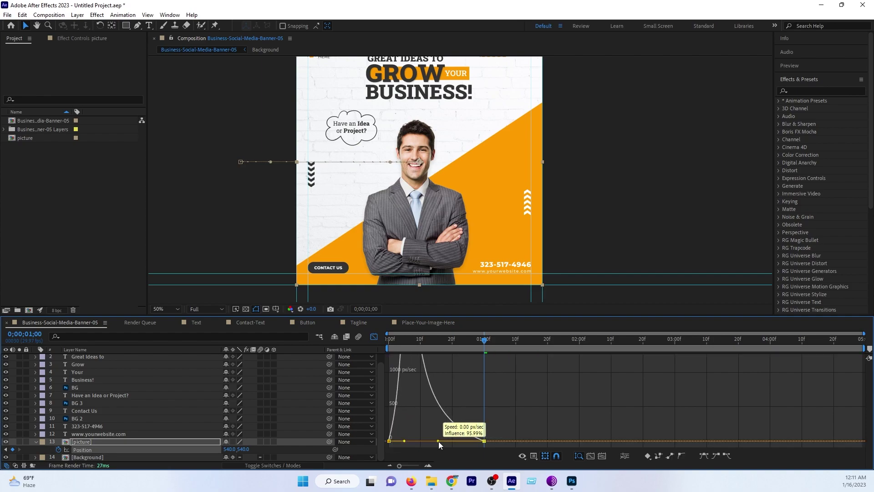
pyautogui.click(374, 337)
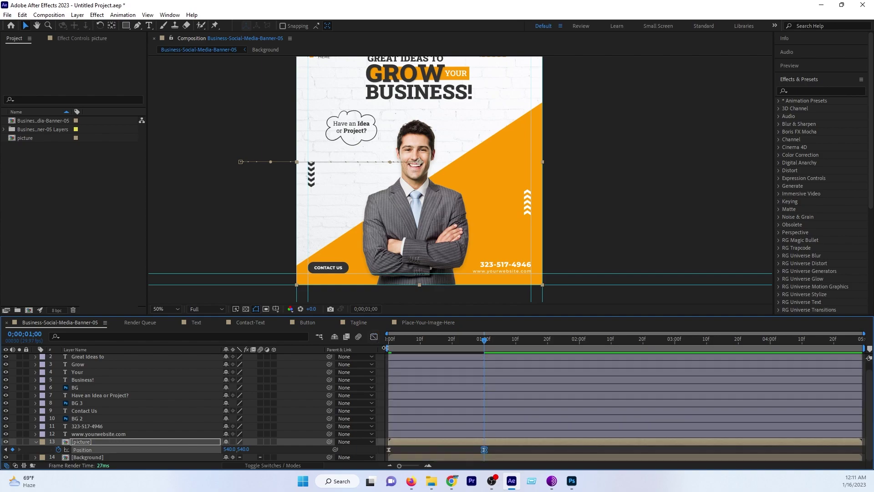
pyautogui.moveTo(394, 345); pyautogui.dragTo(385, 347)
pyautogui.press('space')
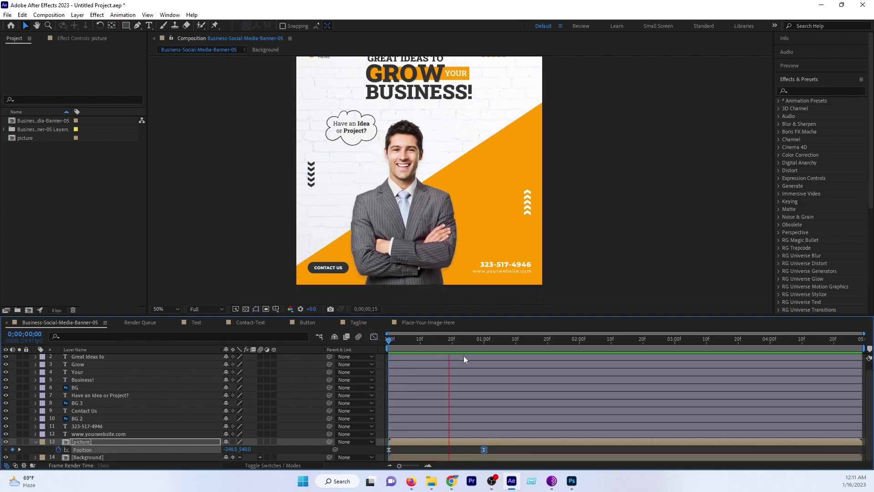
pyautogui.press('space')
pyautogui.press('space')
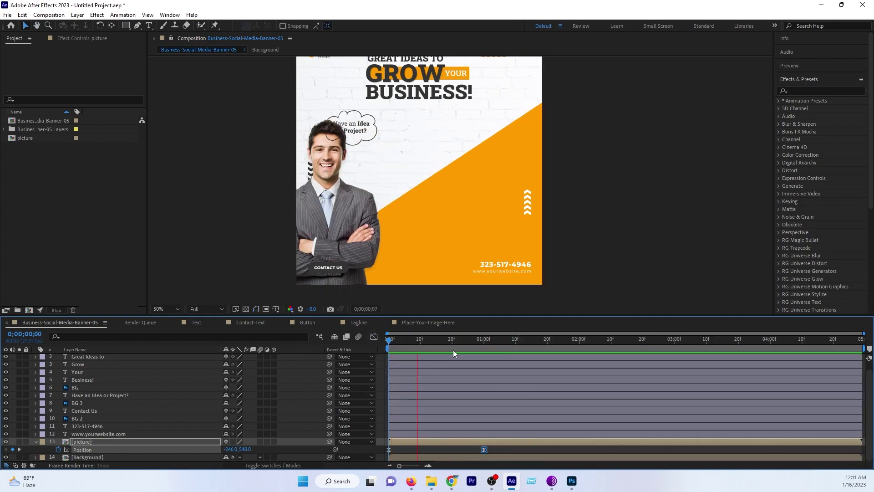
# Enable motion blur on the picture layer and preview the slide-in
pyautogui.click(261, 441)
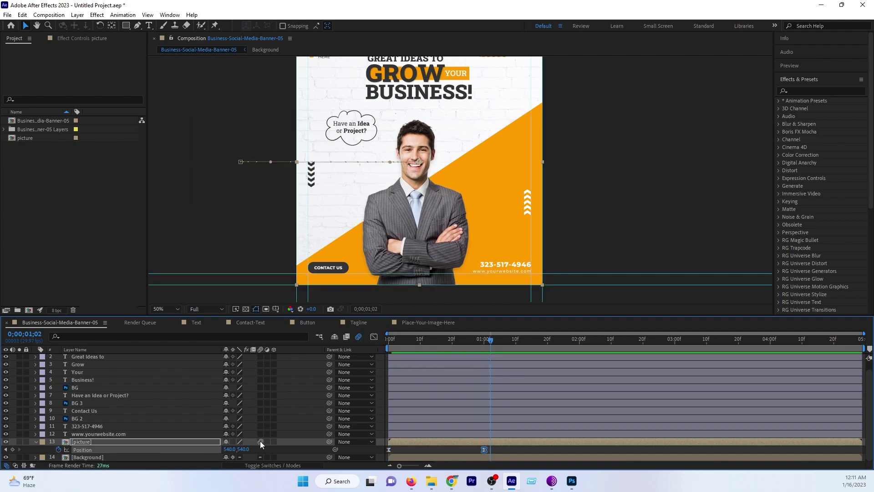
pyautogui.press('space')
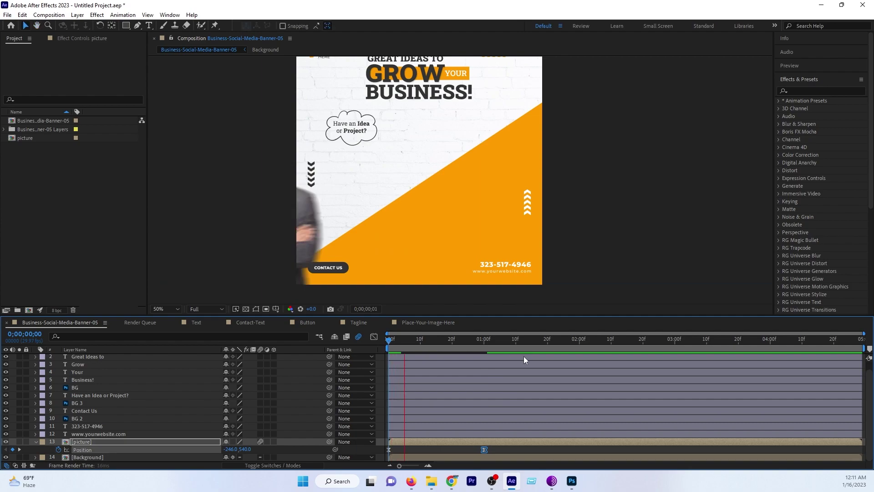
pyautogui.click(395, 340)
pyautogui.press('space')
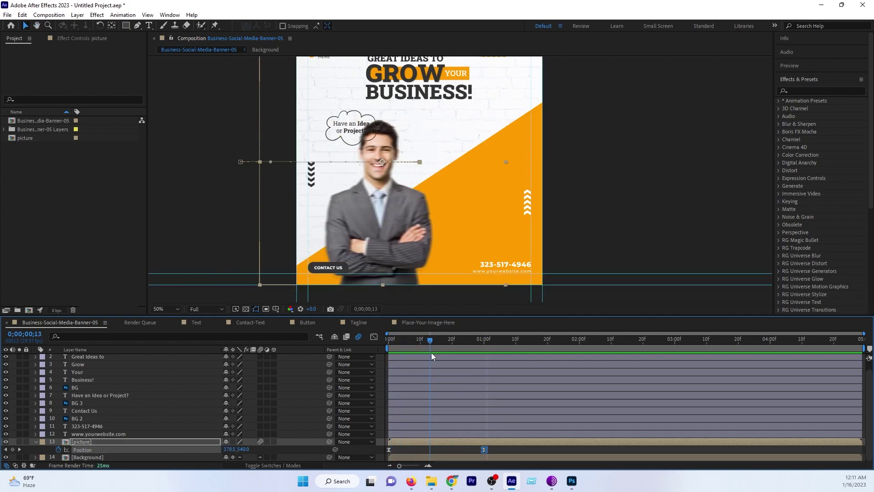
pyautogui.press('space')
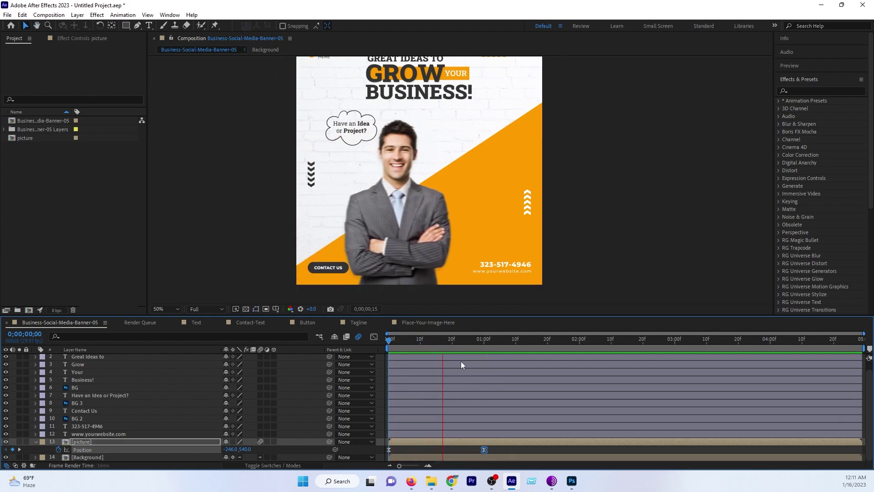
pyautogui.press('space')
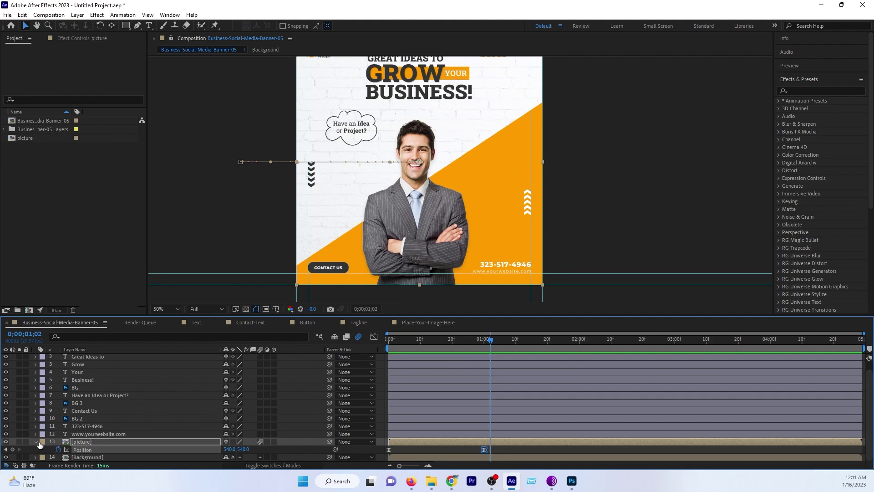
pyautogui.click(37, 442)
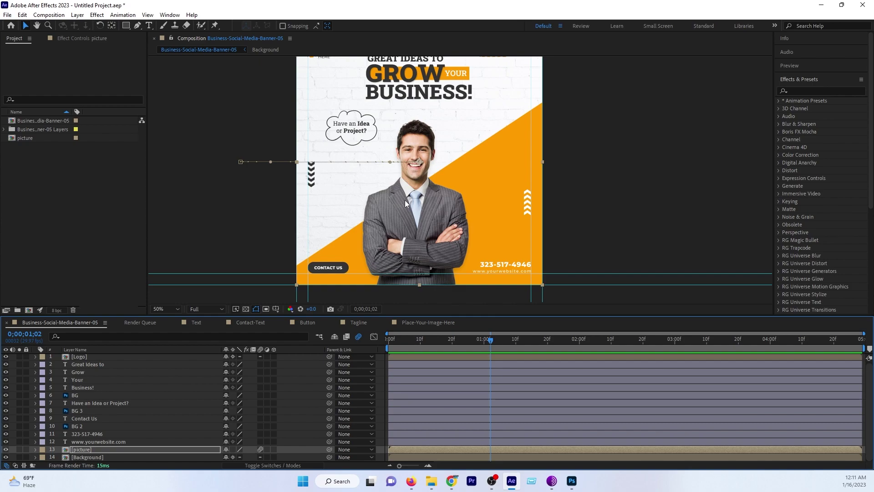
pyautogui.scroll(3, 406, 200)
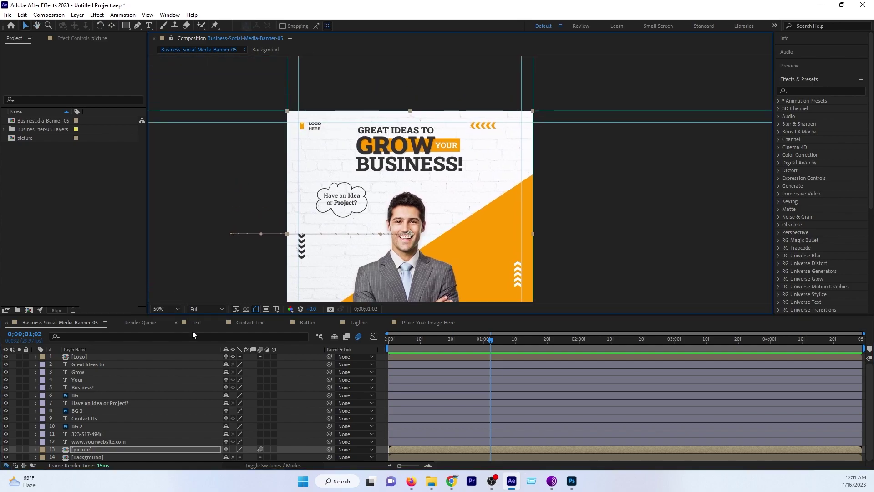
pyautogui.scroll(-2, 399, 245)
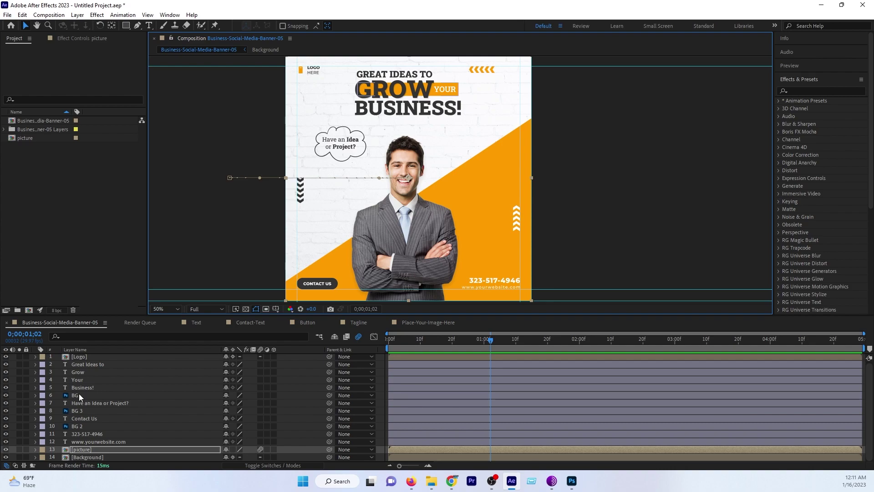
# Open the Animation Composer 3 panel from the Window menu and enlarge it
pyautogui.click(170, 14)
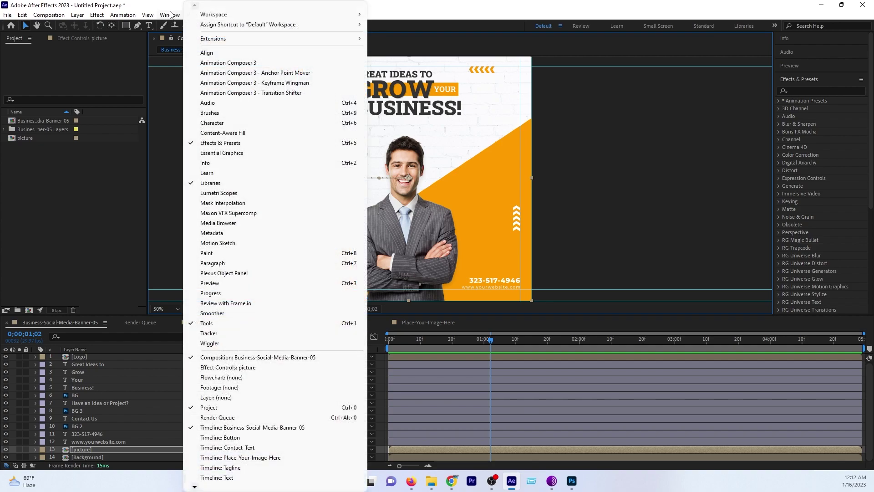
pyautogui.click(257, 64)
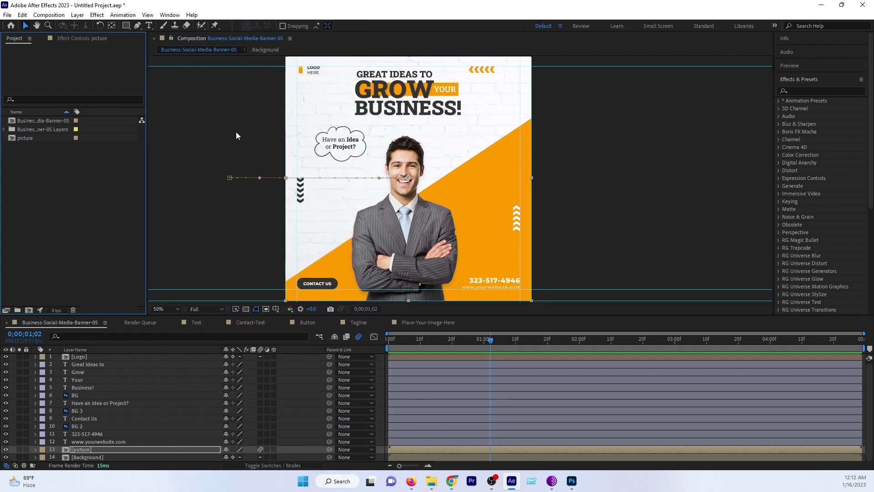
pyautogui.click(172, 16)
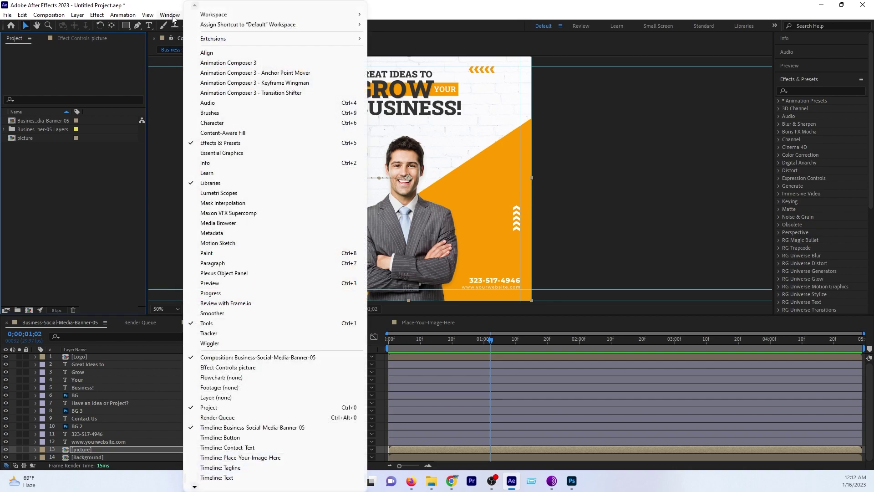
pyautogui.click(214, 64)
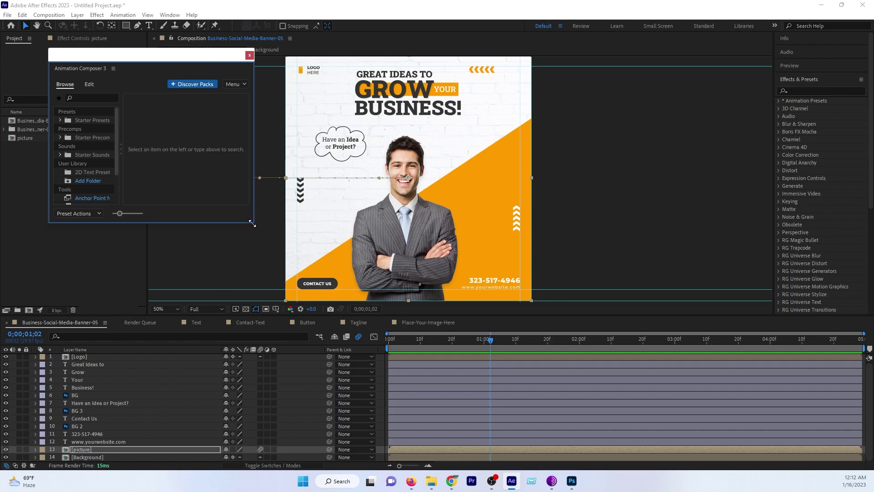
pyautogui.moveTo(252, 223); pyautogui.dragTo(267, 285)
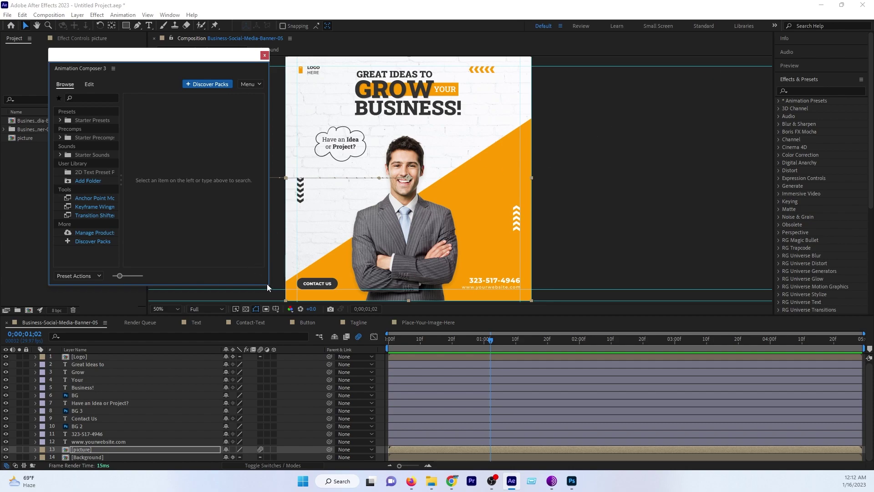
# Show the Starter Presets collection and browse its preset thumbnails
pyautogui.click(99, 121)
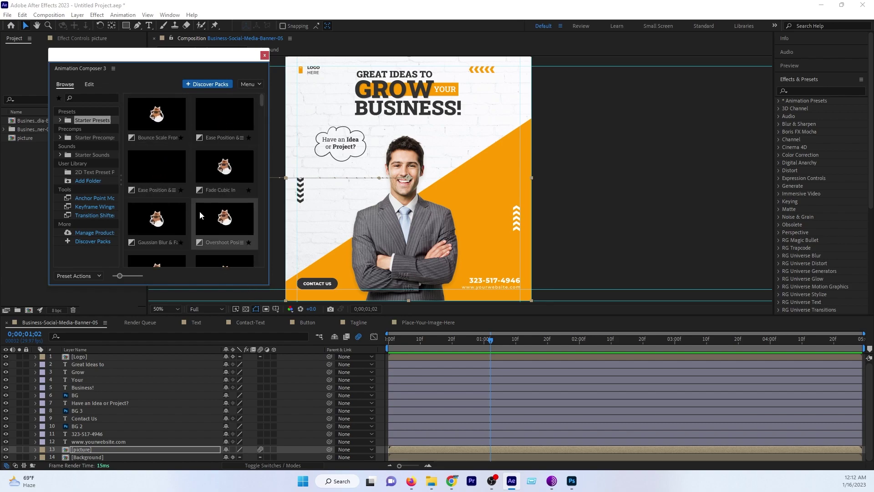
pyautogui.scroll(-3, 200, 213)
pyautogui.scroll(-3, 200, 210)
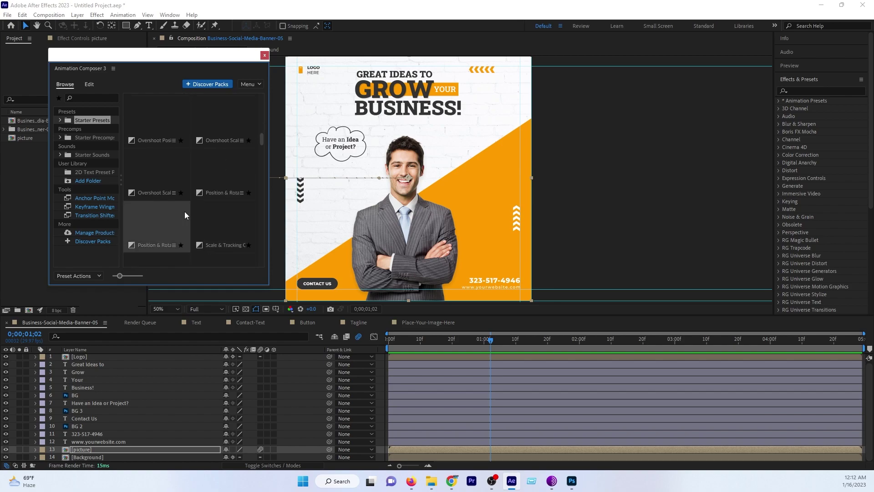
pyautogui.scroll(2, 190, 217)
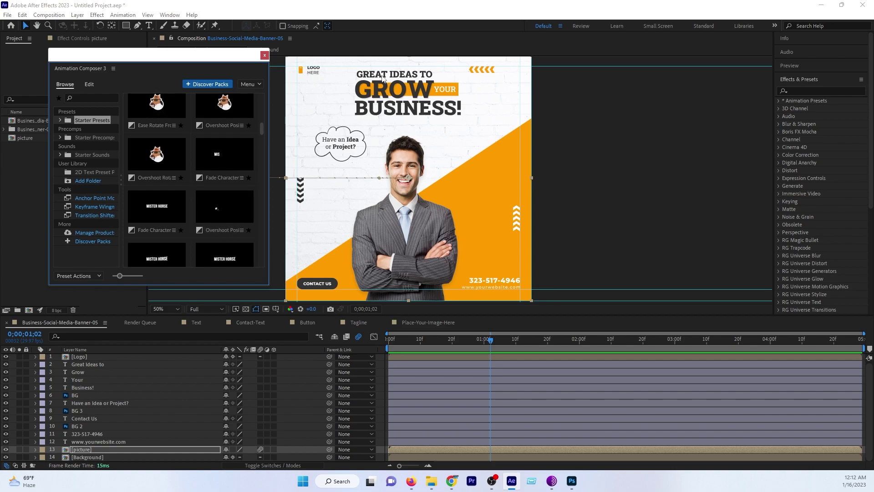
# Apply Overshoot Position & Rotate as both in and out animation to the Great Ideas to headline
pyautogui.click(89, 364)
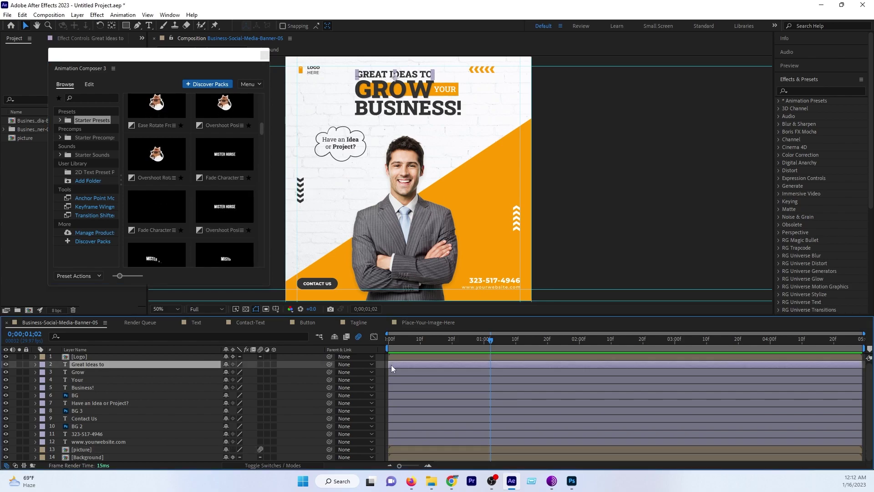
pyautogui.moveTo(451, 346); pyautogui.dragTo(436, 360)
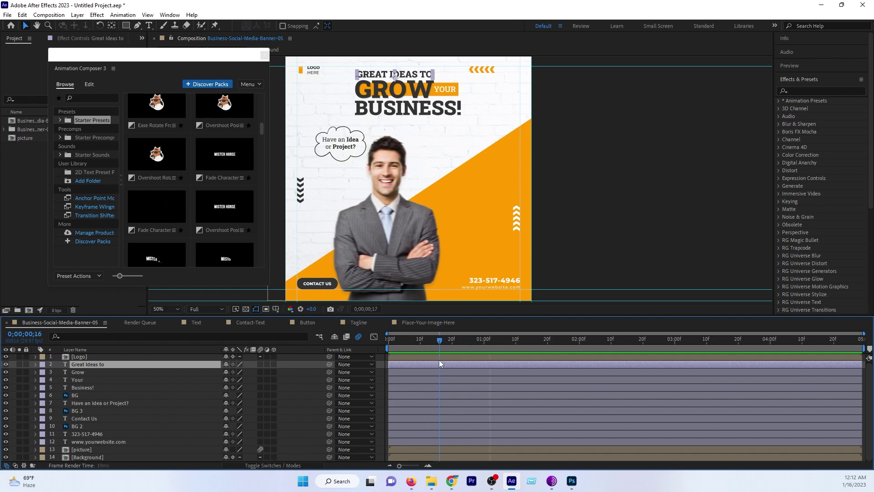
pyautogui.moveTo(181, 274)
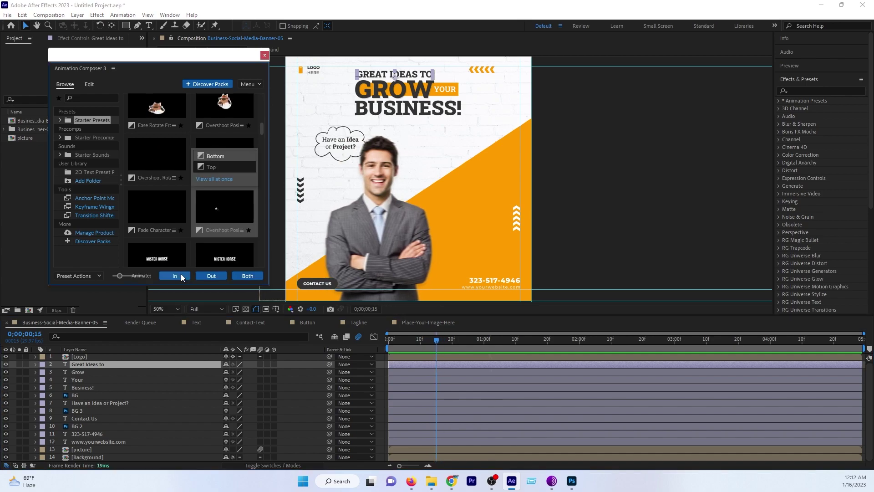
pyautogui.click(239, 277)
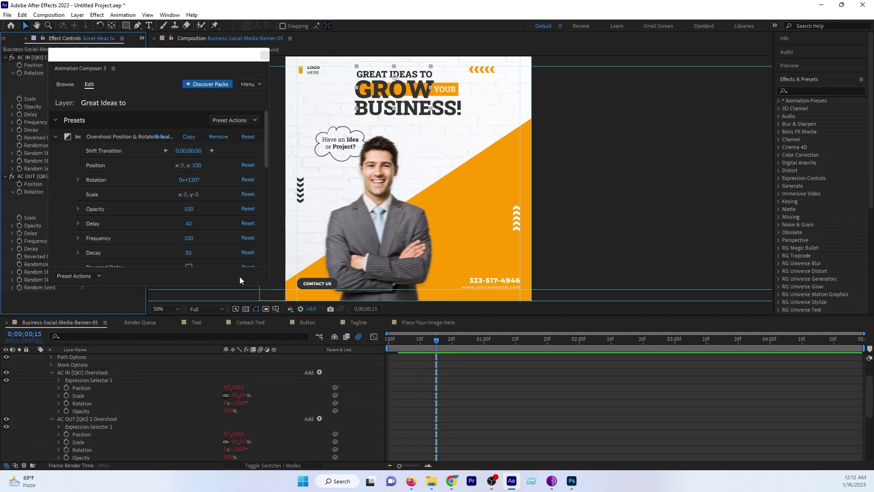
pyautogui.scroll(2, 162, 381)
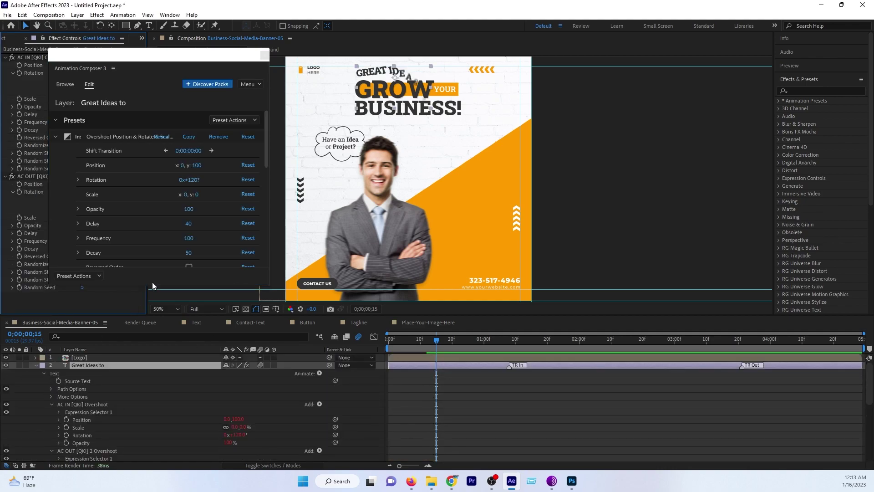
# Preview the headline animation from the start, then select the GROW word
pyautogui.click(35, 364)
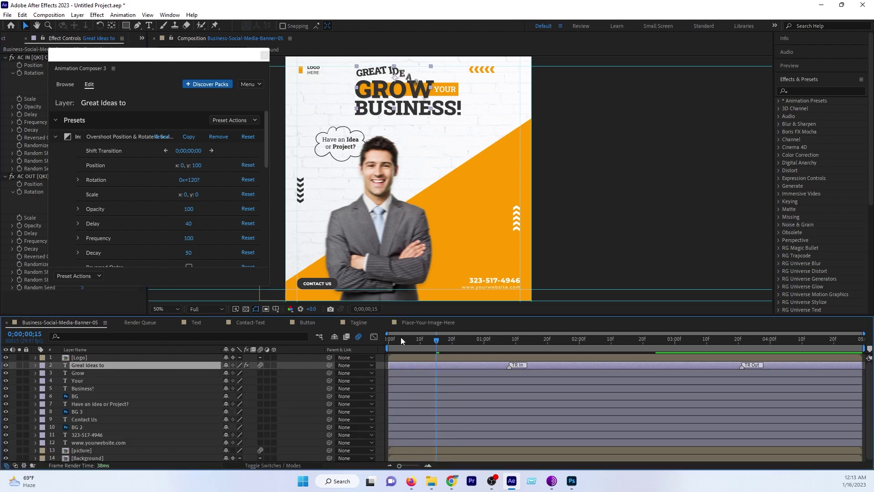
pyautogui.moveTo(400, 339); pyautogui.dragTo(378, 338)
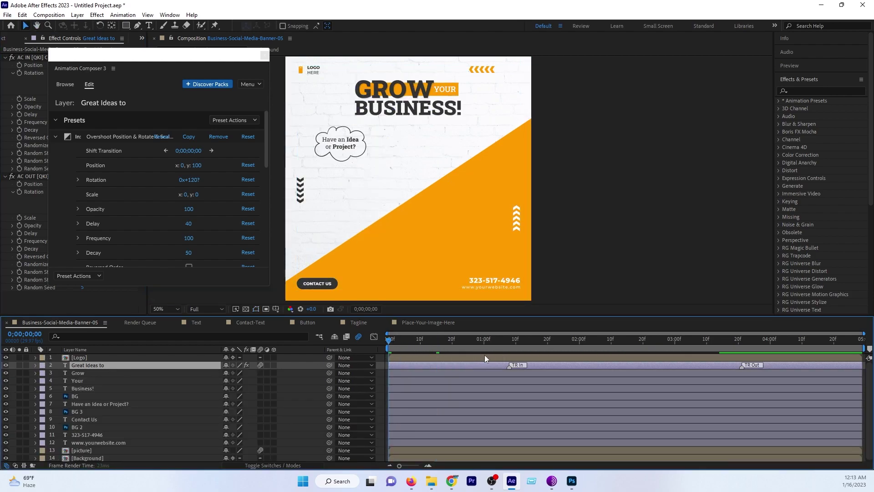
pyautogui.press('space')
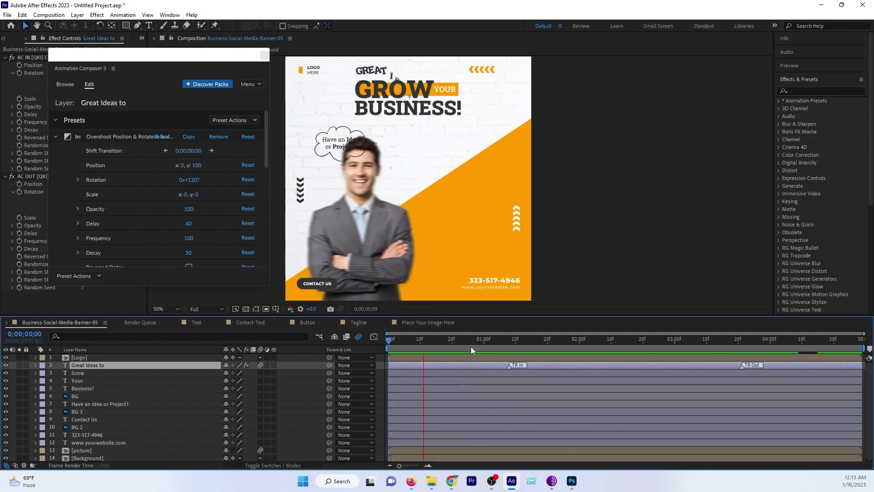
pyautogui.moveTo(464, 345)
pyautogui.mouseDown()
pyautogui.moveTo(438, 349)
pyautogui.moveTo(503, 357)
pyautogui.mouseUp()
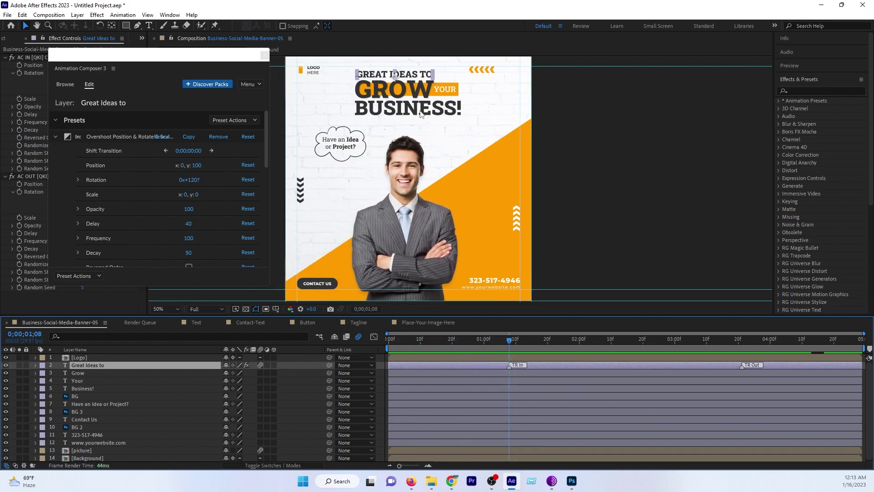
pyautogui.click(386, 91)
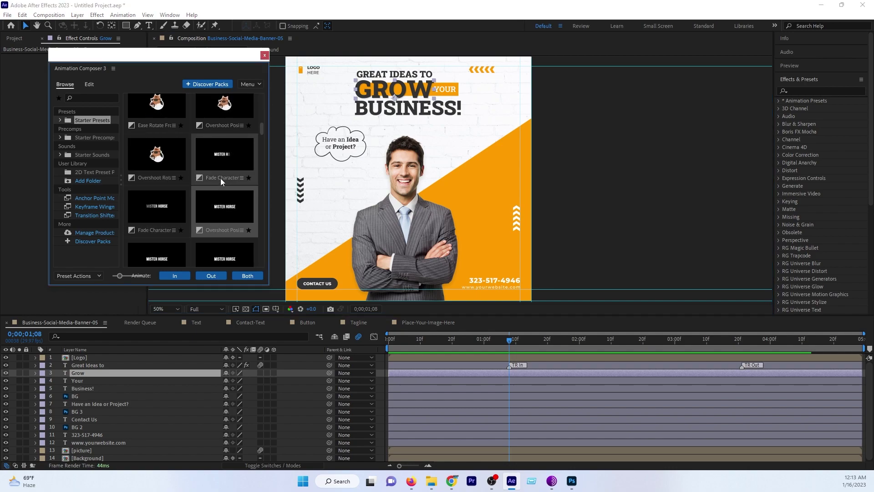
# Apply Overshoot Scale & Tracking as both in and out animation to the Grow layer
pyautogui.scroll(-1, 218, 186)
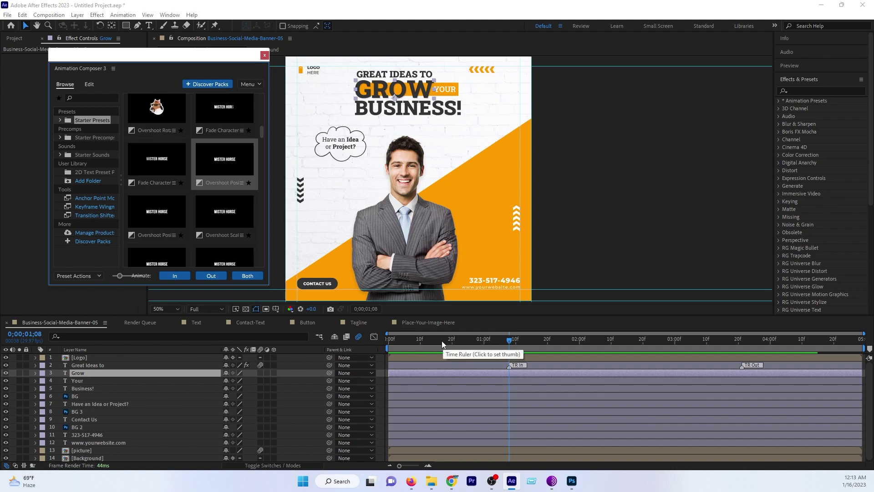
pyautogui.click(215, 234)
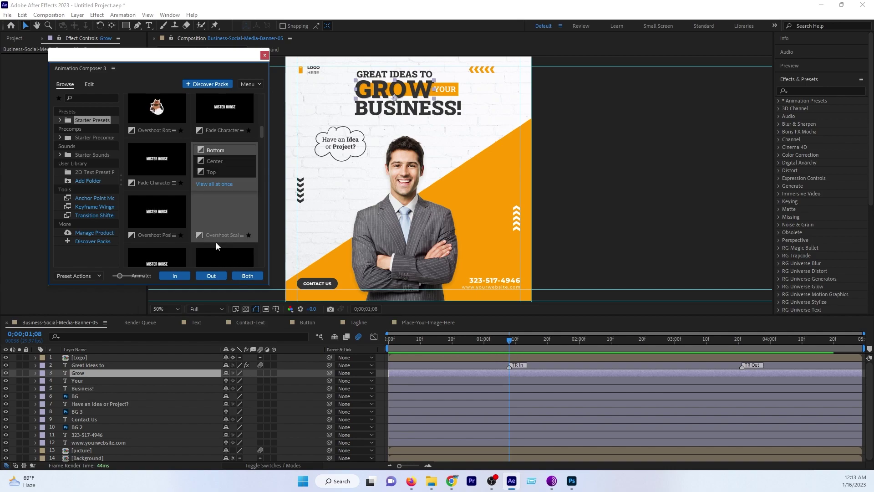
pyautogui.click(239, 277)
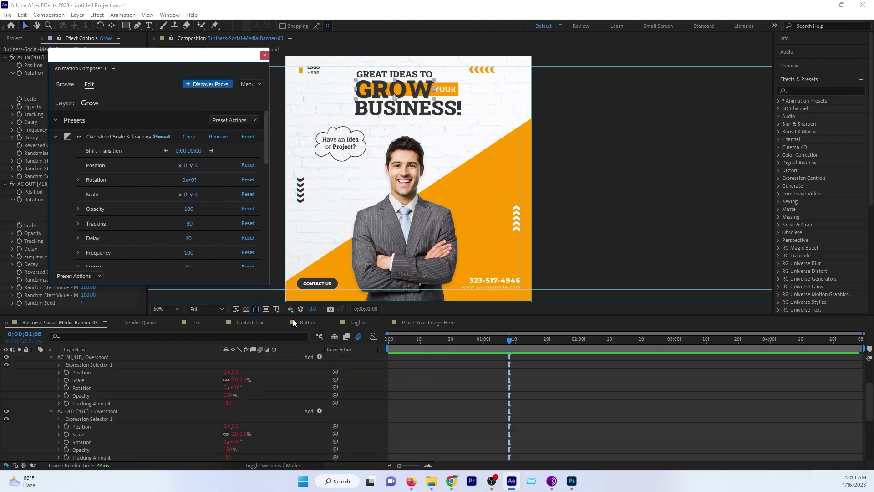
pyautogui.scroll(3, 40, 387)
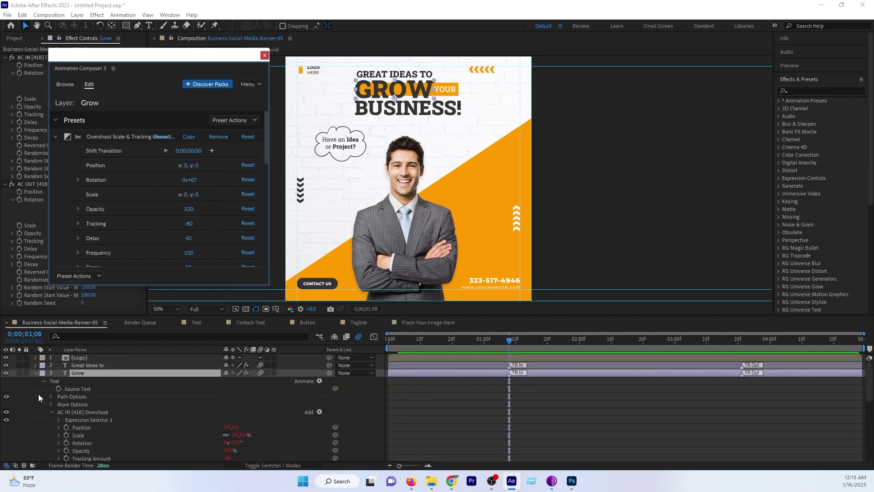
pyautogui.click(35, 373)
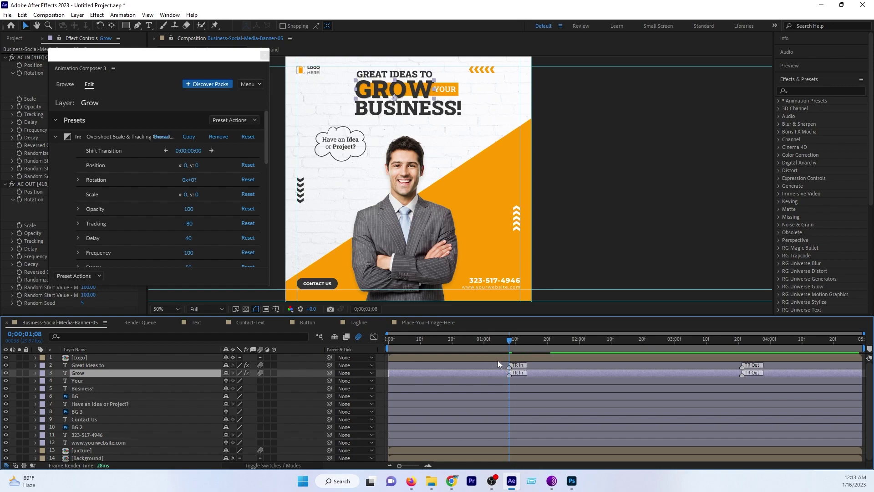
# Move Great Ideas to's TR In marker earlier to about 1:00f, nudge GROW's, and preview the timing
pyautogui.click(78, 365)
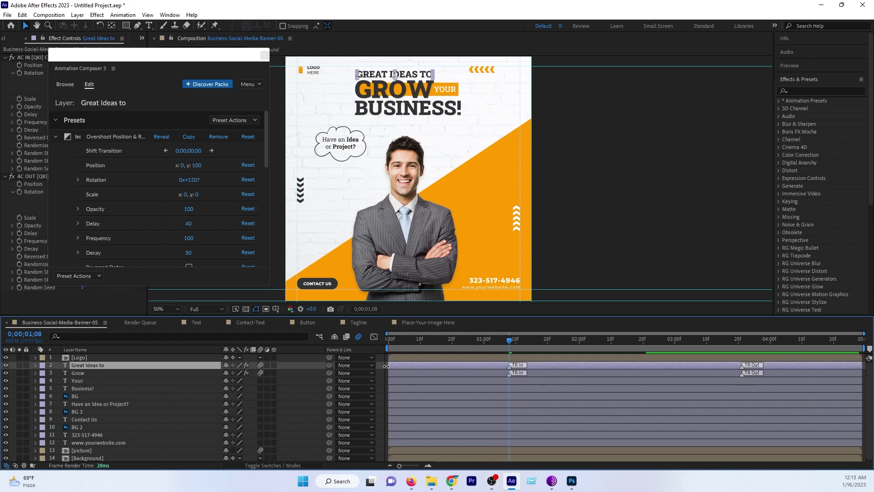
pyautogui.moveTo(509, 366); pyautogui.dragTo(470, 365)
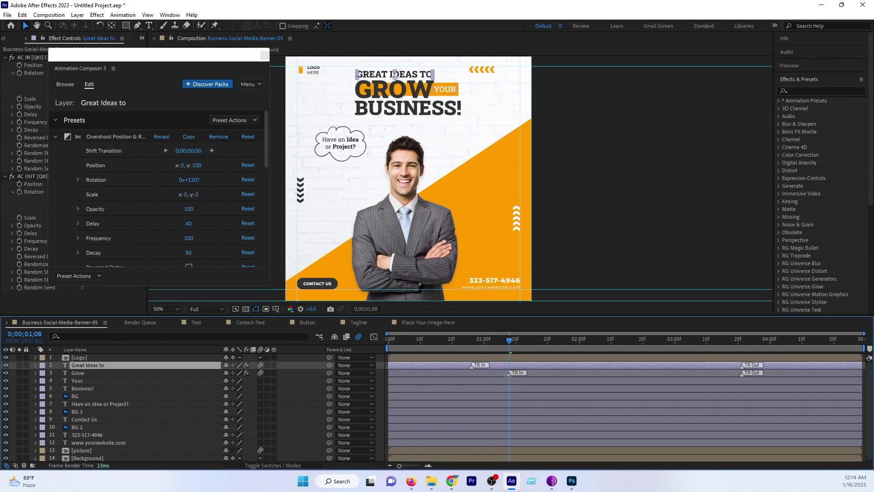
pyautogui.moveTo(508, 376); pyautogui.dragTo(506, 375)
pyautogui.moveTo(434, 340); pyautogui.dragTo(378, 356)
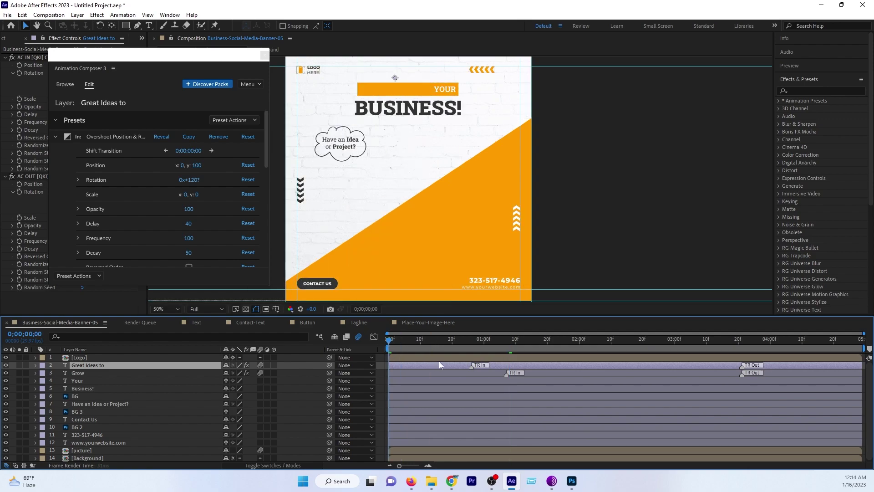
pyautogui.press('space')
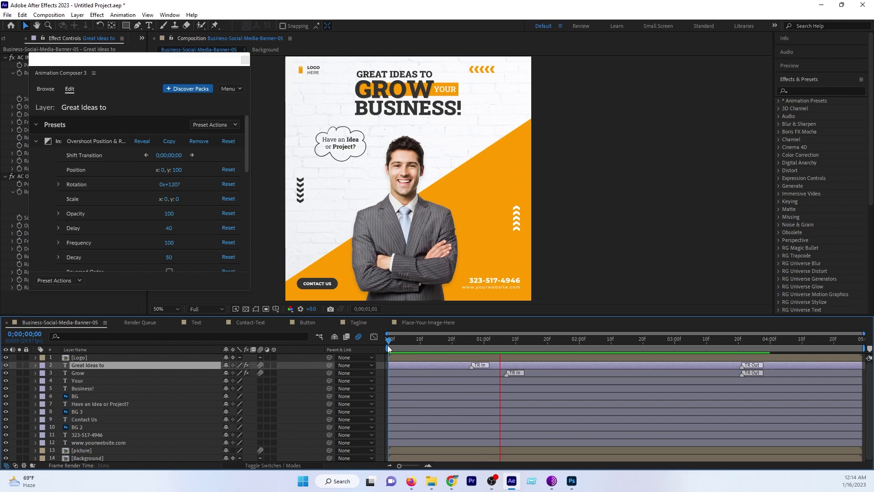
pyautogui.press('space')
pyautogui.moveTo(407, 340); pyautogui.dragTo(486, 358)
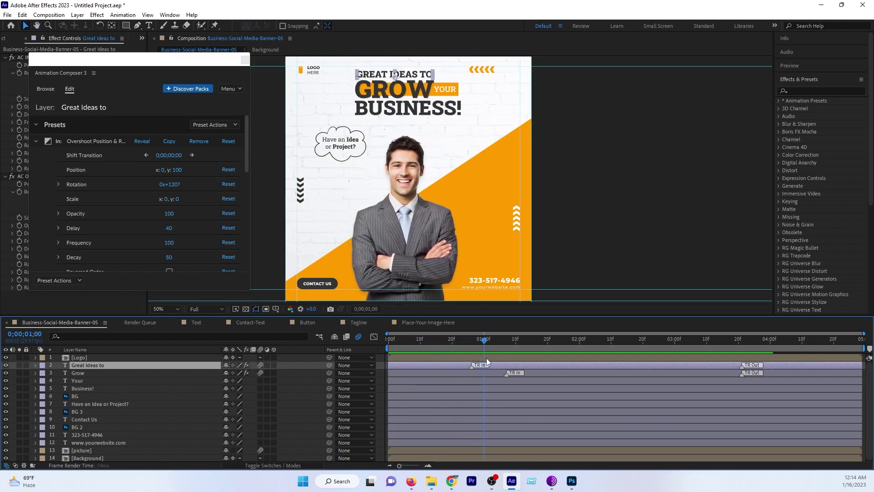
pyautogui.click(99, 381)
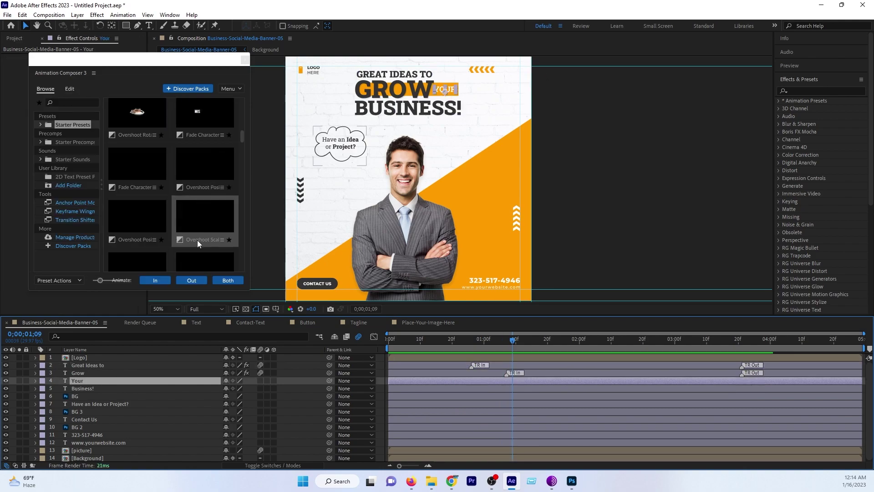
# Apply Fade Characters Together as both in and out animation to the Your word
pyautogui.click(87, 122)
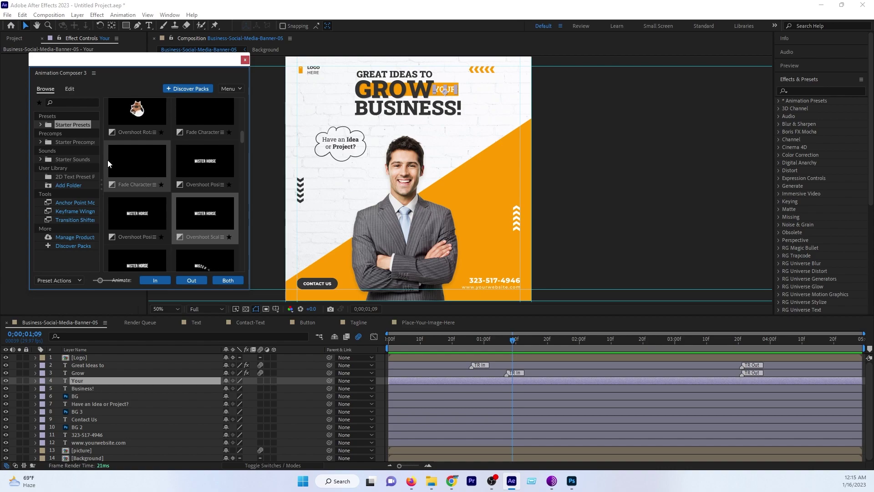
pyautogui.click(124, 182)
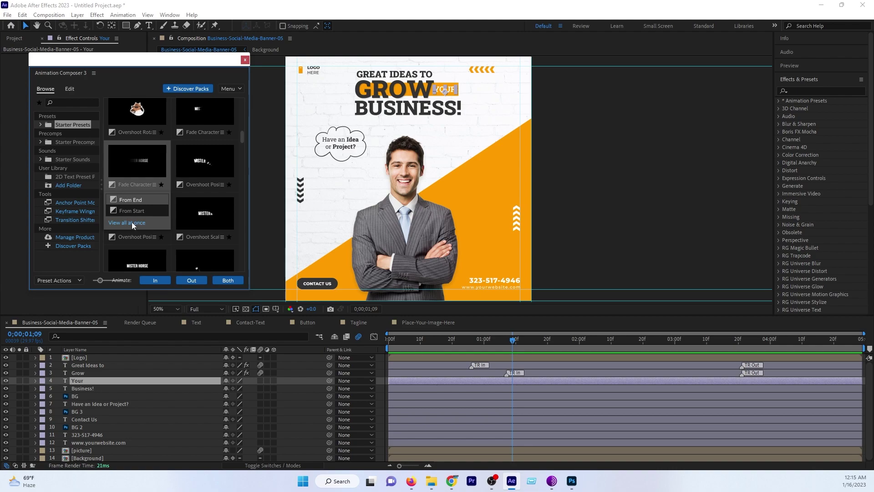
pyautogui.click(221, 280)
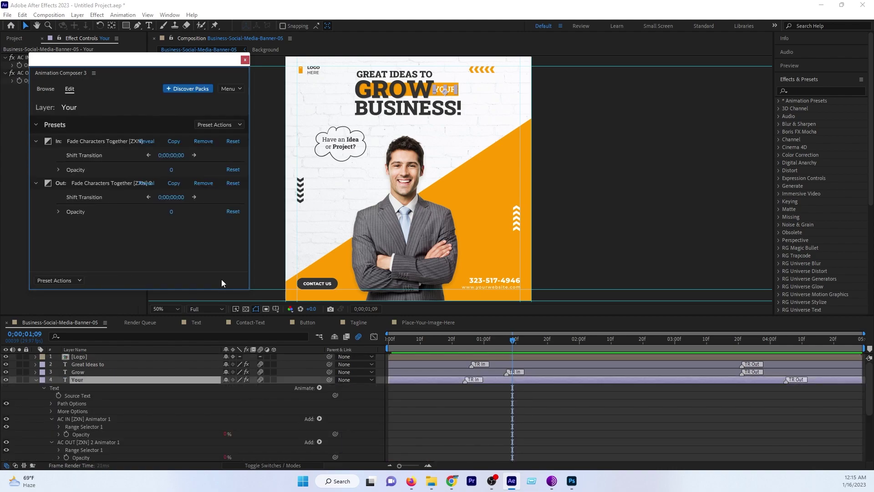
pyautogui.click(37, 378)
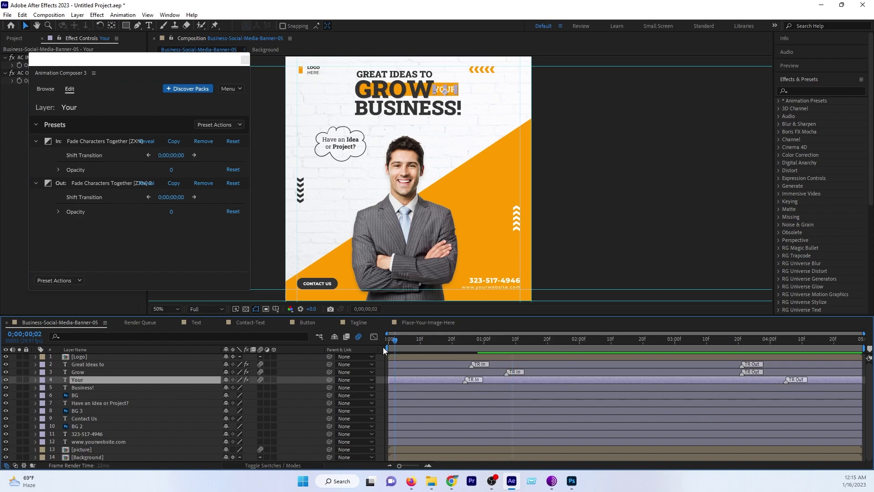
# Delay Your's fade-in so it follows GROW, preview, then select the Business! layer
pyautogui.press('space')
pyautogui.moveTo(418, 346); pyautogui.dragTo(447, 348)
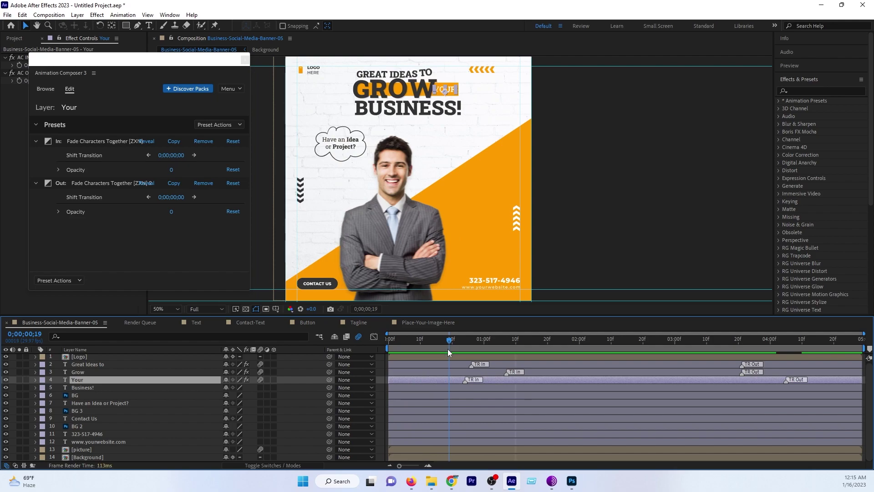
pyautogui.moveTo(465, 381); pyautogui.dragTo(529, 382)
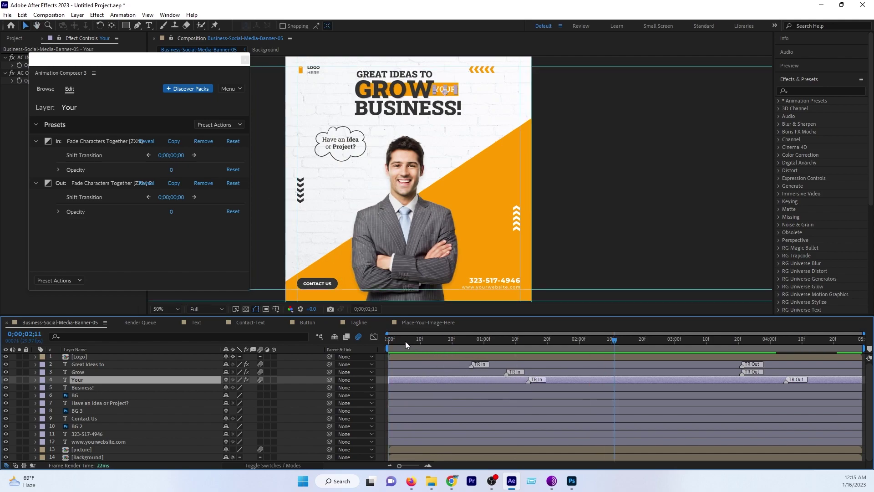
pyautogui.click(387, 341)
pyautogui.press('space')
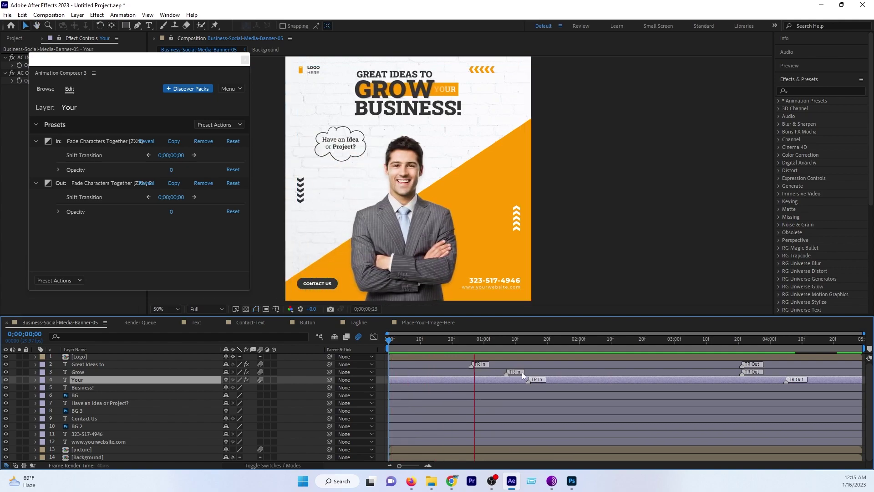
pyautogui.moveTo(391, 348); pyautogui.dragTo(504, 360)
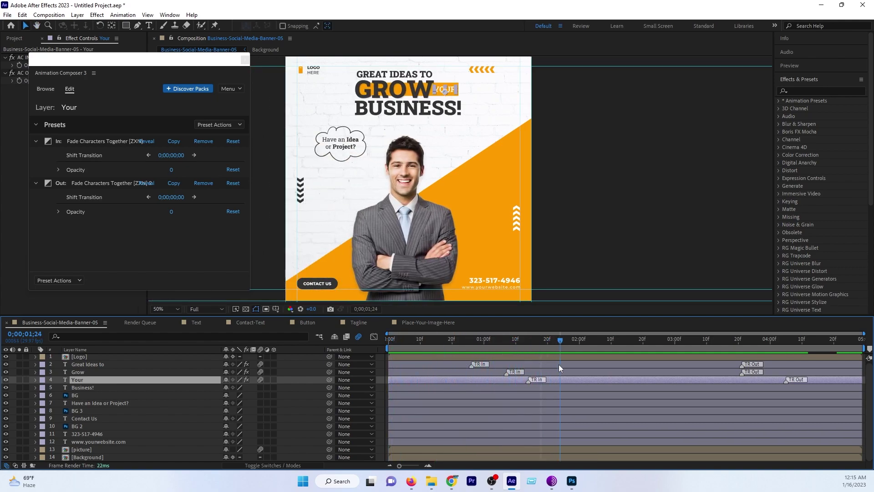
pyautogui.click(104, 387)
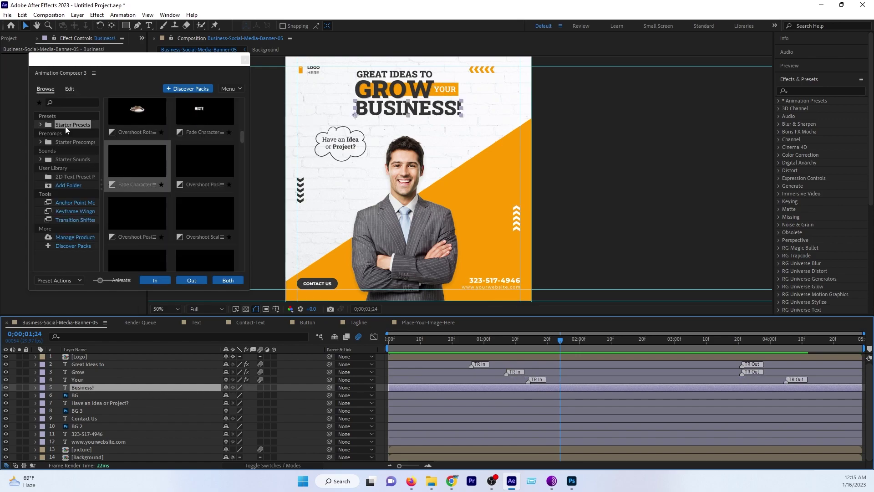
# Apply Position & Rotate & Scale as both in and out animation to Business!
pyautogui.scroll(-1, 179, 173)
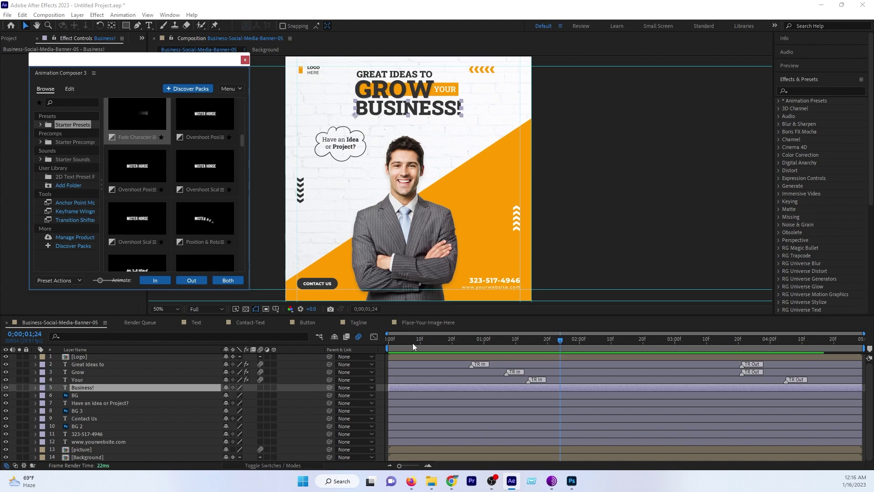
pyautogui.moveTo(412, 341); pyautogui.dragTo(363, 340)
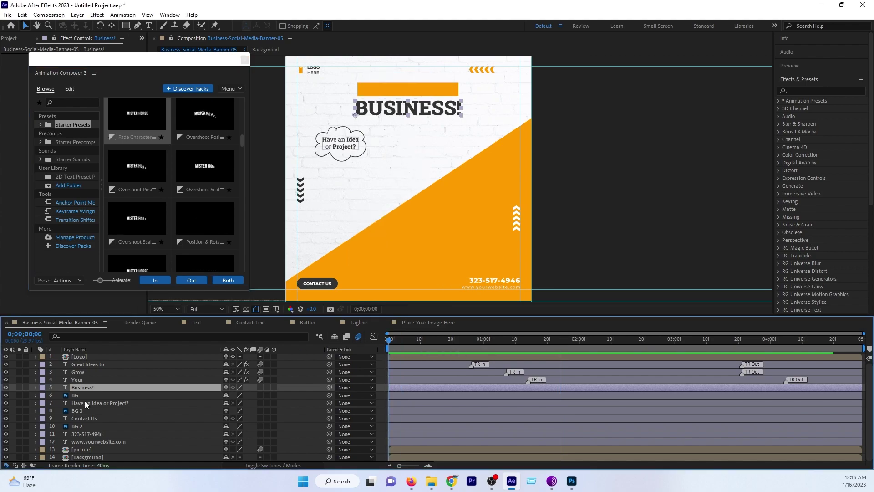
pyautogui.click(195, 240)
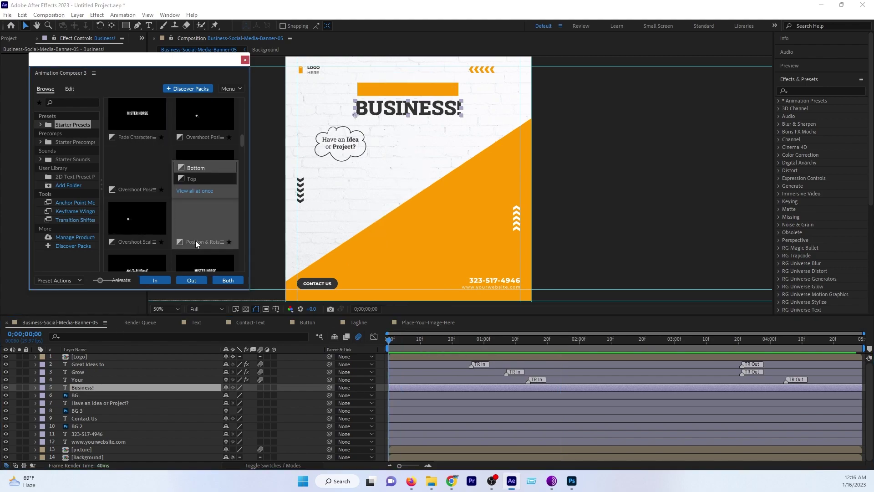
pyautogui.click(226, 280)
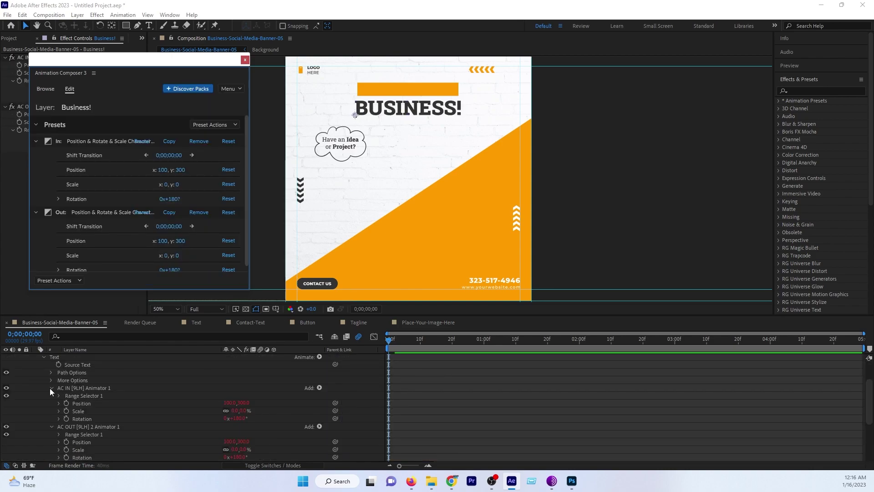
pyautogui.click(47, 391)
# Shift the Business! animation later and preview the headline sequence from the start
pyautogui.press('space')
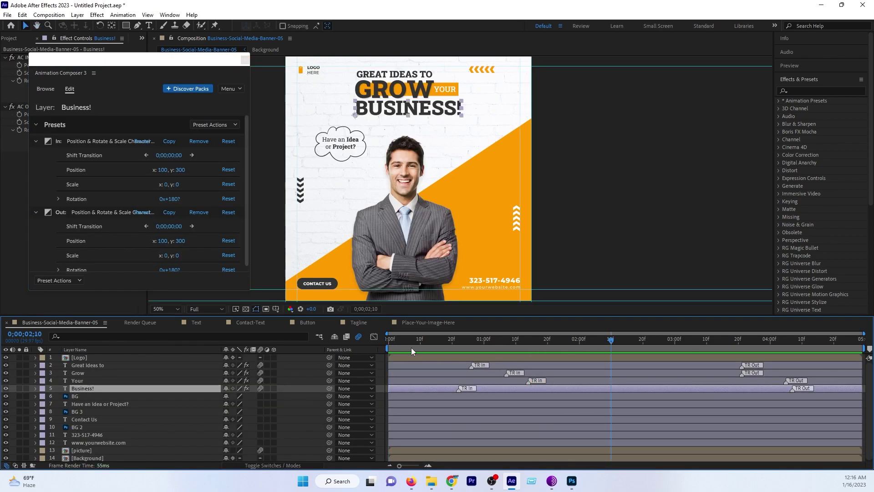
pyautogui.click(392, 342)
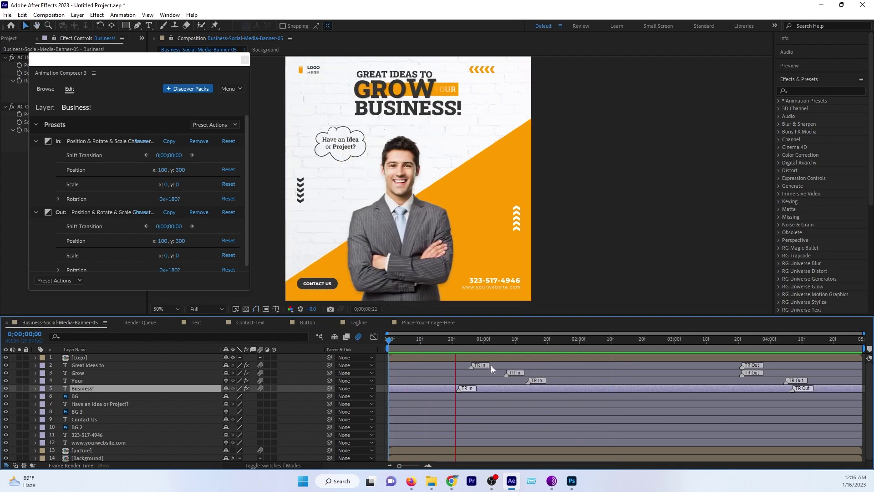
pyautogui.moveTo(413, 343); pyautogui.dragTo(450, 349)
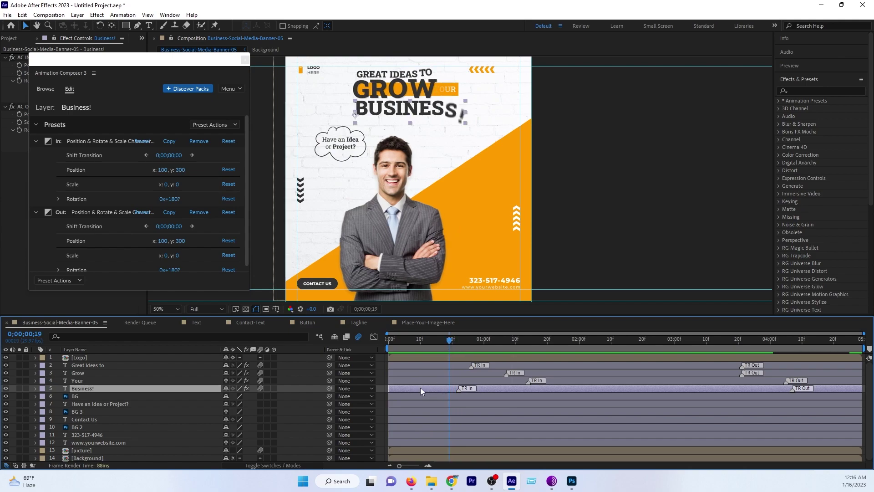
pyautogui.moveTo(420, 388); pyautogui.dragTo(468, 385)
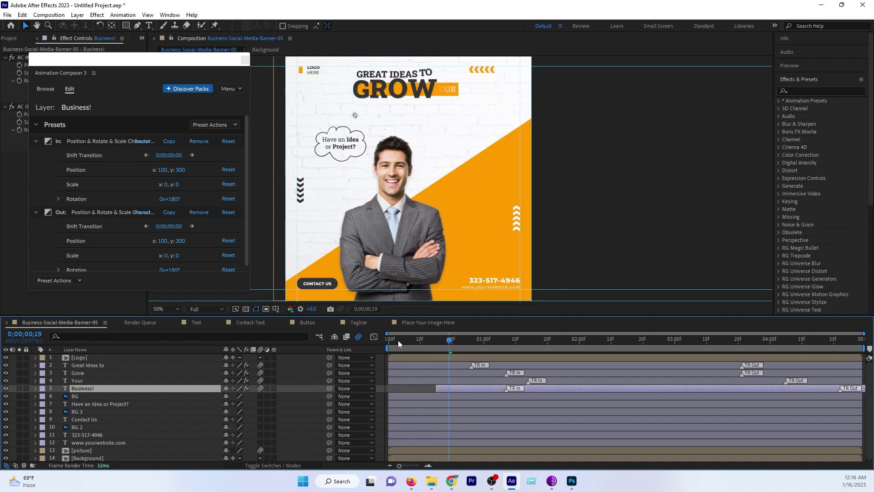
pyautogui.click(386, 345)
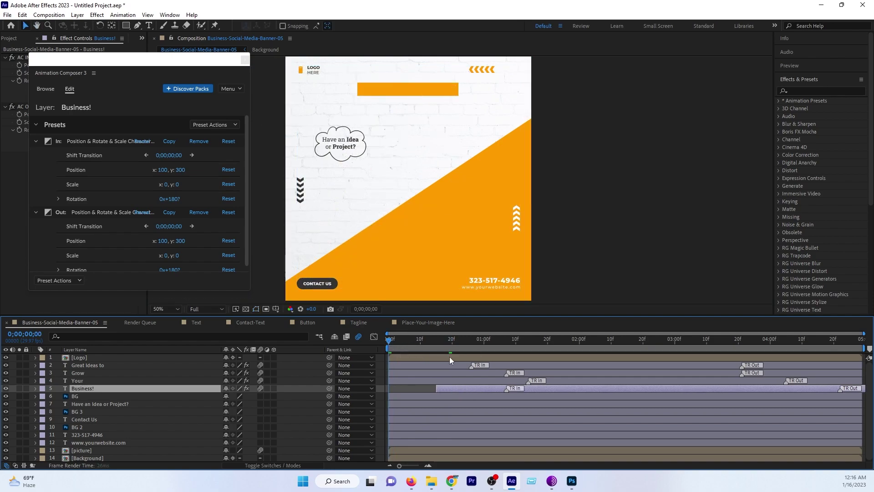
pyautogui.press('space')
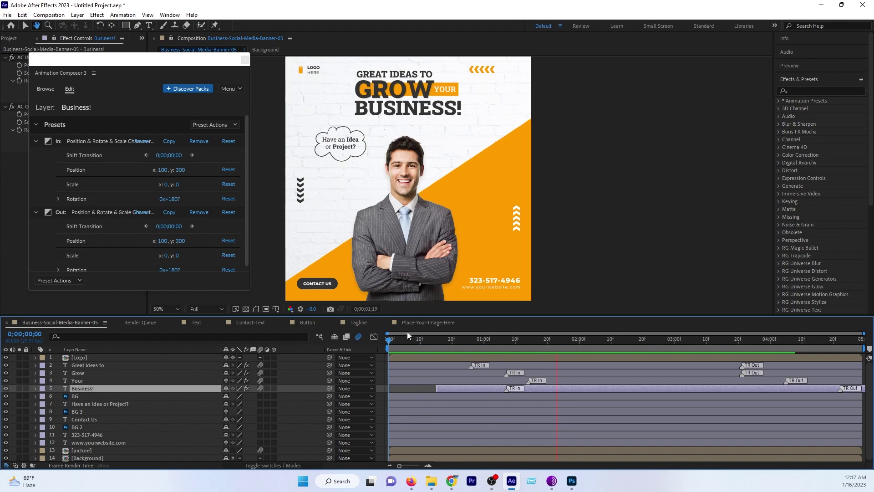
pyautogui.click(398, 343)
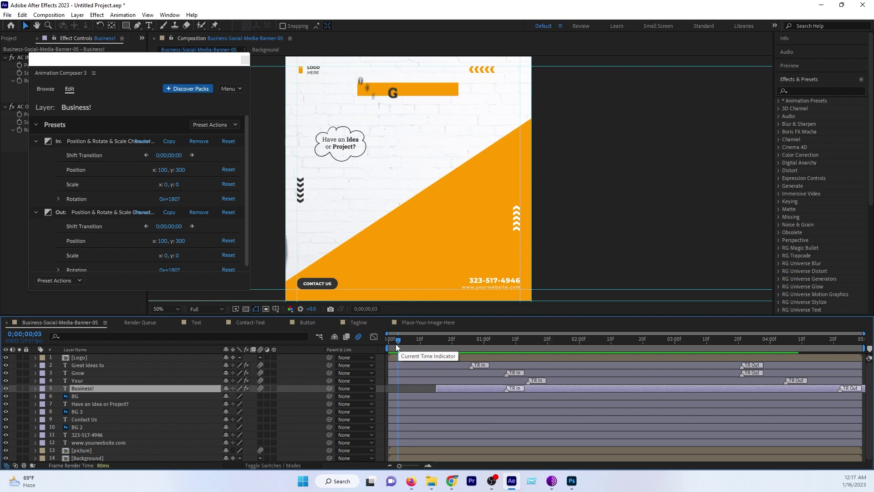
pyautogui.moveTo(398, 342); pyautogui.dragTo(525, 348)
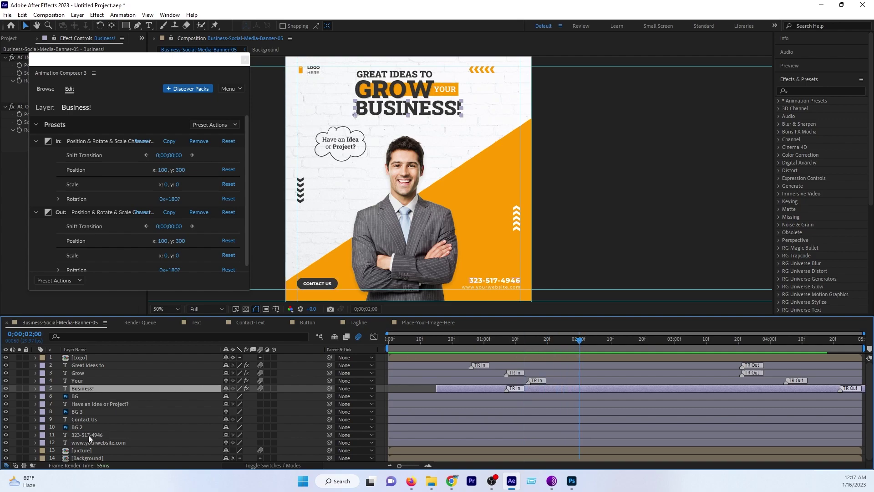
# Apply the Overshoot Position & Scale Character preset as in and out animation to Contact Us
pyautogui.click(86, 419)
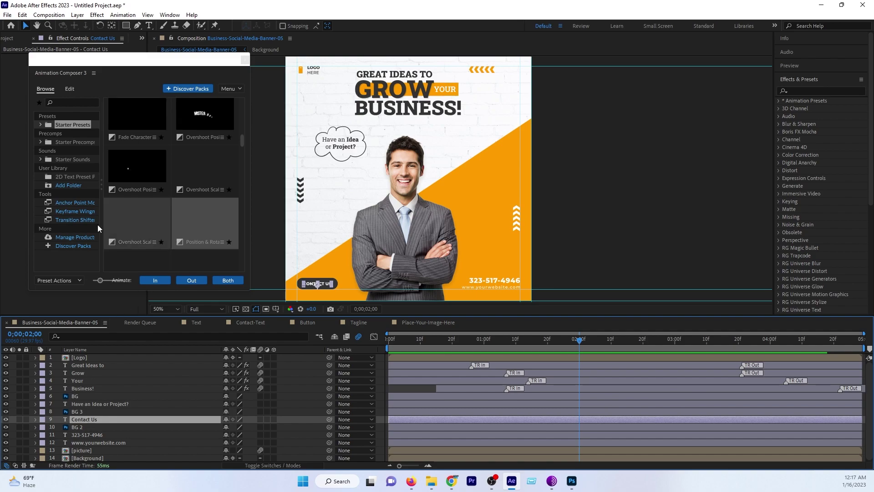
pyautogui.click(71, 127)
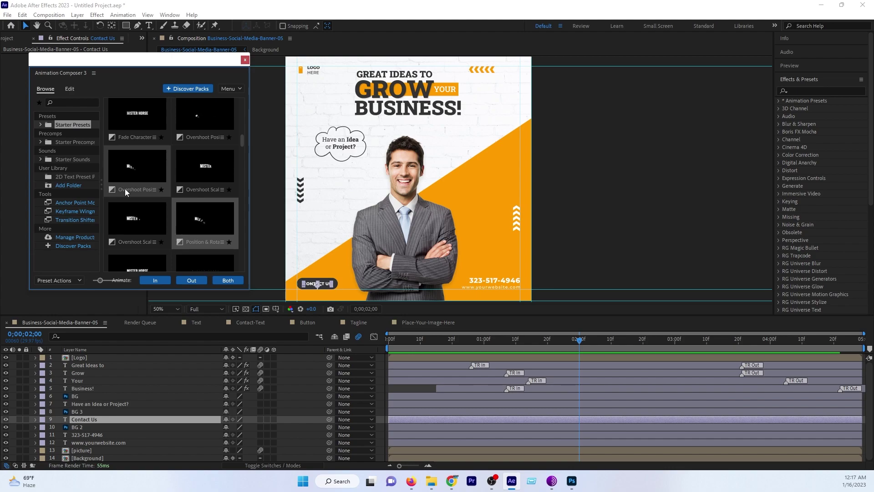
pyautogui.click(230, 282)
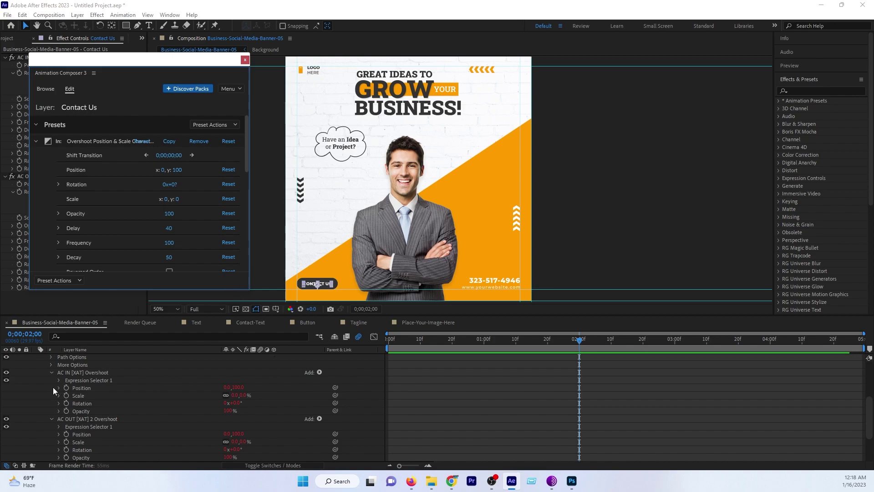
pyautogui.scroll(5, 48, 387)
pyautogui.click(36, 418)
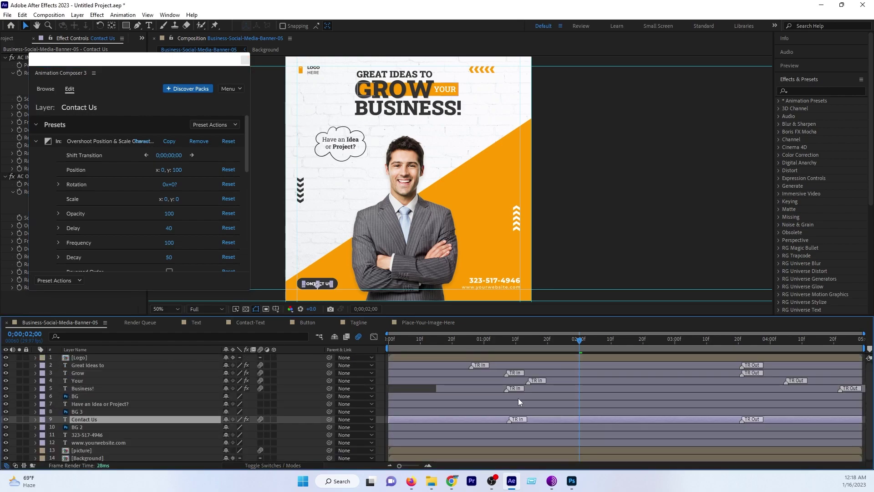
# Preview the Contact Us button animation from the start, then select the BG 2 shape layer
pyautogui.click(388, 345)
pyautogui.press('space')
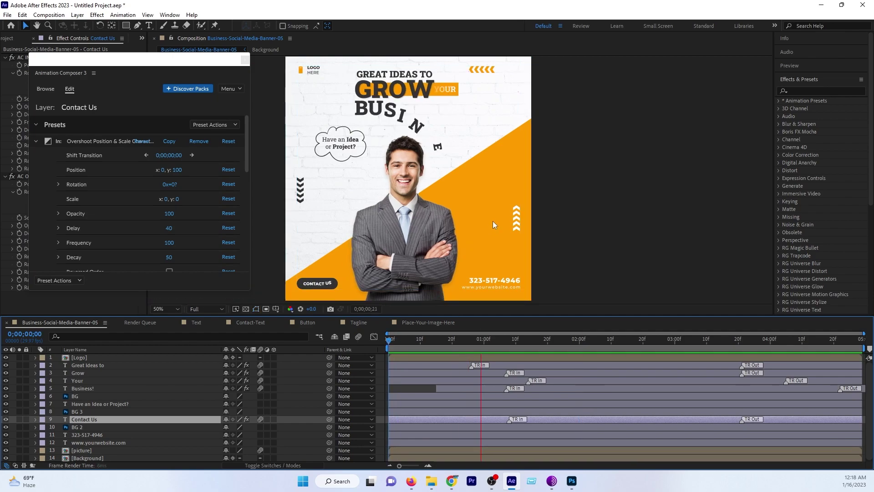
pyautogui.scroll(2, 433, 237)
pyautogui.moveTo(346, 291); pyautogui.dragTo(446, 205)
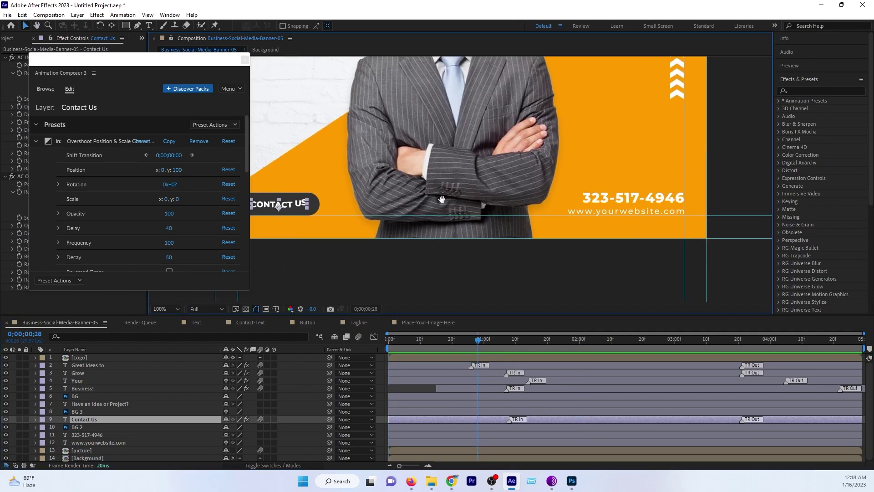
pyautogui.click(390, 339)
pyautogui.press('space')
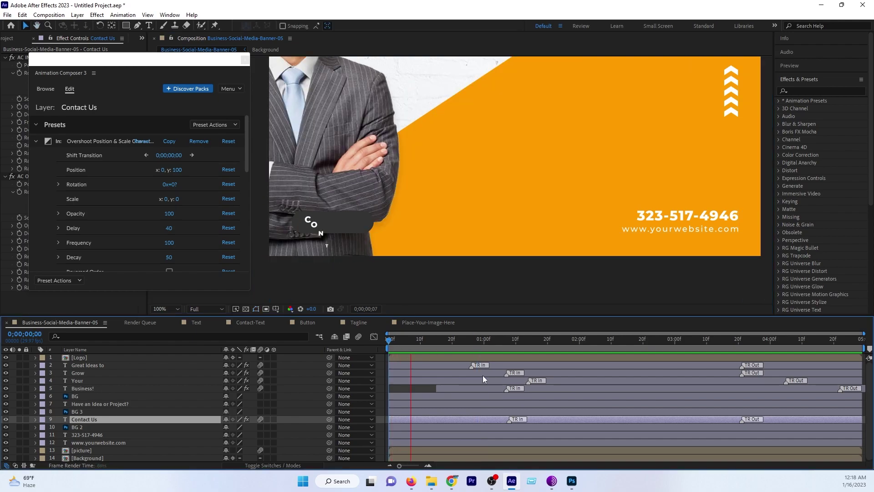
pyautogui.press('space')
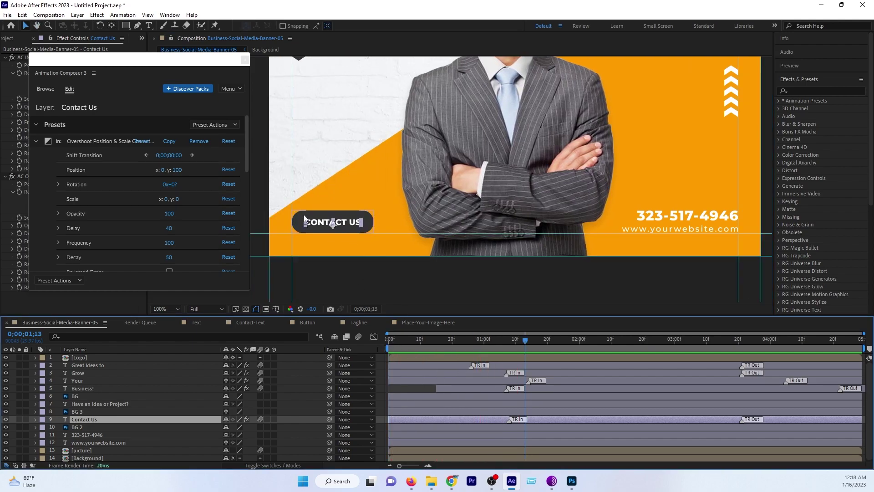
pyautogui.click(315, 216)
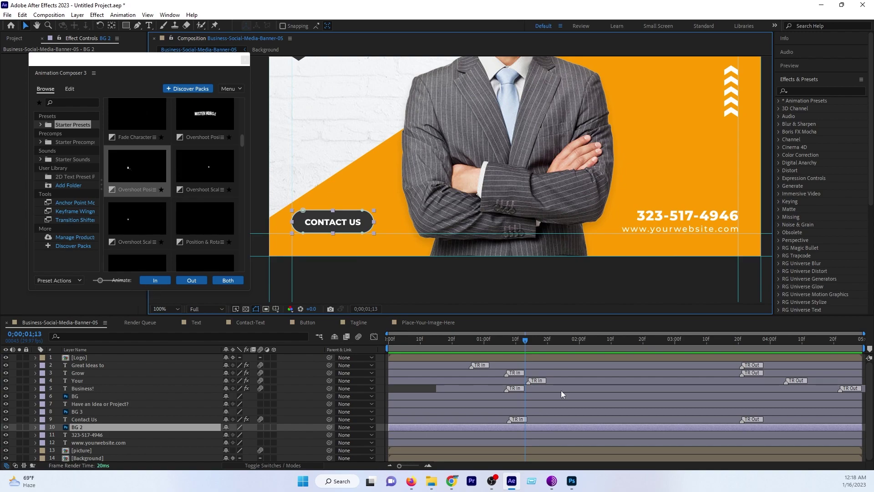
# Browse Animation Composer's Starter Presets for the BG 2 button shape
pyautogui.click(70, 125)
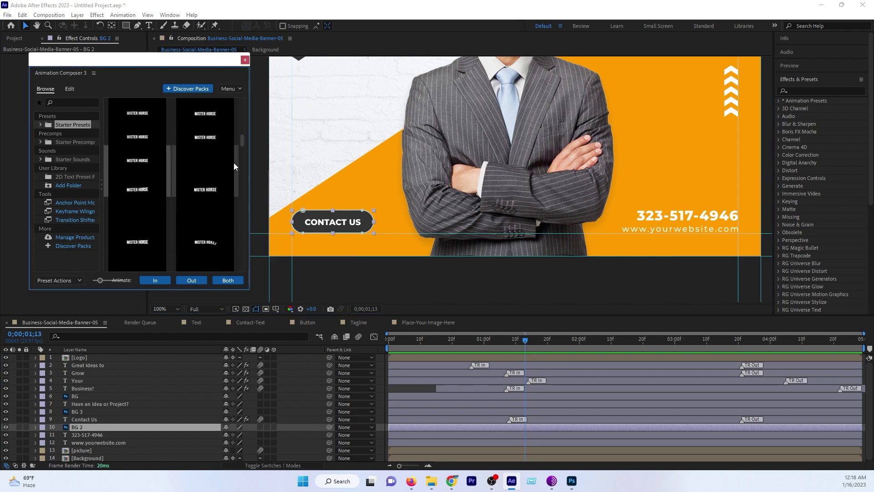
pyautogui.scroll(-2, 227, 151)
pyautogui.click(71, 122)
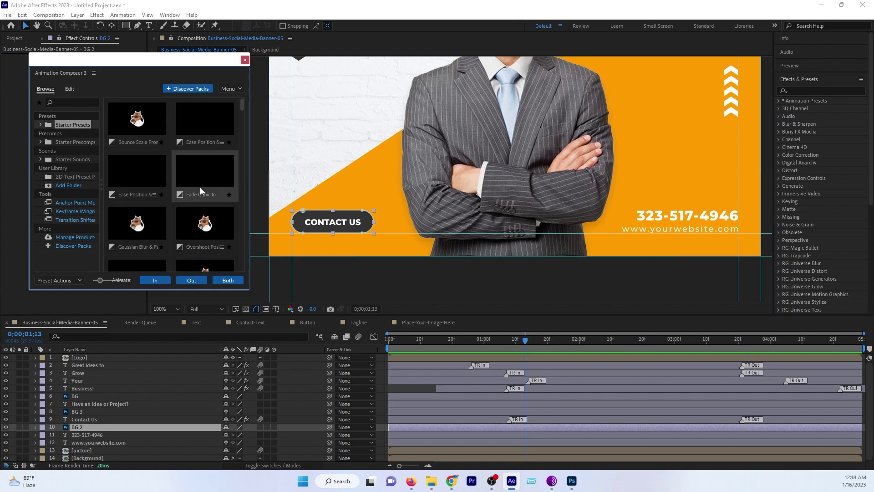
pyautogui.scroll(-3, 198, 215)
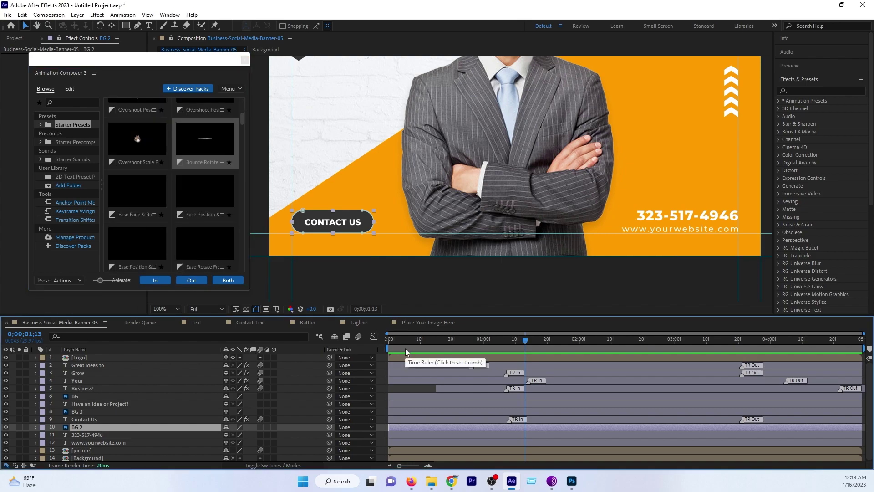
# Apply the Bounce Rotate preset to BG 2 as both in and out animation
pyautogui.press(',')
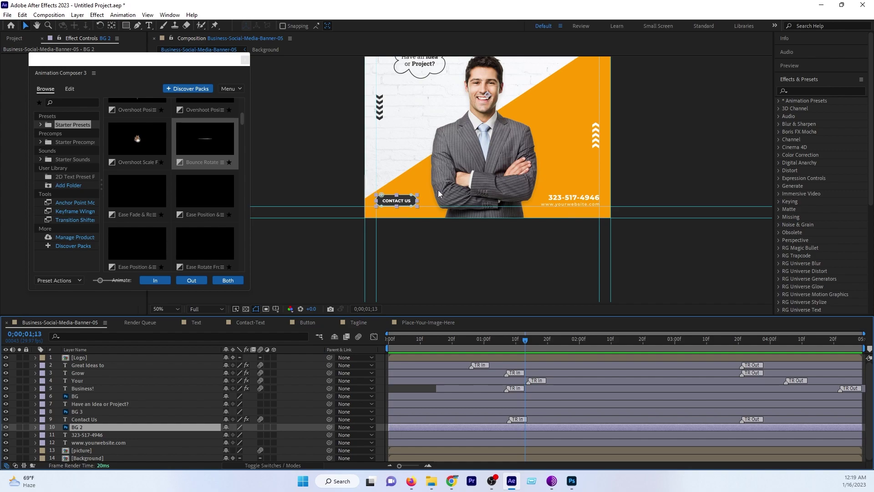
pyautogui.press('.')
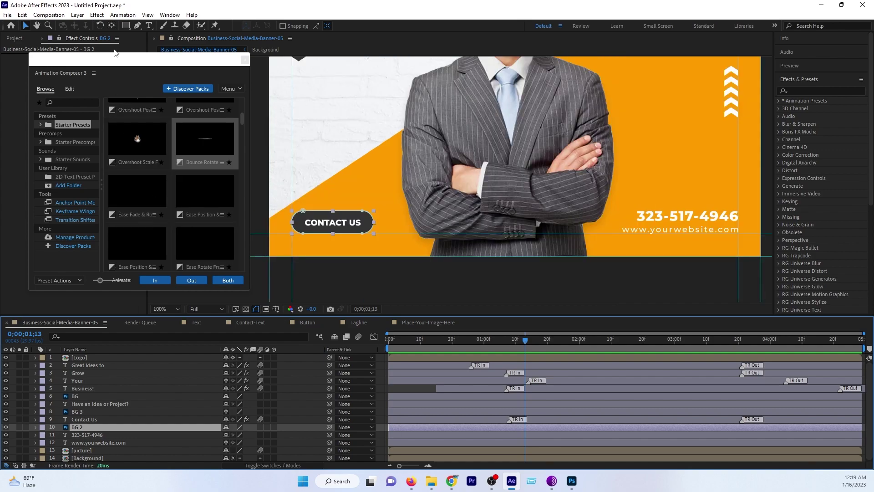
pyautogui.press('h')
pyautogui.moveTo(422, 136)
pyautogui.mouseDown()
pyautogui.moveTo(449, 203)
pyautogui.moveTo(449, 181)
pyautogui.mouseUp()
pyautogui.press(',')
pyautogui.press('v')
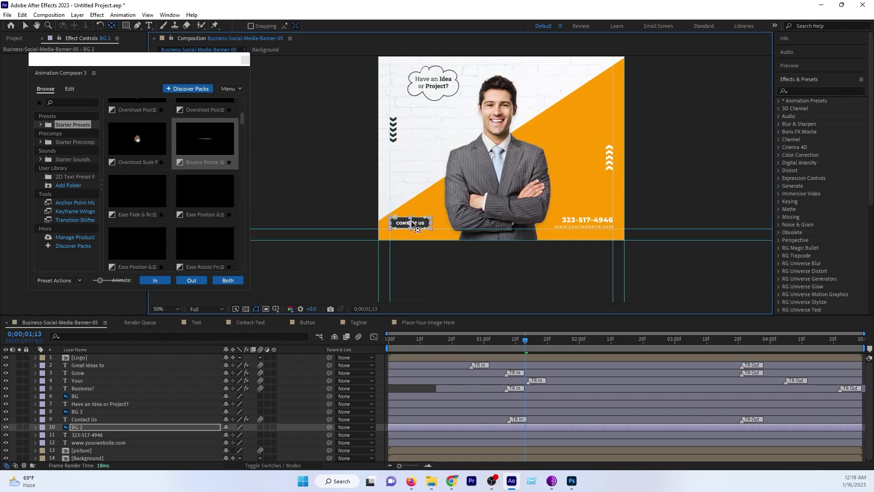
pyautogui.press('.')
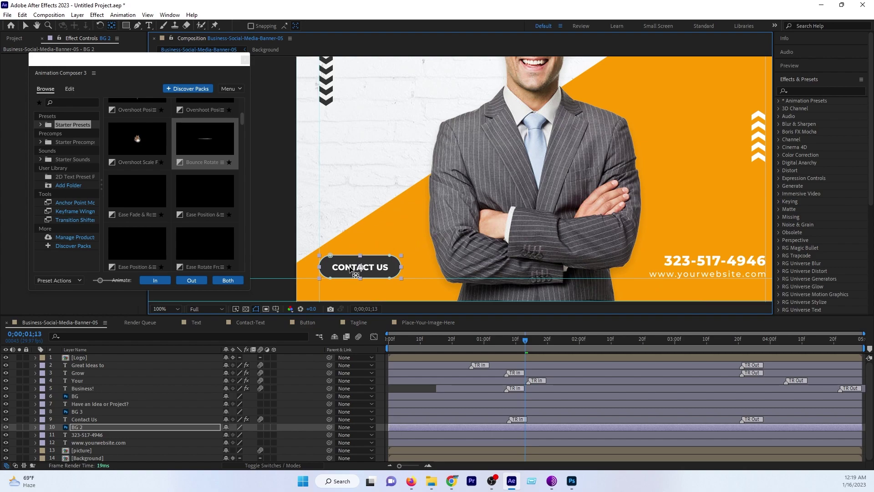
pyautogui.click(220, 280)
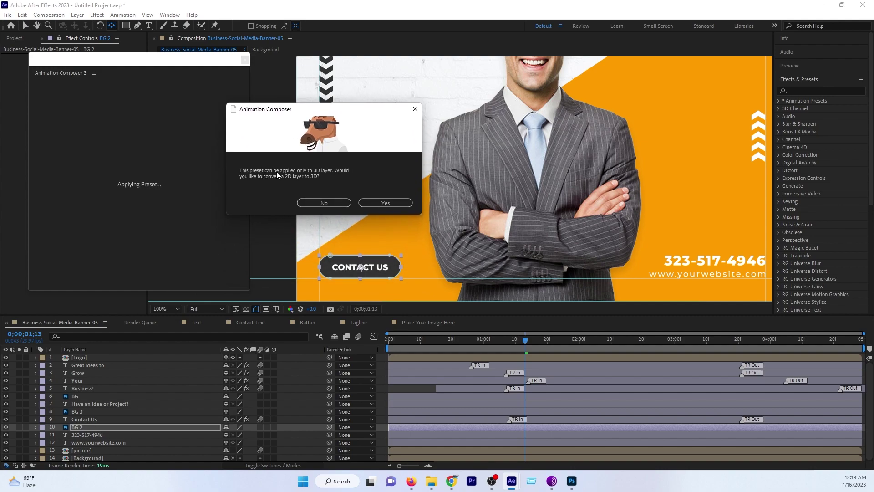
# Accept converting BG 2 to a 3D layer and preview its Bounce Rotate animation
pyautogui.click(380, 203)
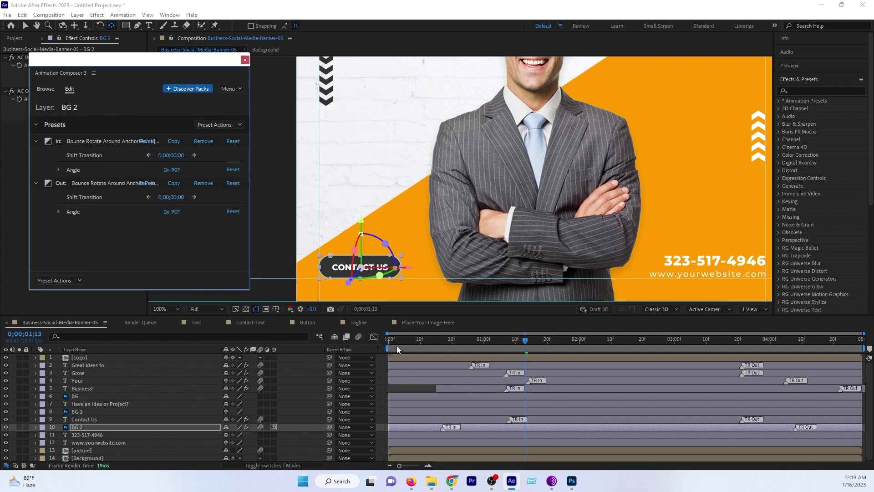
pyautogui.press('space')
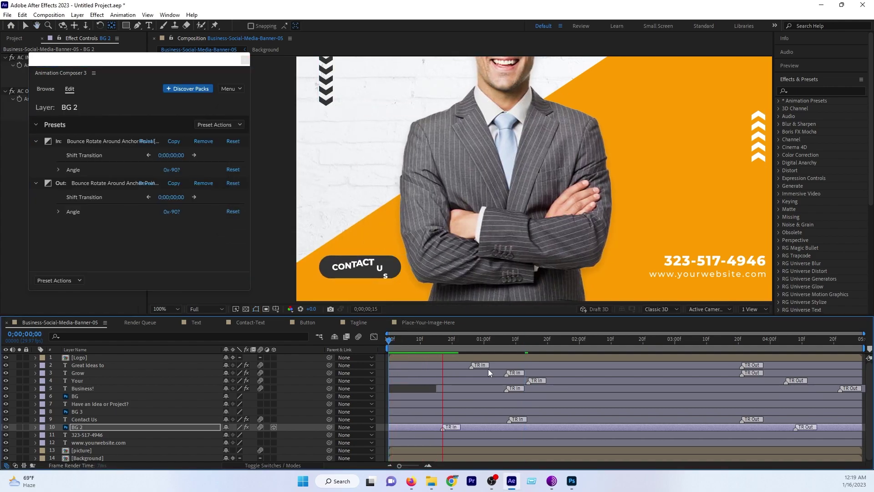
pyautogui.press('space')
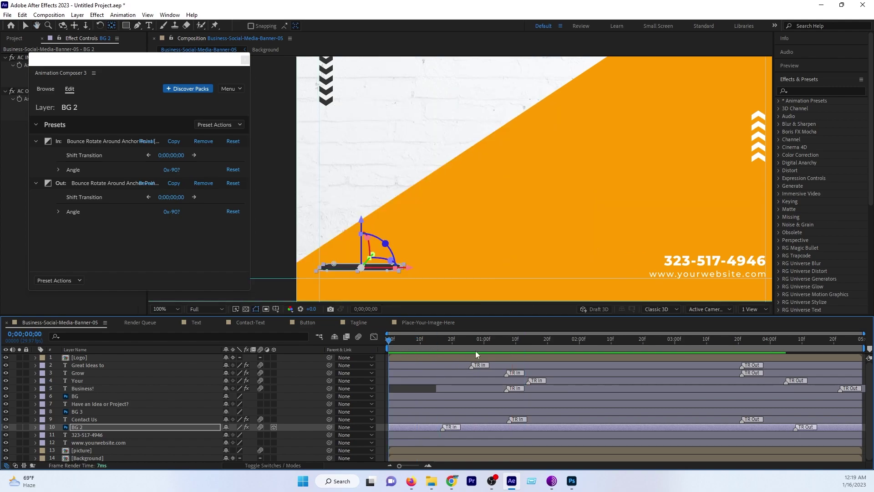
pyautogui.press('space')
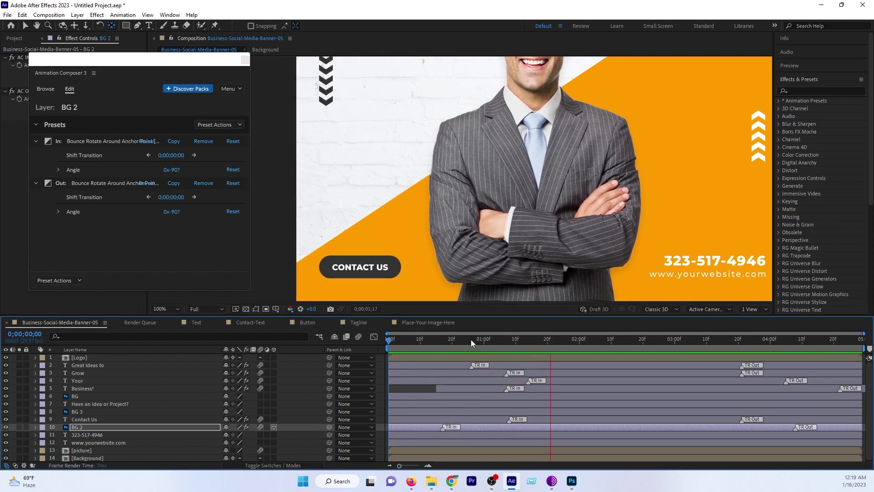
# Select the Contact Us and BG 2 layers in the timeline
pyautogui.scroll(-2, 459, 222)
pyautogui.scroll(2, 459, 222)
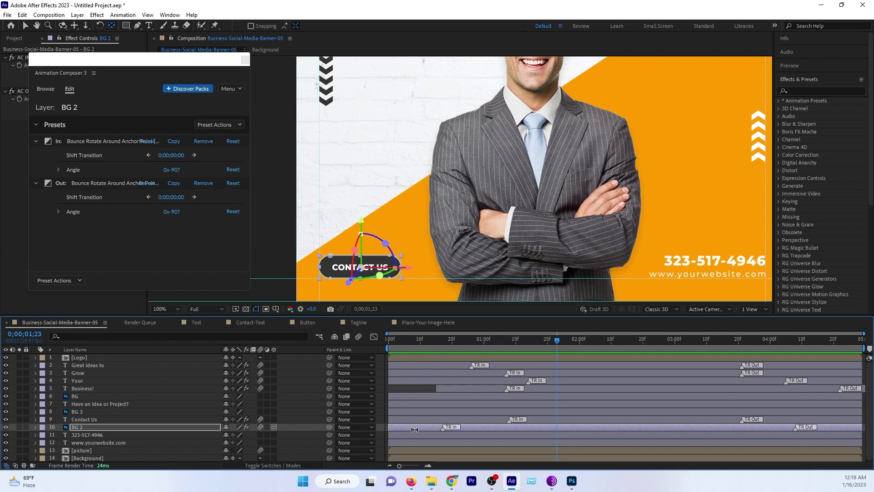
pyautogui.click(102, 419)
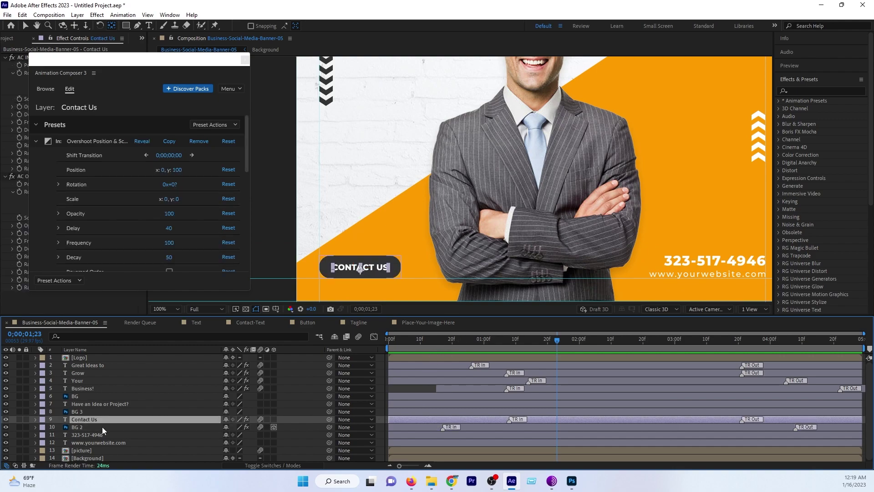
pyautogui.click(102, 429)
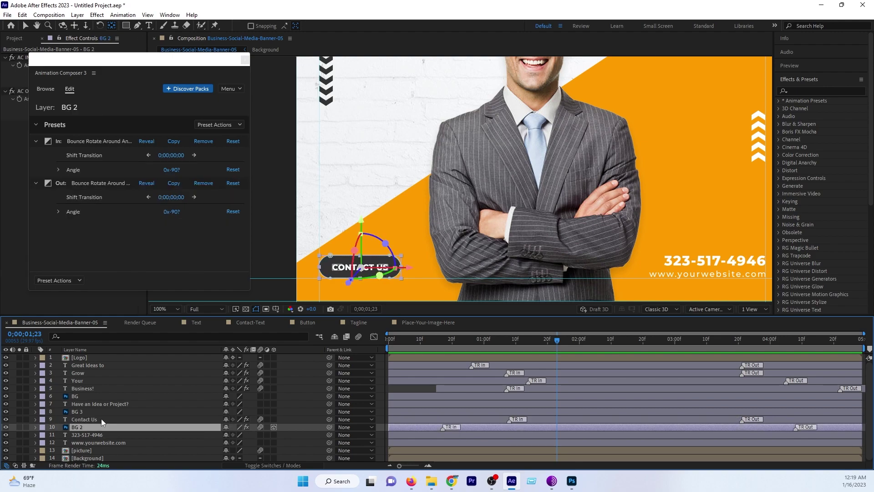
# Shift Contact Us and BG 2 later to about 1:20, then preview to 0;00;03;13
pyautogui.keyDown('shift'); pyautogui.click(105, 419); pyautogui.keyUp('shift')
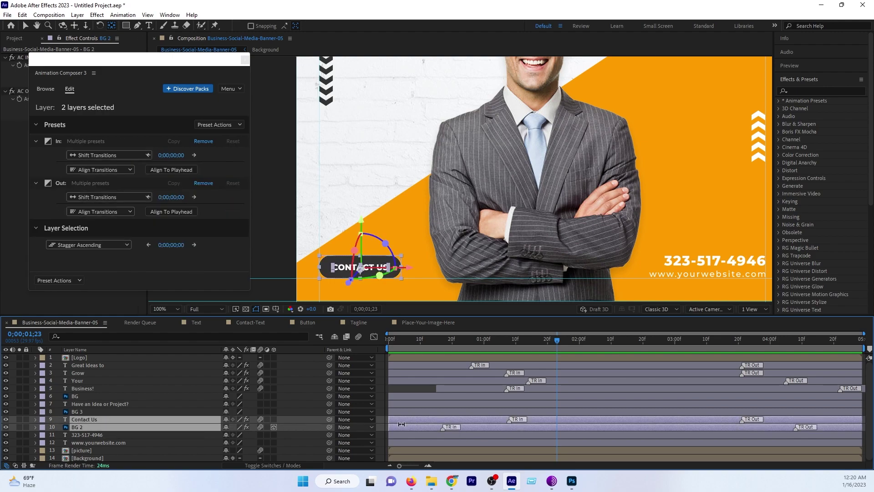
pyautogui.moveTo(439, 418); pyautogui.dragTo(597, 424)
pyautogui.press(',')
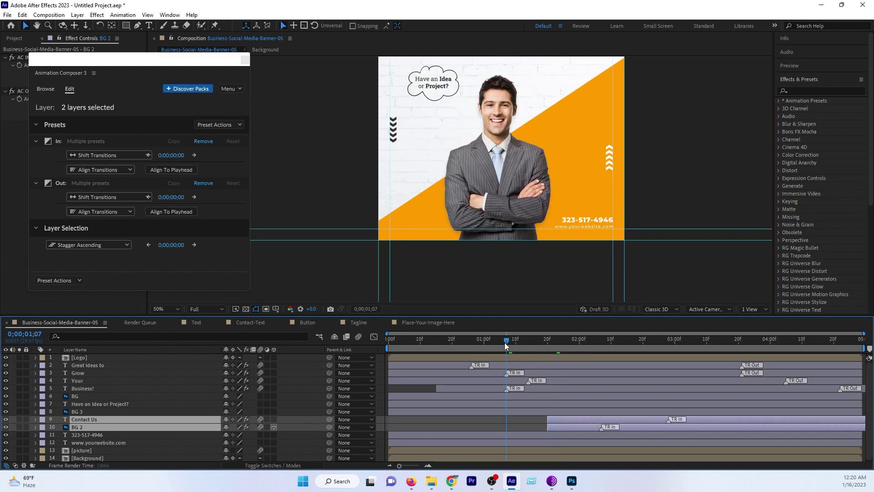
pyautogui.press('space')
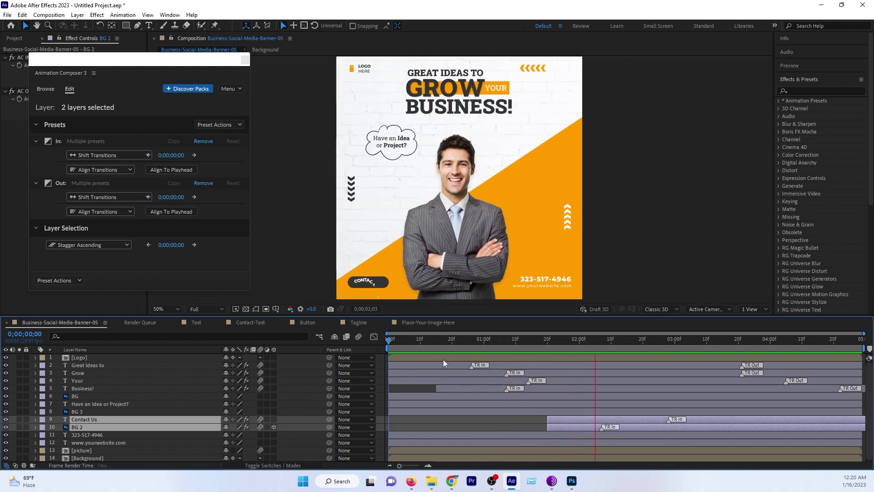
pyautogui.press('space')
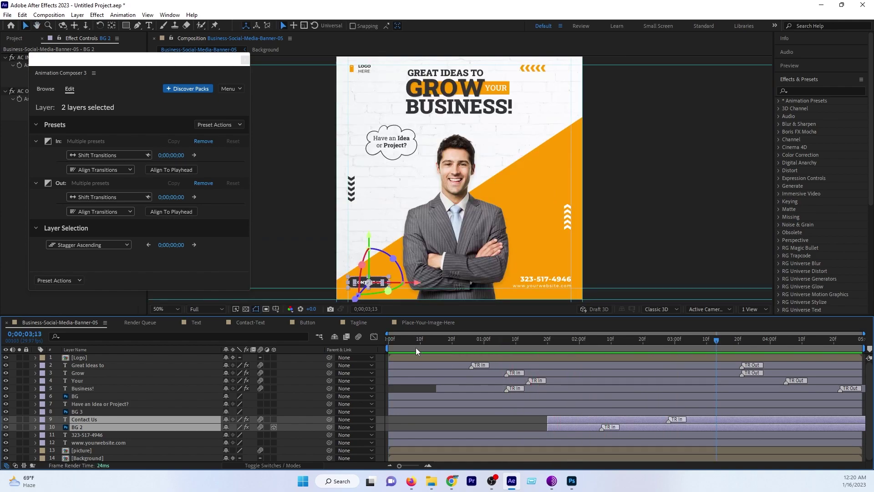
# Give the phone number and website text layers Position & Scale in and out animations
pyautogui.click(540, 279)
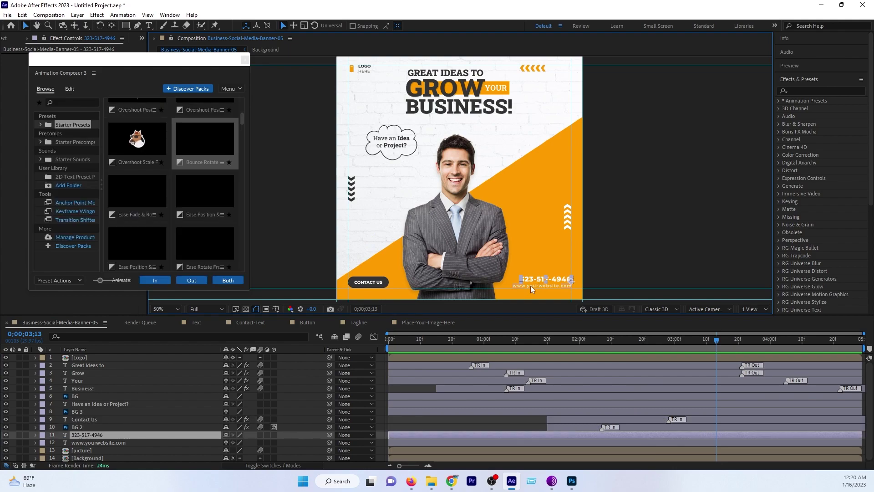
pyautogui.keyDown('shift'); pyautogui.click(119, 444); pyautogui.keyUp('shift')
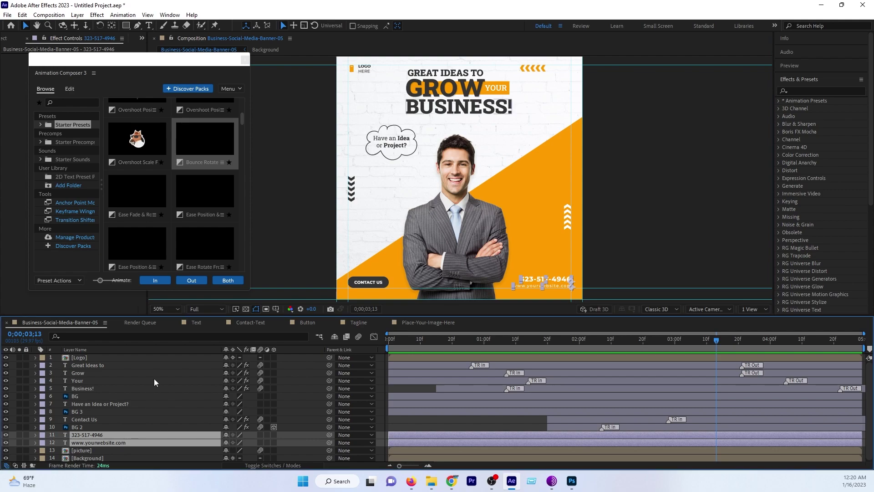
pyautogui.click(171, 185)
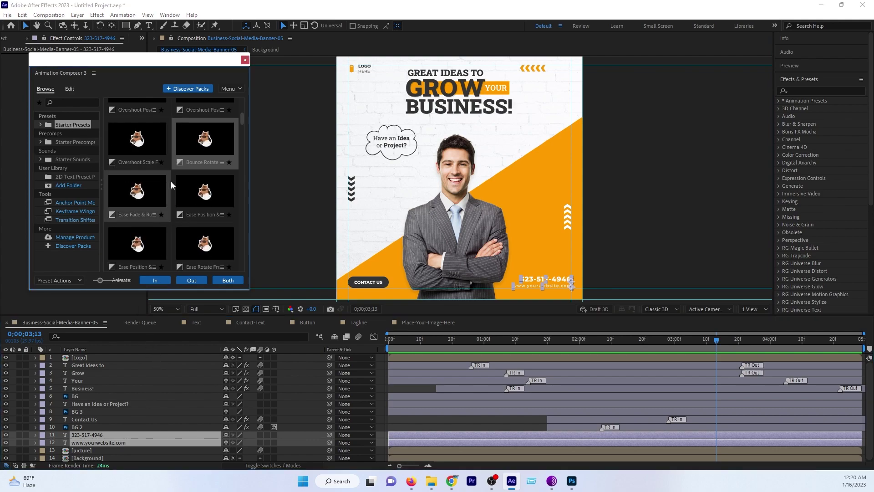
pyautogui.scroll(-5, 171, 182)
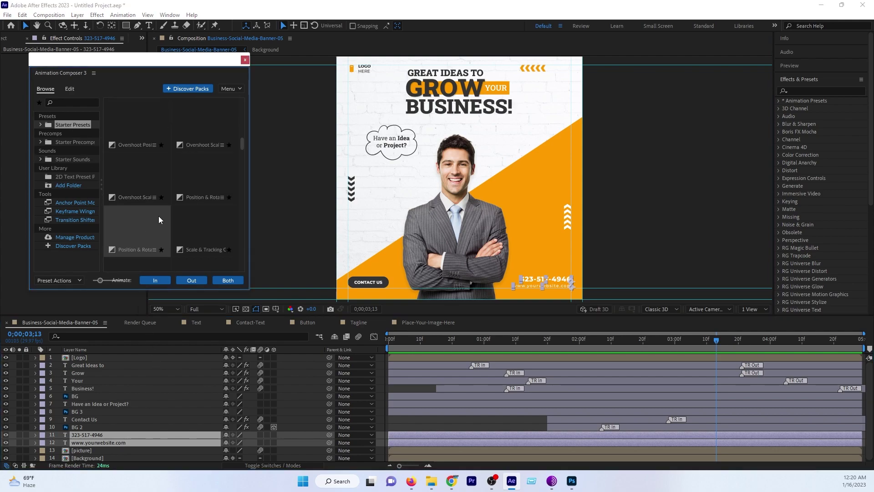
pyautogui.scroll(-3, 158, 215)
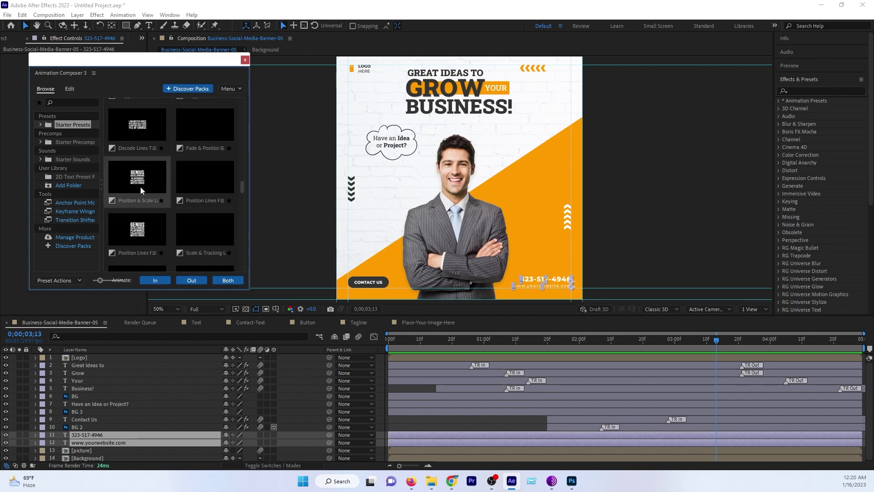
pyautogui.click(129, 199)
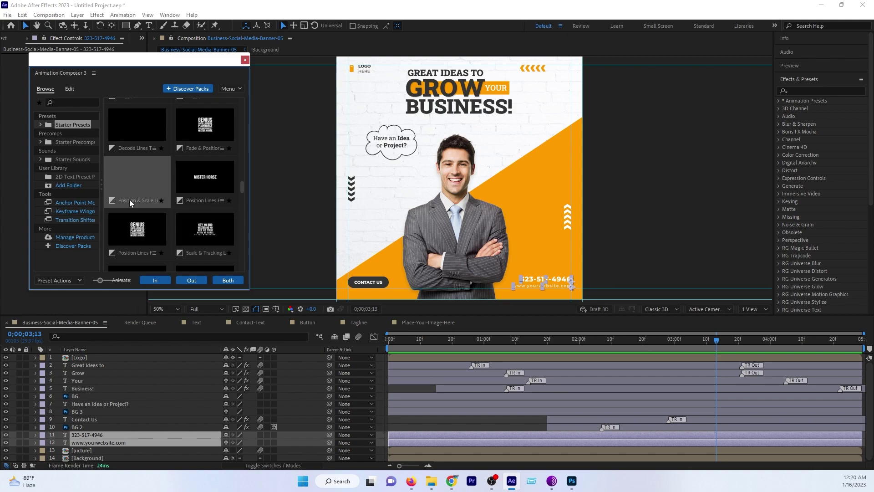
pyautogui.click(218, 282)
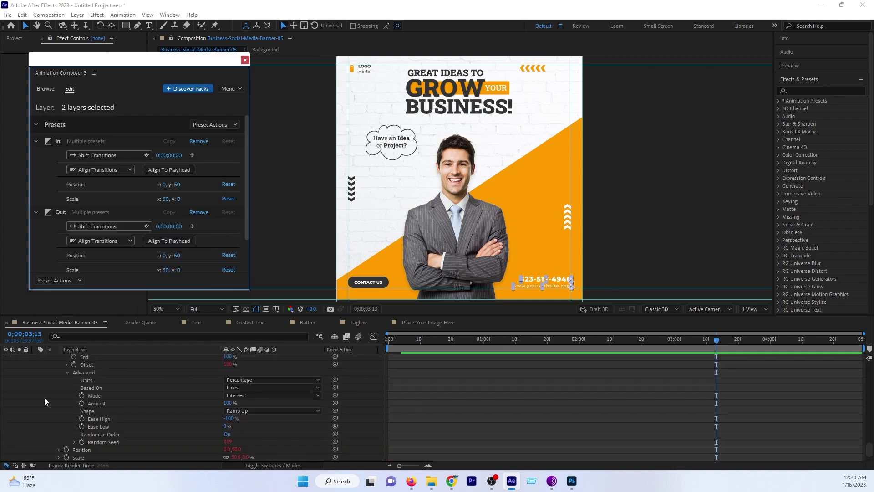
pyautogui.scroll(-5, 45, 397)
pyautogui.scroll(1, 38, 418)
pyautogui.click(35, 419)
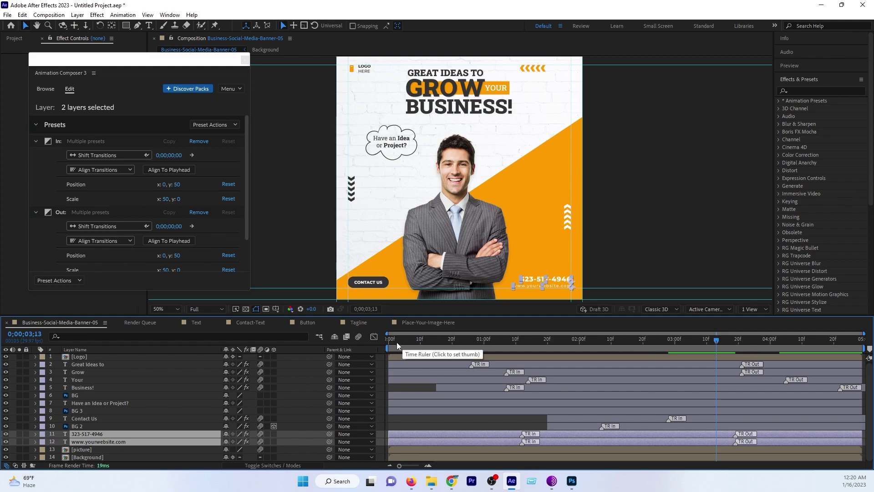
# Preview the banner to 0;00;01;24 and drag the phone and website layers later
pyautogui.click(394, 343)
pyautogui.press('space')
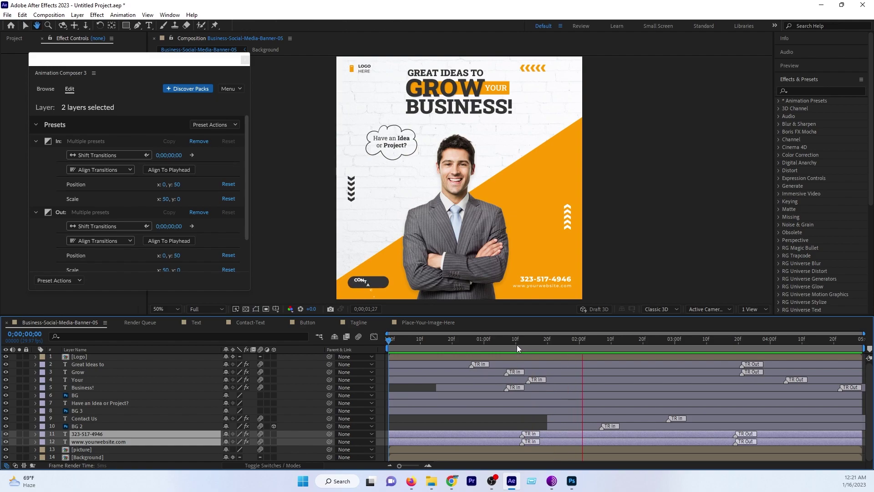
pyautogui.click(561, 343)
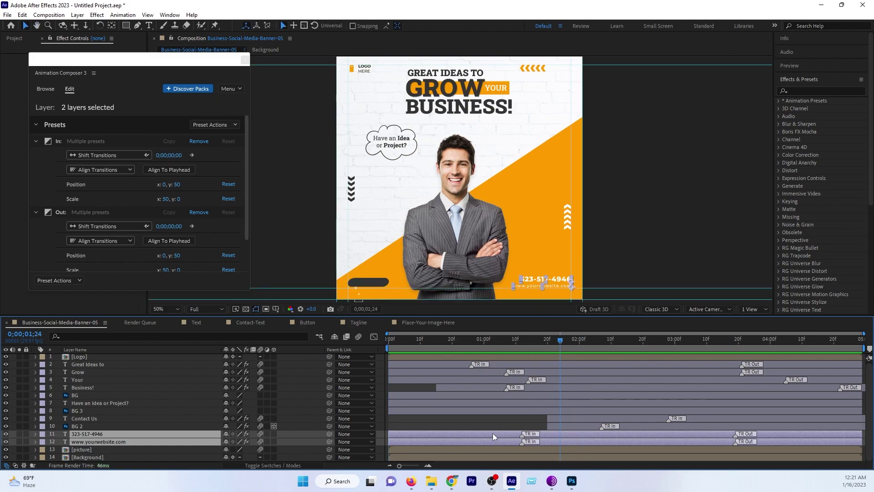
pyautogui.moveTo(492, 433)
pyautogui.mouseDown()
pyautogui.moveTo(625, 429)
pyautogui.moveTo(587, 433)
pyautogui.mouseUp()
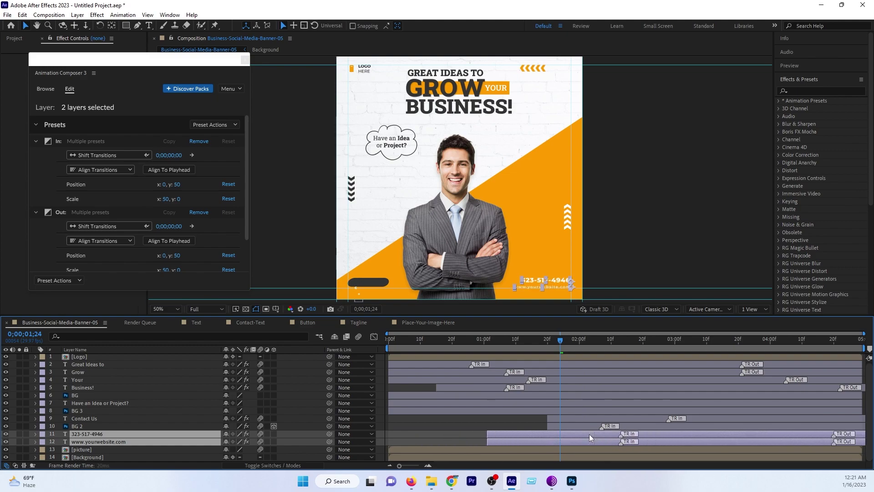
# Replay from 0;00;01;09 and nudge the contact text layers until they follow Contact Us
pyautogui.click(512, 339)
pyautogui.press('space')
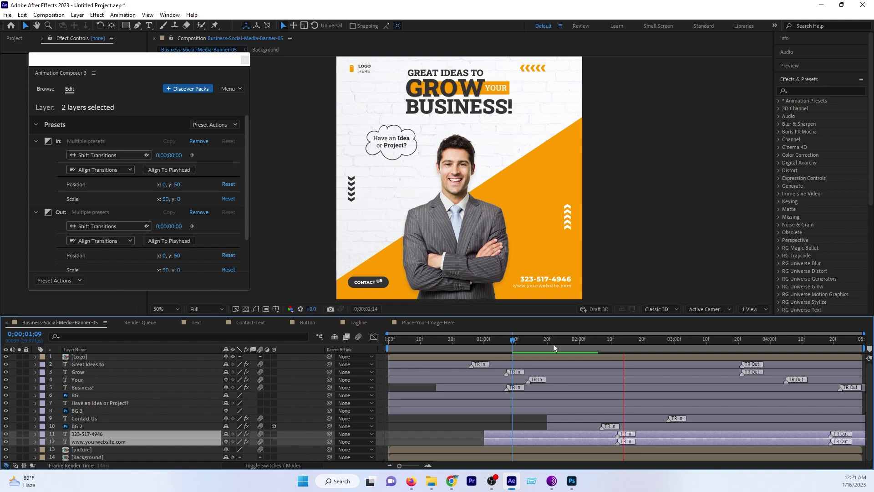
pyautogui.press('space')
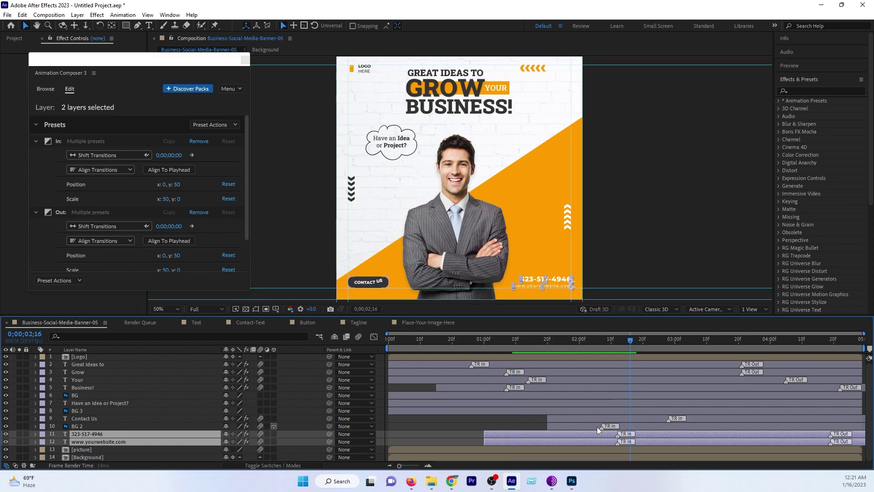
pyautogui.moveTo(599, 433)
pyautogui.mouseDown()
pyautogui.moveTo(629, 437)
pyautogui.moveTo(574, 410)
pyautogui.mouseUp()
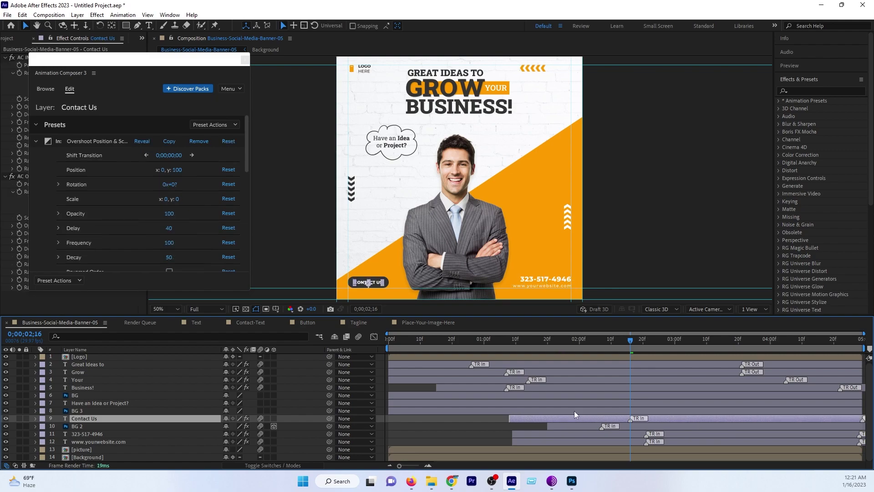
pyautogui.click(554, 341)
pyautogui.press('space')
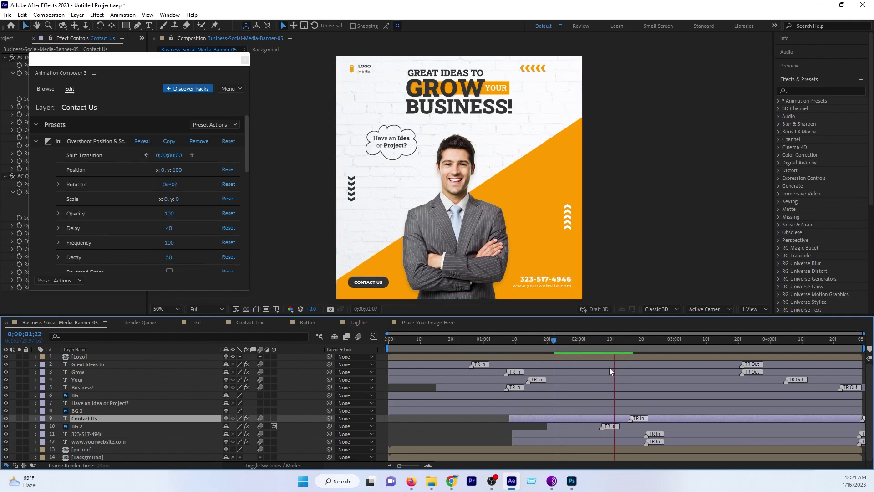
pyautogui.click(528, 345)
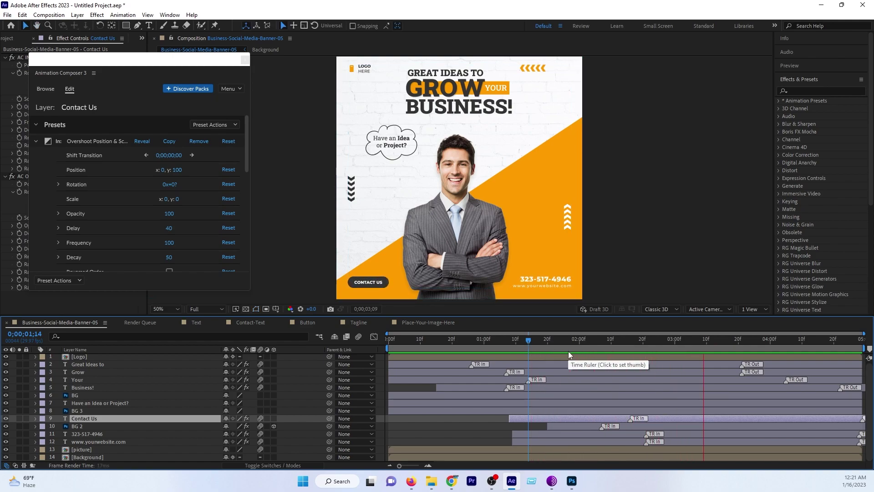
pyautogui.press('space')
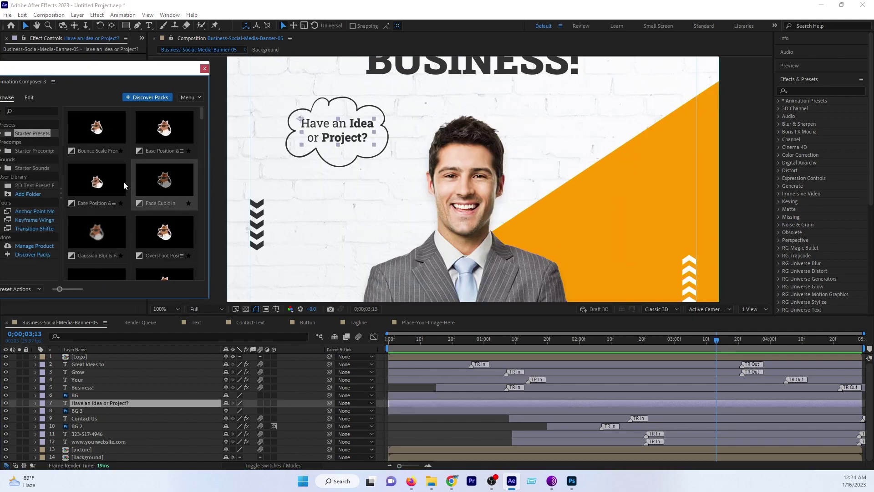
# Apply the Scale Characters Randomly preset to the Have an Idea or Project? tagline
pyautogui.scroll(-3, 108, 195)
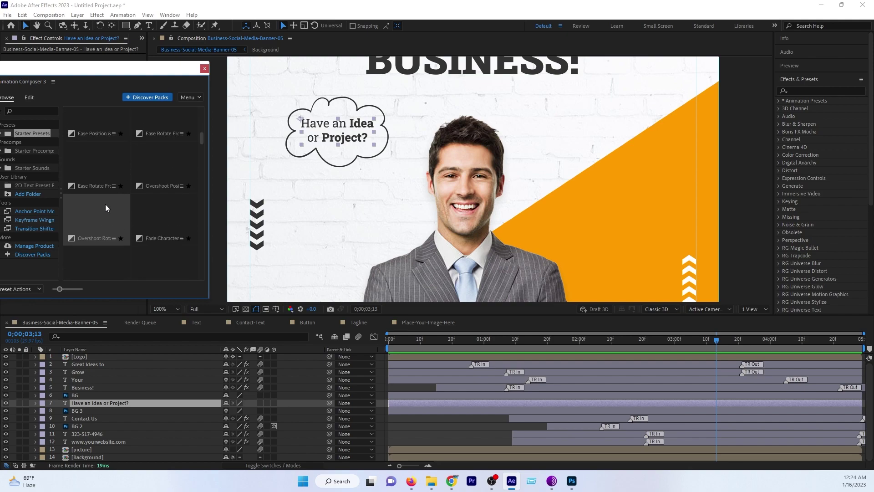
pyautogui.scroll(-3, 108, 211)
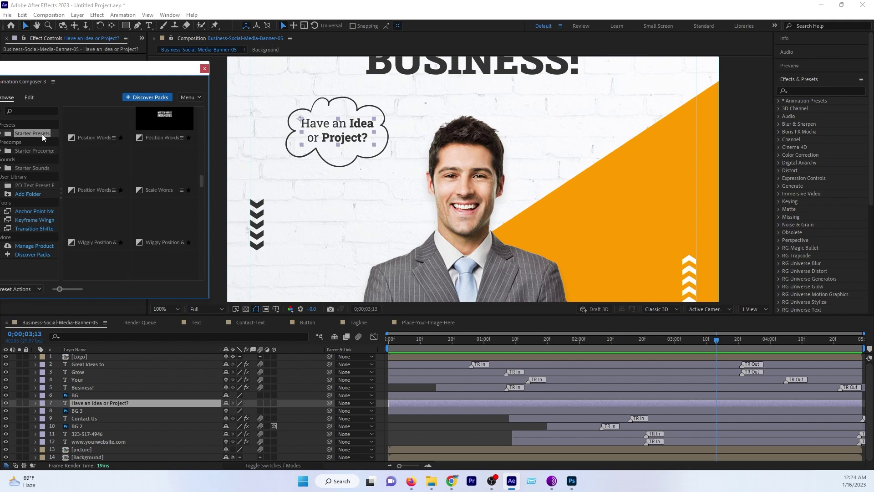
pyautogui.scroll(2, 108, 182)
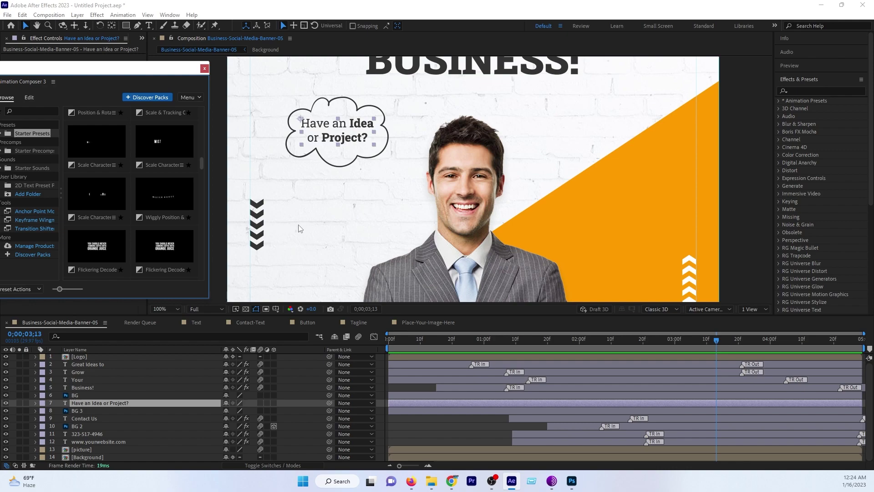
pyautogui.click(87, 218)
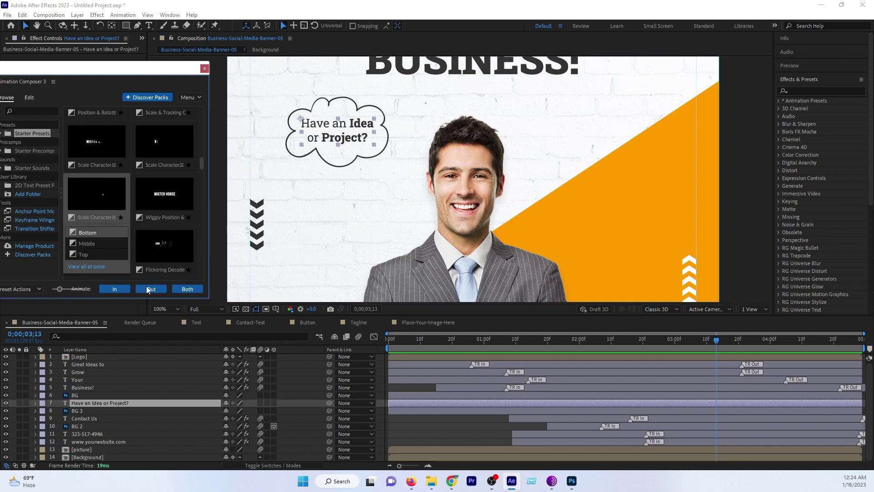
pyautogui.click(183, 288)
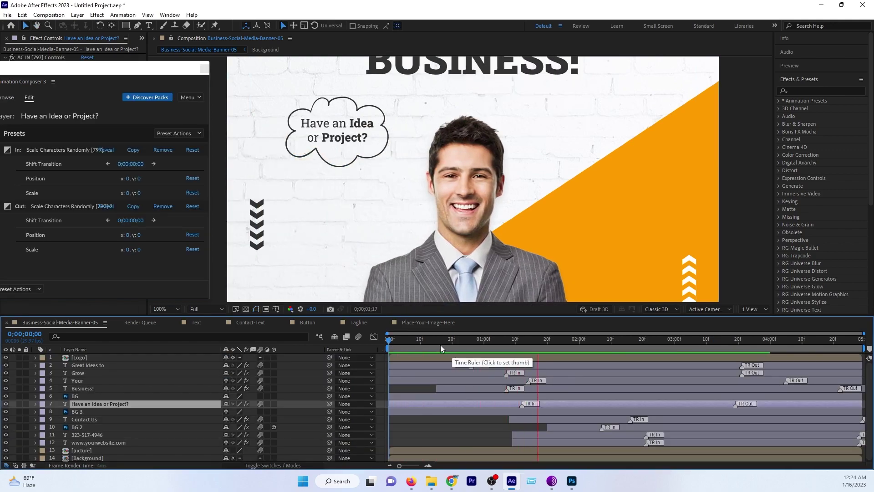
# Scrub the tagline animation from 0;00;00;13 to 0;00;01;04, then select the cloud shape
pyautogui.click(430, 341)
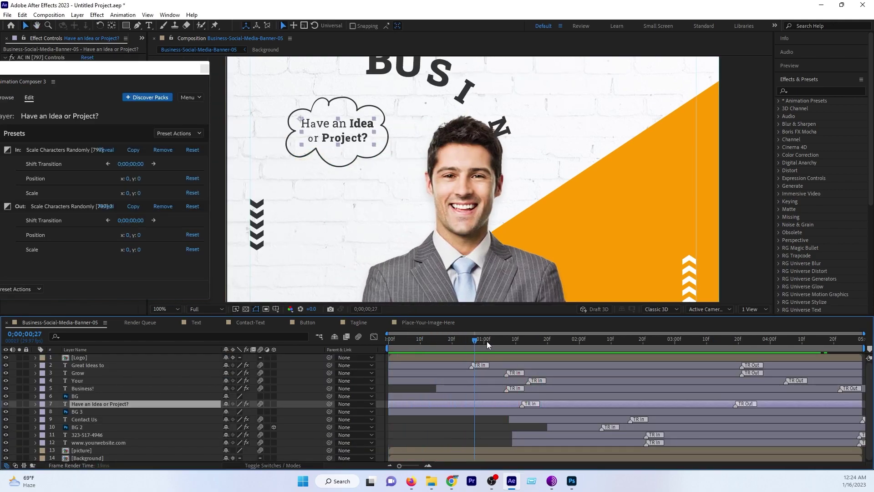
pyautogui.moveTo(448, 340); pyautogui.dragTo(497, 340)
pyautogui.click(358, 156)
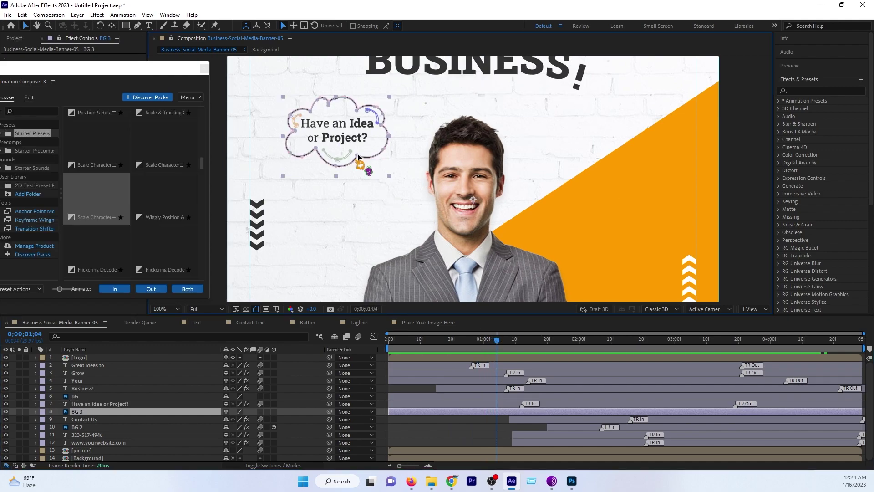
pyautogui.click(34, 412)
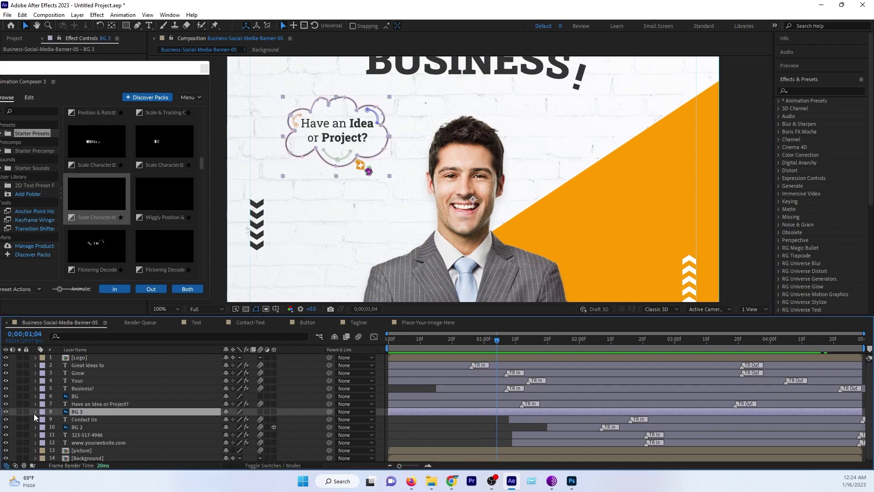
pyautogui.click(35, 413)
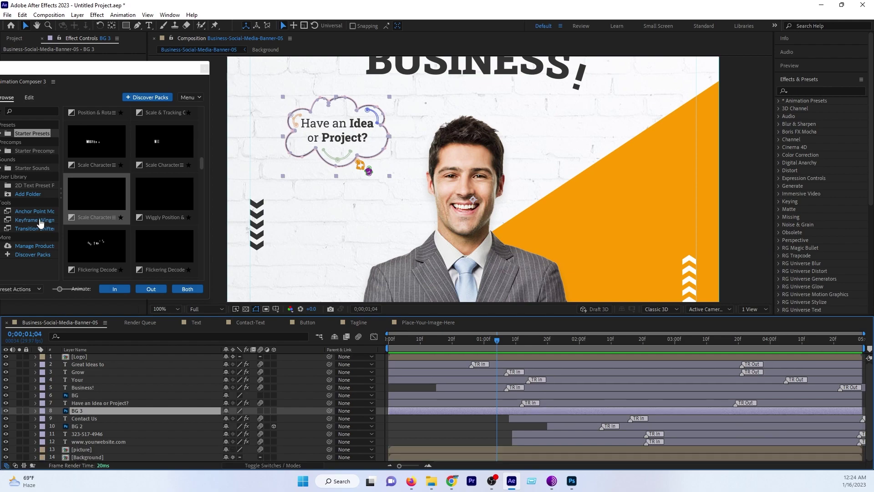
pyautogui.click(32, 137)
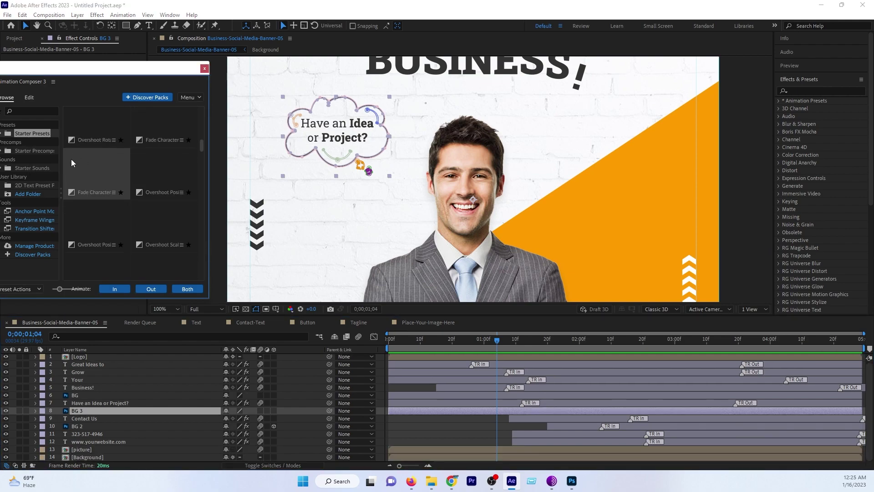
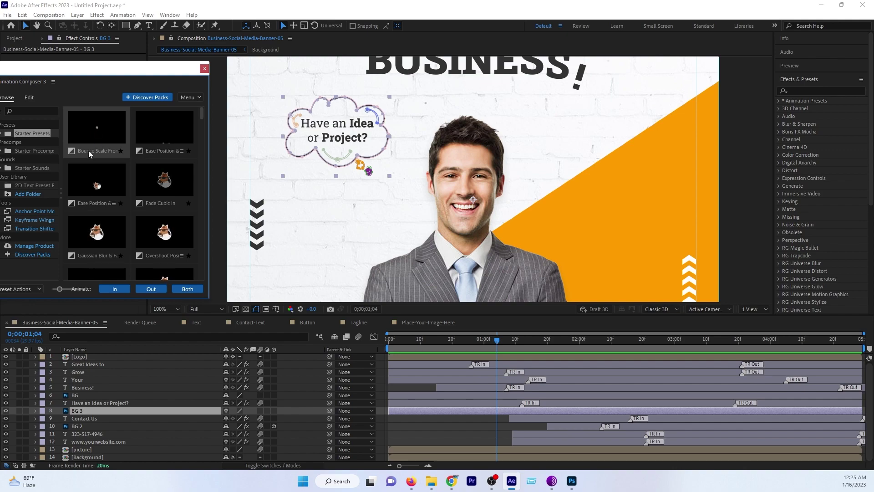
# Apply the Bounce Scale preset as both in and out animation to BG 3 and preview it
pyautogui.click(88, 150)
pyautogui.click(186, 288)
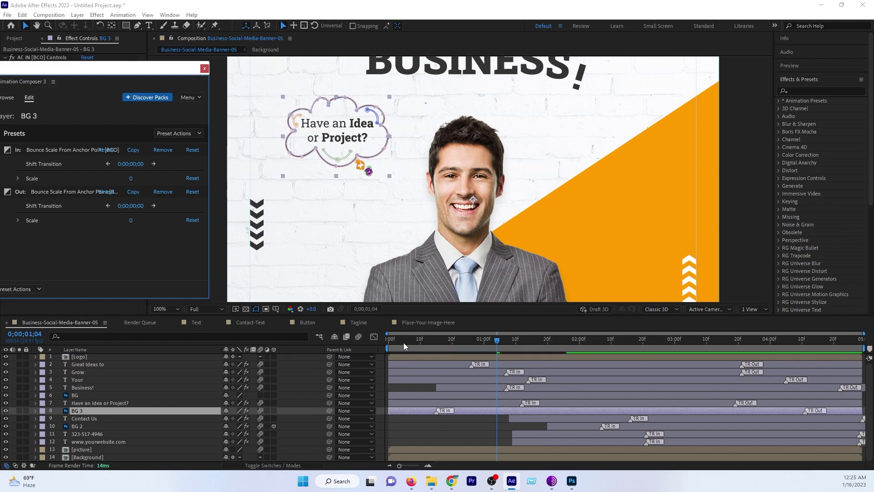
pyautogui.press('space')
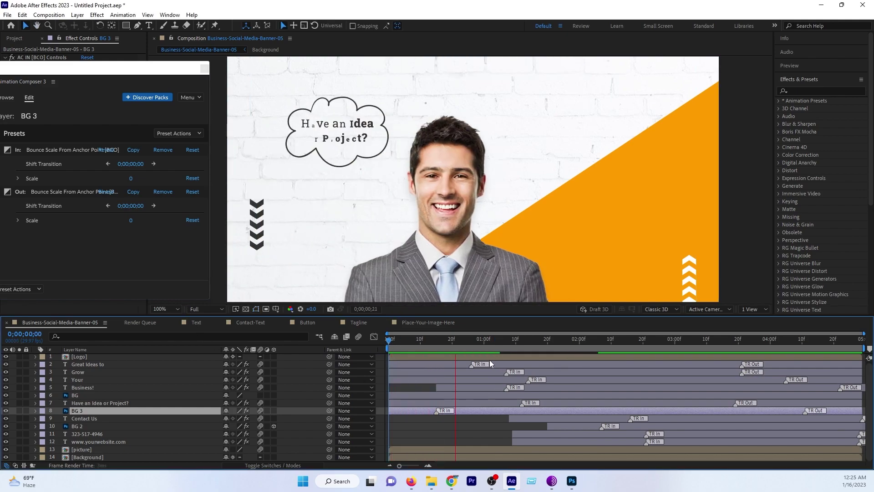
pyautogui.press('space')
pyautogui.press('space')
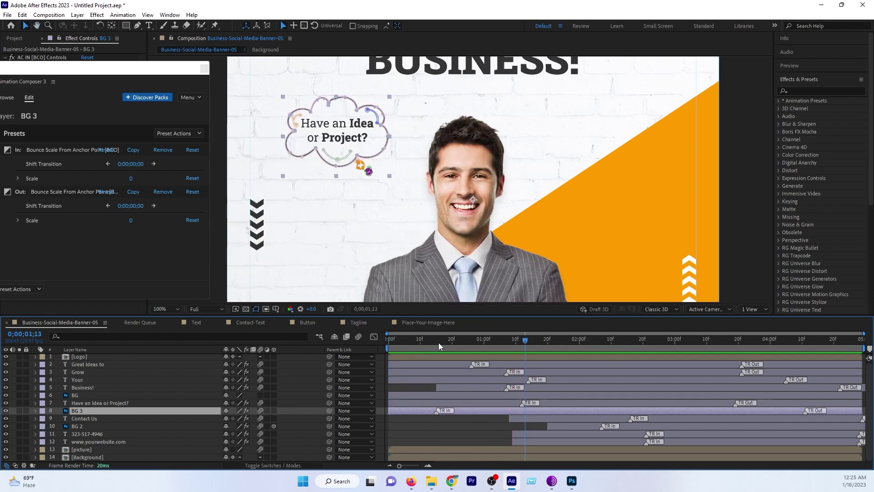
# Check the cloud's entrance and shift the BG 3 layer to start about one second later
pyautogui.moveTo(438, 345); pyautogui.dragTo(399, 352)
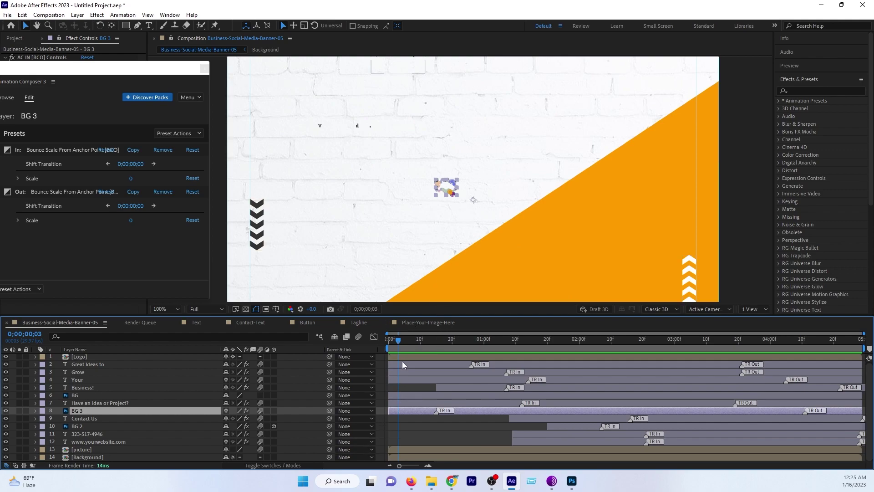
pyautogui.moveTo(405, 344); pyautogui.dragTo(491, 347)
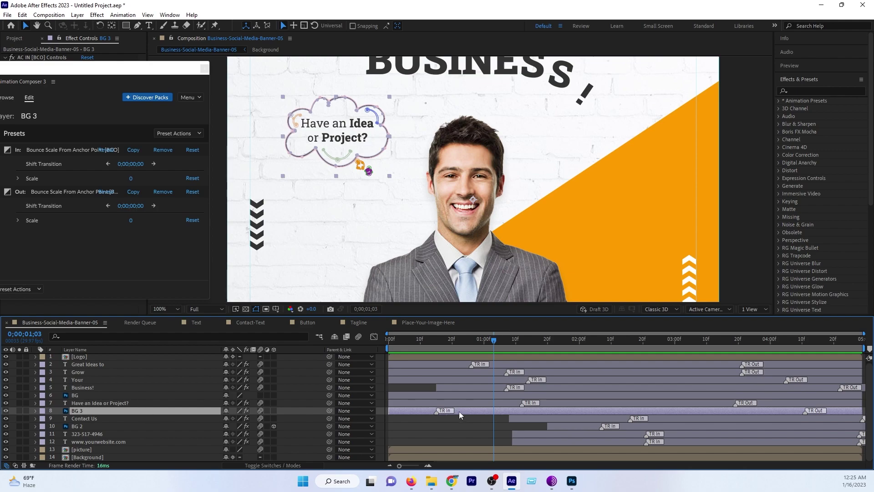
pyautogui.moveTo(459, 411); pyautogui.dragTo(602, 411)
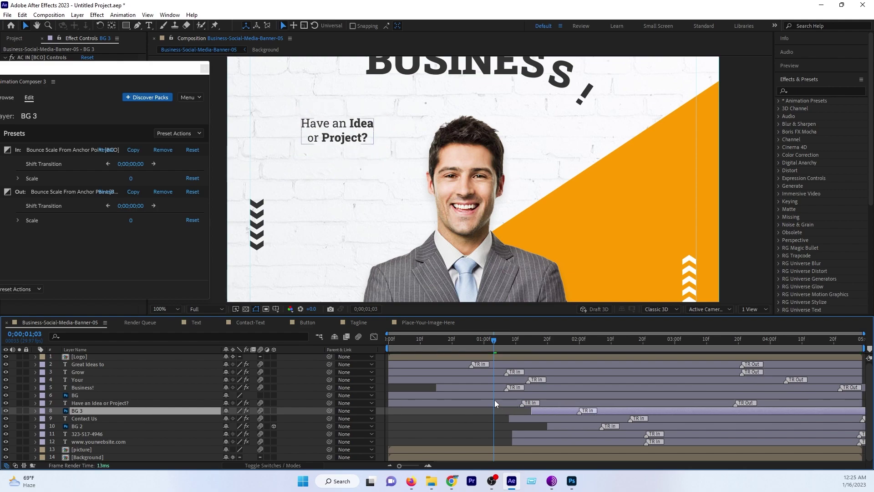
# Move the 'Have an Idea or Project?' text and BG 3 bars to start near 0;00;00;21
pyautogui.click(123, 403)
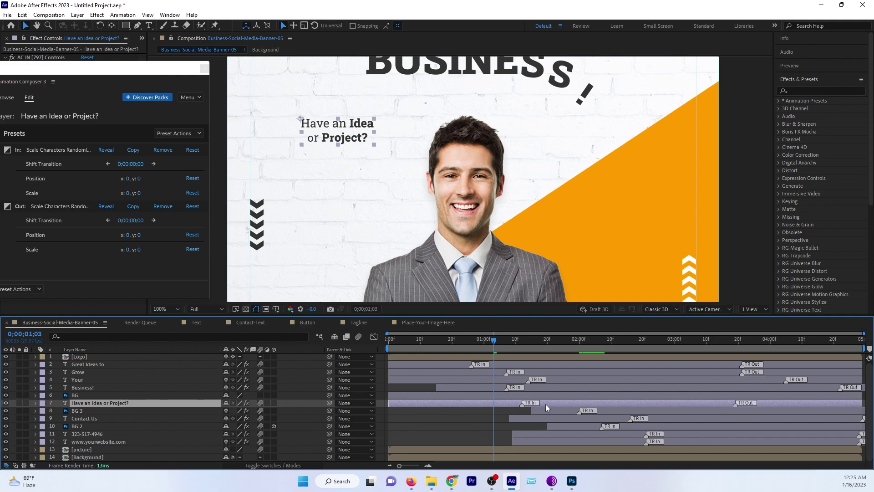
pyautogui.moveTo(487, 404); pyautogui.dragTo(628, 404)
pyautogui.moveTo(511, 343); pyautogui.dragTo(501, 358)
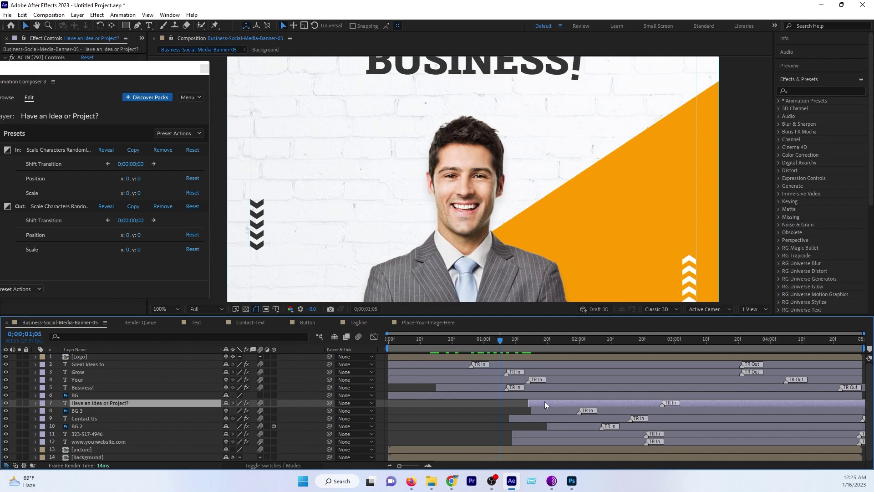
pyautogui.moveTo(545, 405); pyautogui.dragTo(470, 406)
pyautogui.click(457, 343)
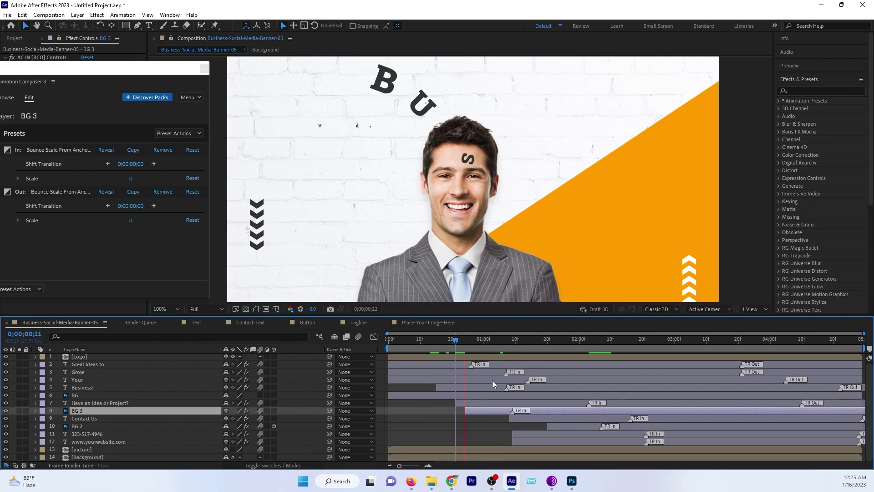
# Preview the intro animation from the beginning, then select the Background layer
pyautogui.press('space')
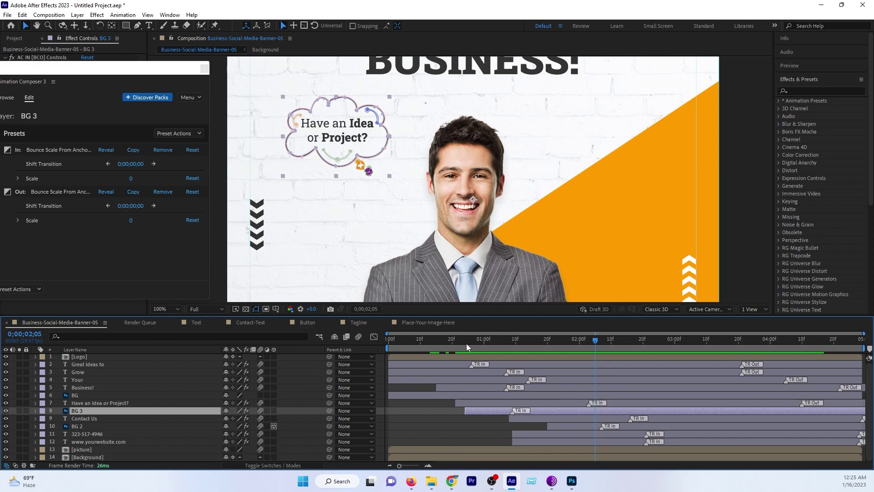
pyautogui.press('space')
pyautogui.press('space')
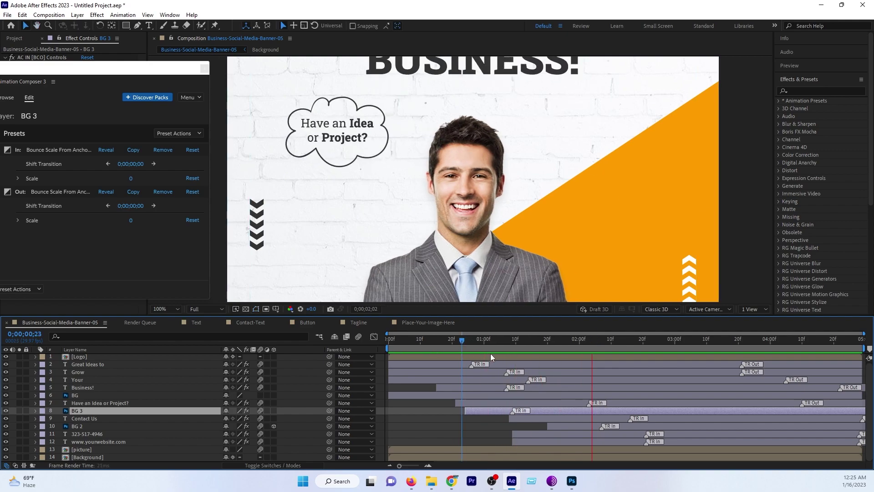
pyautogui.press('space')
pyautogui.press(',')
pyautogui.press(',')
pyautogui.click(394, 342)
pyautogui.press('space')
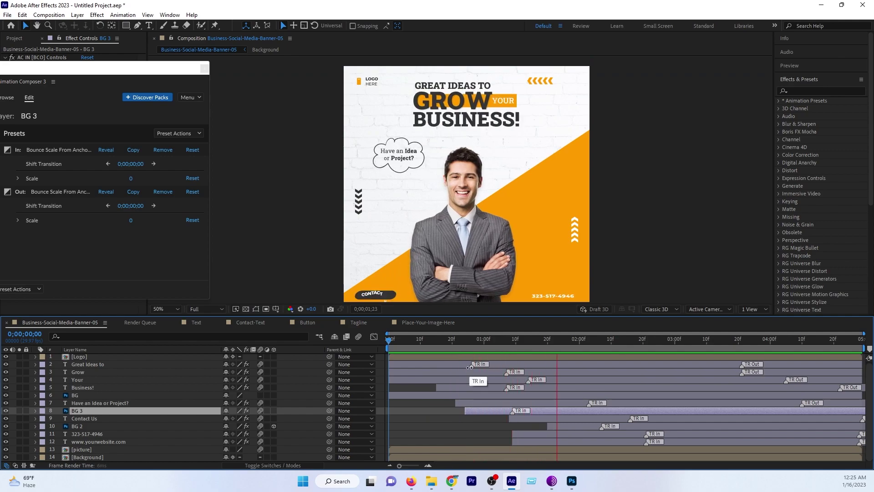
pyautogui.press('space')
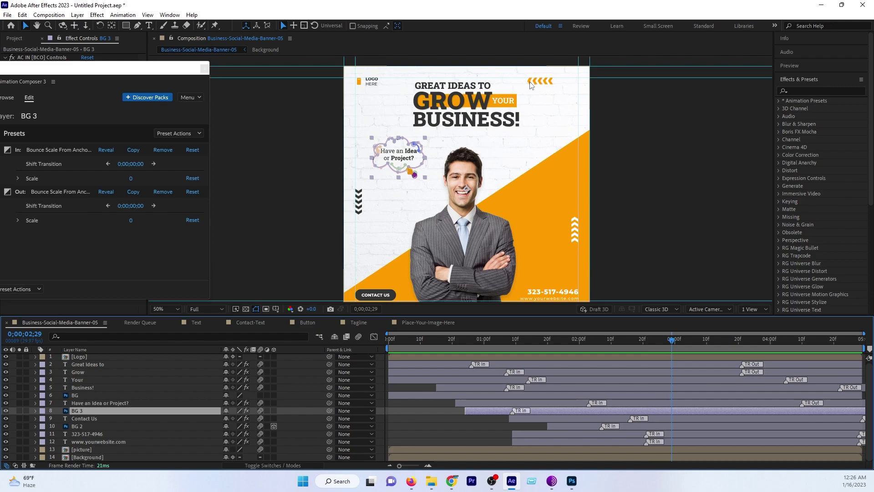
pyautogui.scroll(2, 529, 85)
pyautogui.click(518, 215)
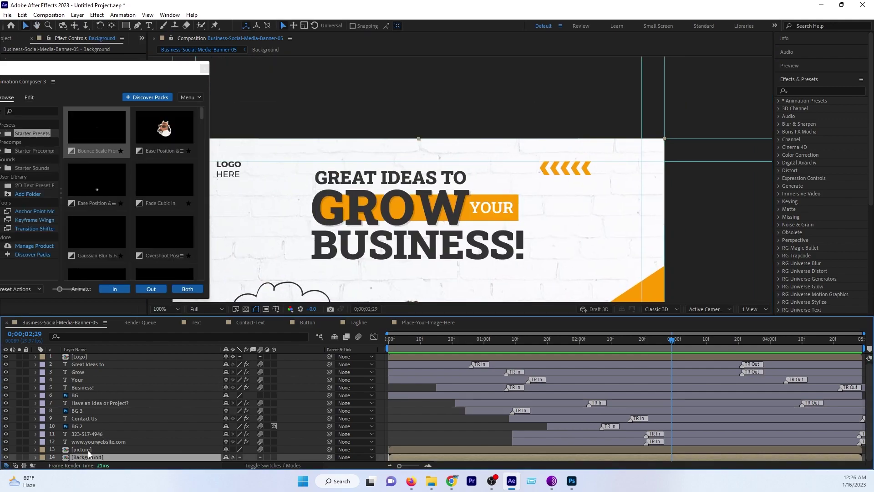
# Open the Background precomp and inspect the Arrows-01, Arrows-02 and Arrows-03 layers
pyautogui.doubleClick(100, 456)
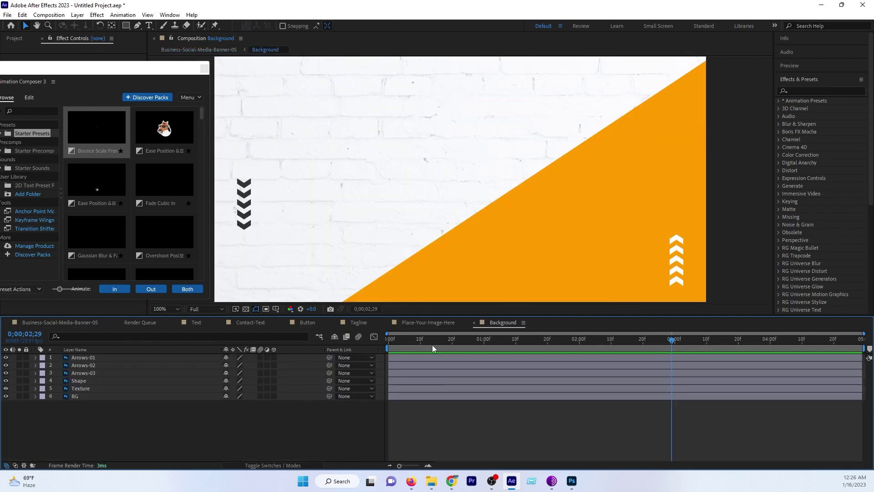
pyautogui.moveTo(421, 346); pyautogui.dragTo(446, 348)
pyautogui.scroll(-2, 418, 228)
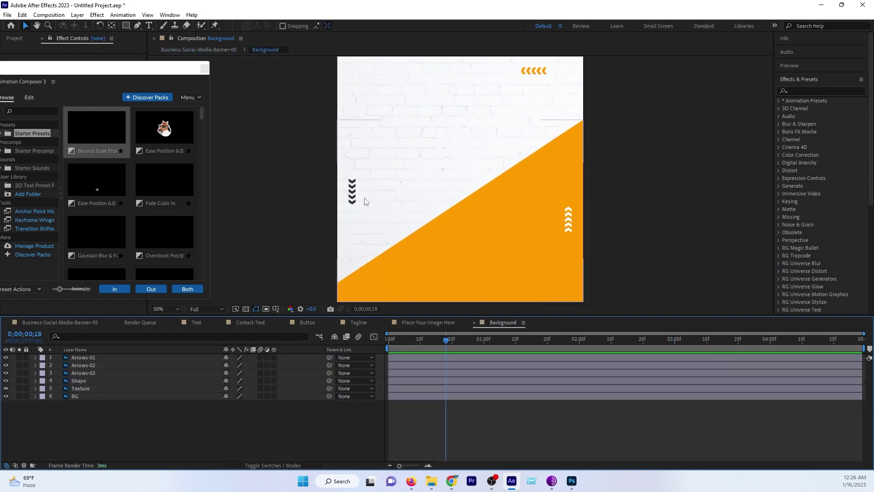
pyautogui.click(352, 191)
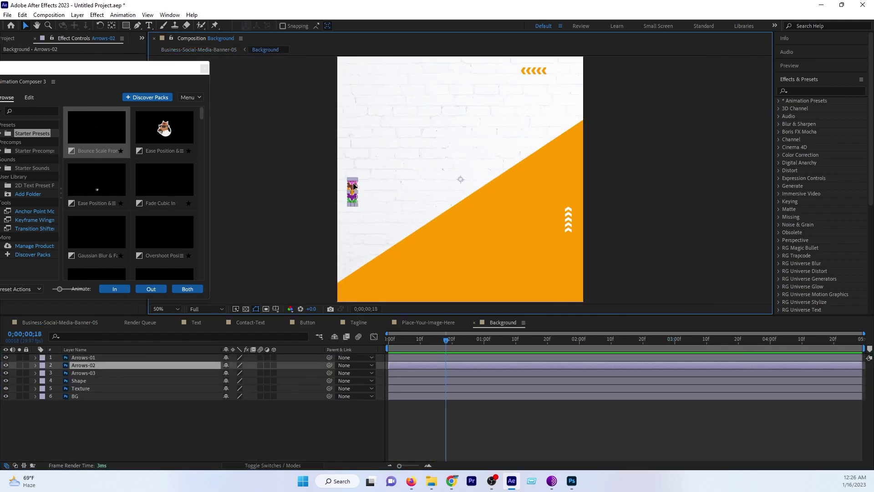
pyautogui.click(568, 226)
pyautogui.click(533, 71)
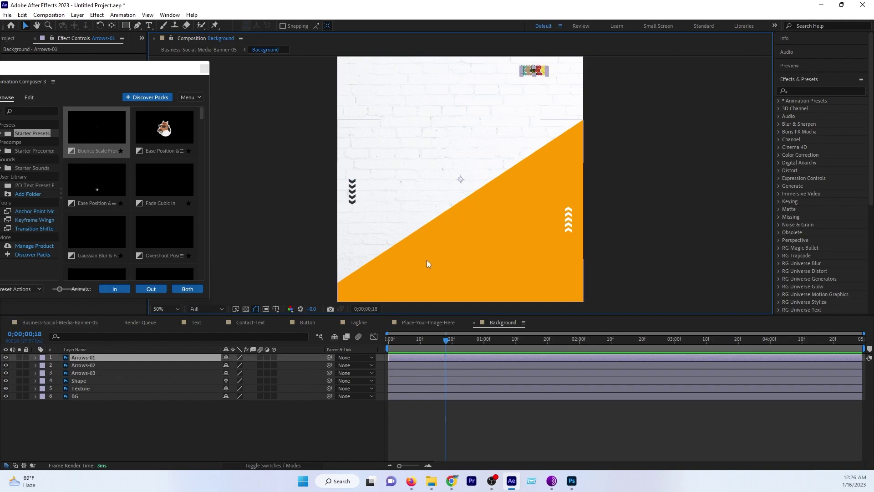
pyautogui.scroll(2, 419, 245)
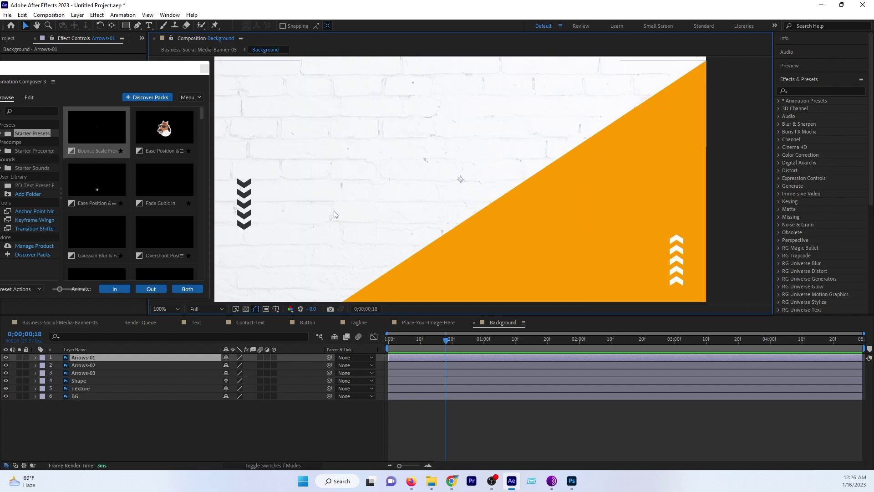
pyautogui.moveTo(333, 214); pyautogui.dragTo(407, 206)
pyautogui.press('v')
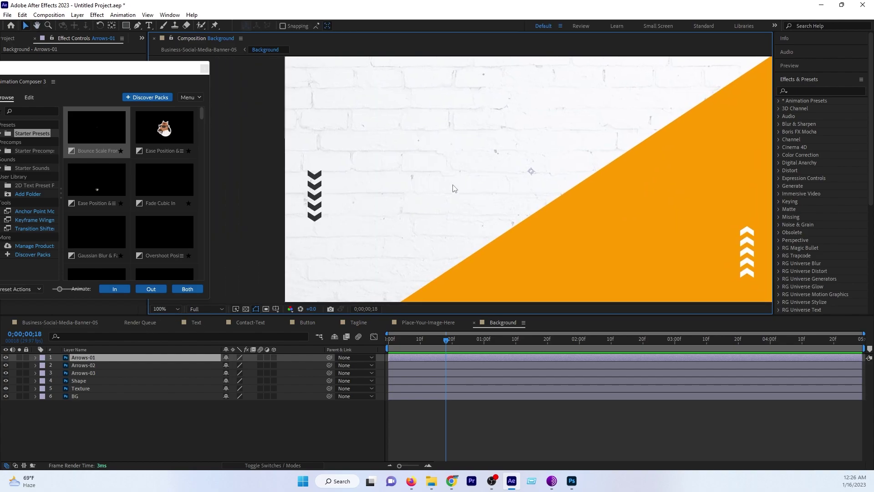
pyautogui.press(',')
# Delete Masks 1–4 on Arrows-02 so only Mask 5's single chevron remains
pyautogui.click(80, 369)
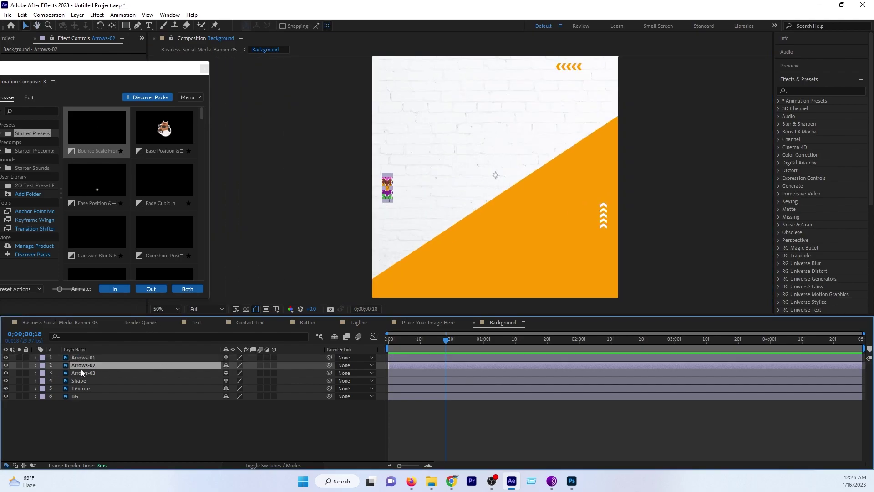
pyautogui.press('m')
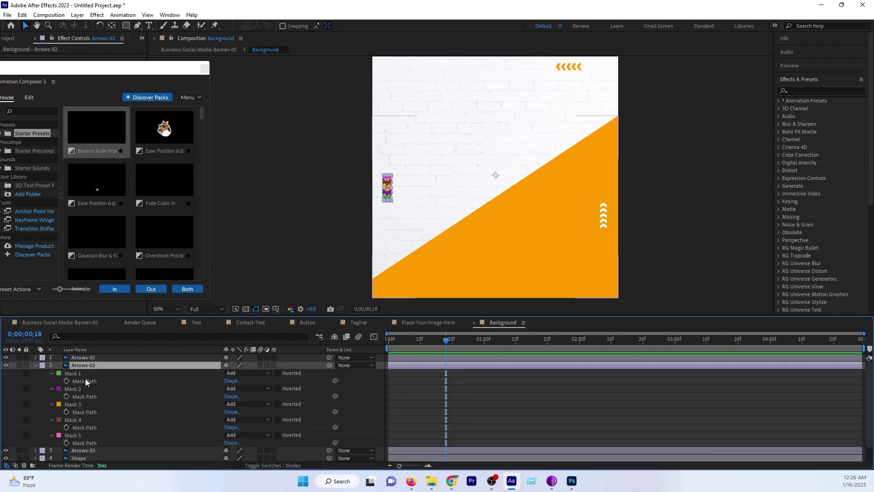
pyautogui.press('/')
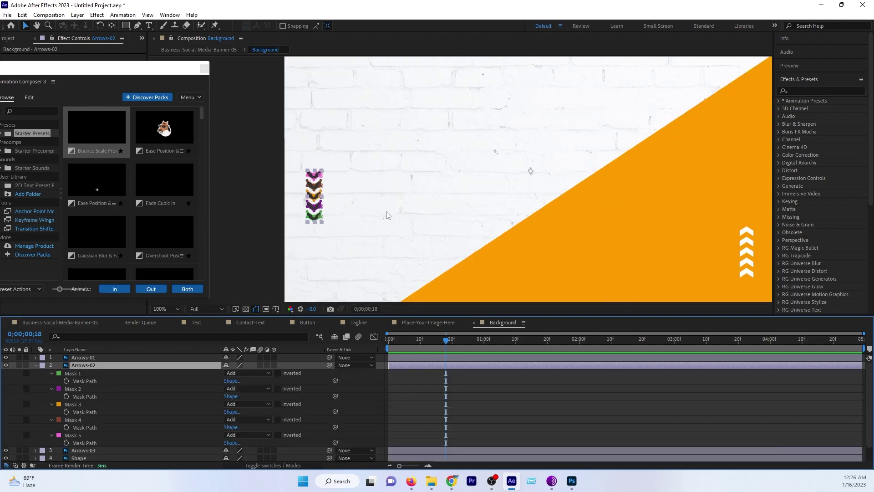
pyautogui.keyDown('alt'); pyautogui.scroll(1, 389, 214); pyautogui.keyUp('alt')
pyautogui.hscroll(-5, 456, 214)
pyautogui.scroll(-1, 551, 223)
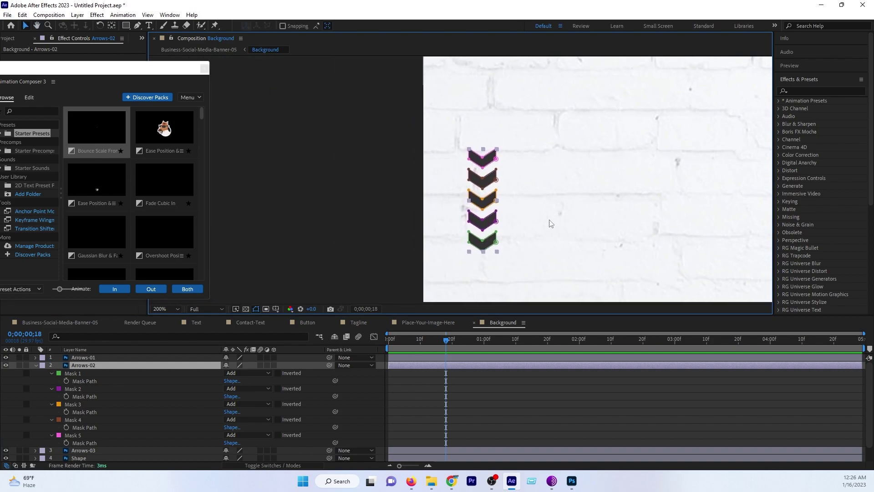
pyautogui.click(77, 381)
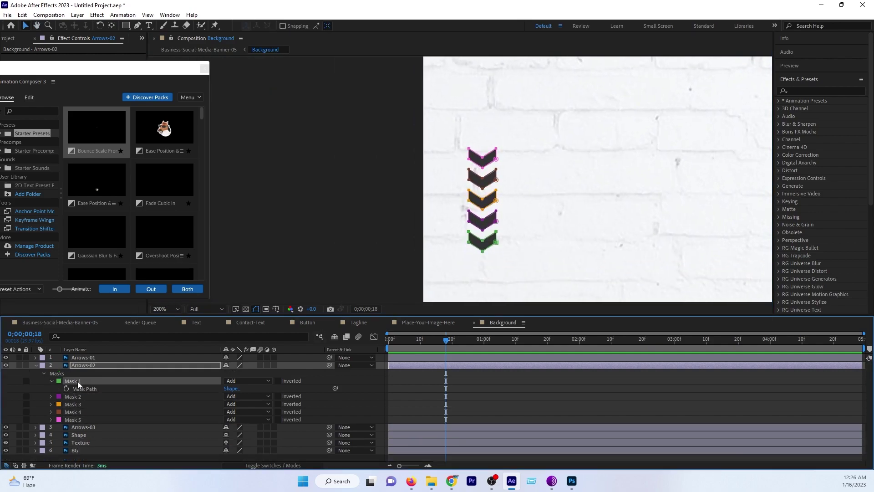
pyautogui.keyDown('shift'); pyautogui.click(77, 409); pyautogui.keyUp('shift')
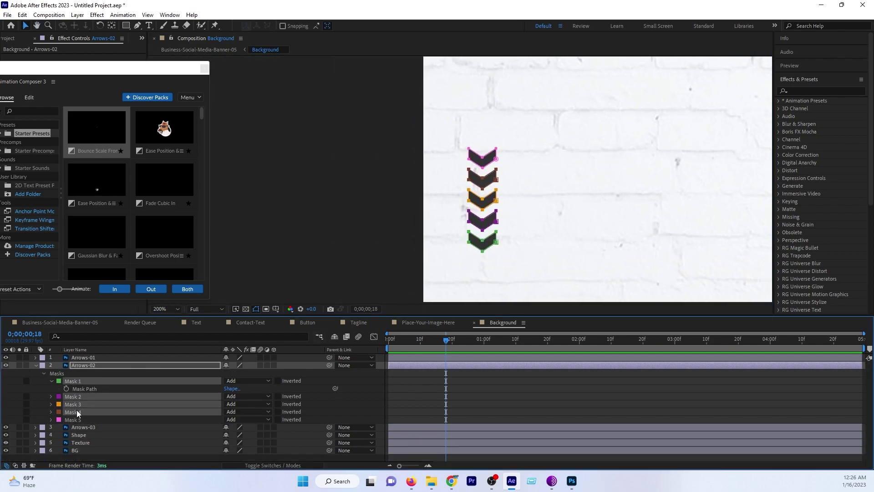
pyautogui.press('Delete')
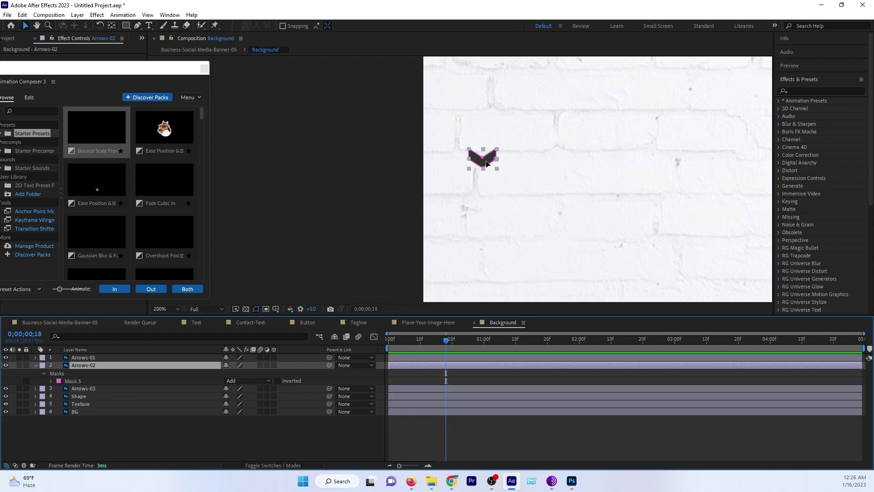
# Collapse Arrows-02 and reveal its Opacity at the start of the composition
pyautogui.click(36, 367)
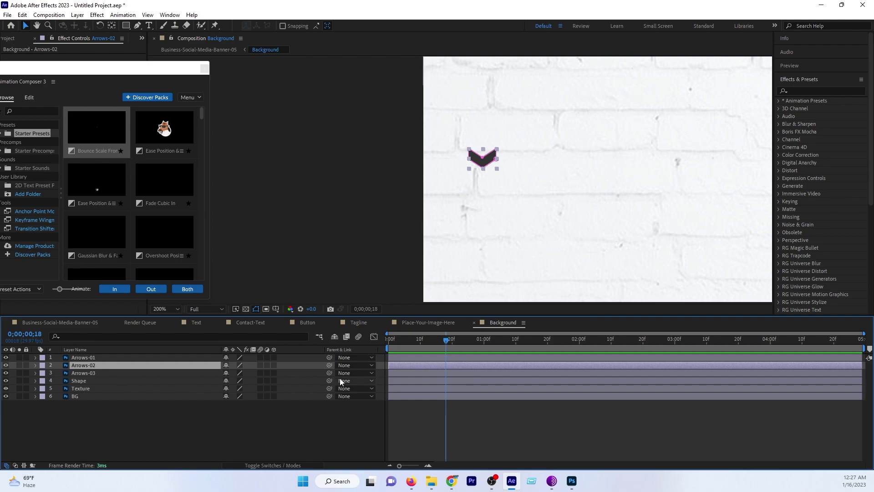
pyautogui.press('Home')
pyautogui.press('t')
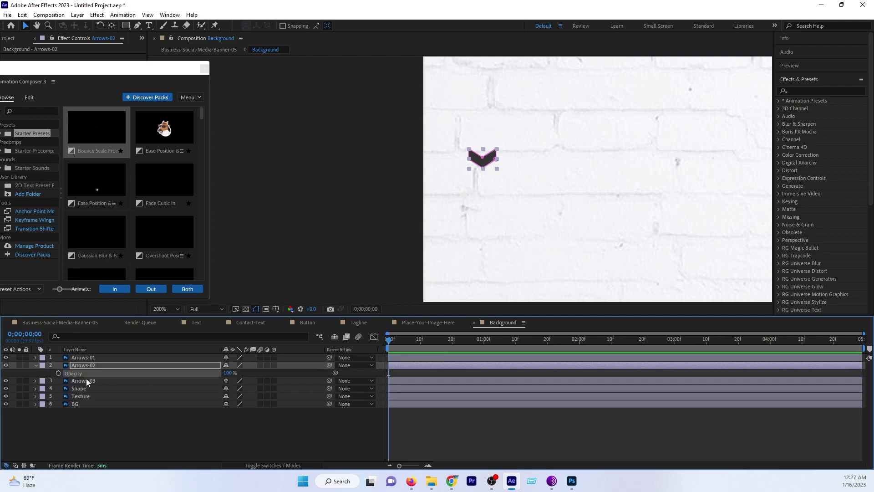
# Keyframe Arrows-02 Opacity at 0% on frame 0 and 100% on frame 11
pyautogui.moveTo(226, 374); pyautogui.dragTo(66, 381)
pyautogui.moveTo(389, 340); pyautogui.dragTo(419, 342)
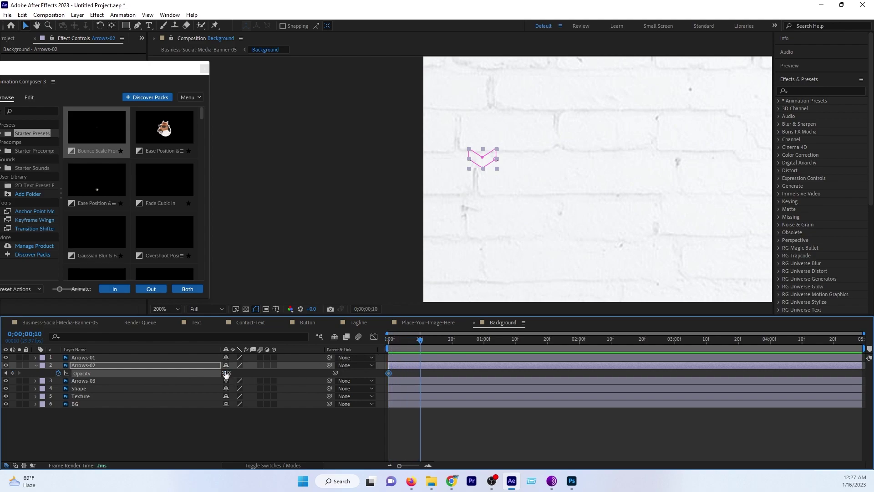
pyautogui.moveTo(226, 374); pyautogui.dragTo(310, 372)
pyautogui.moveTo(404, 337)
pyautogui.mouseDown()
pyautogui.moveTo(420, 356)
pyautogui.moveTo(452, 359)
pyautogui.mouseUp()
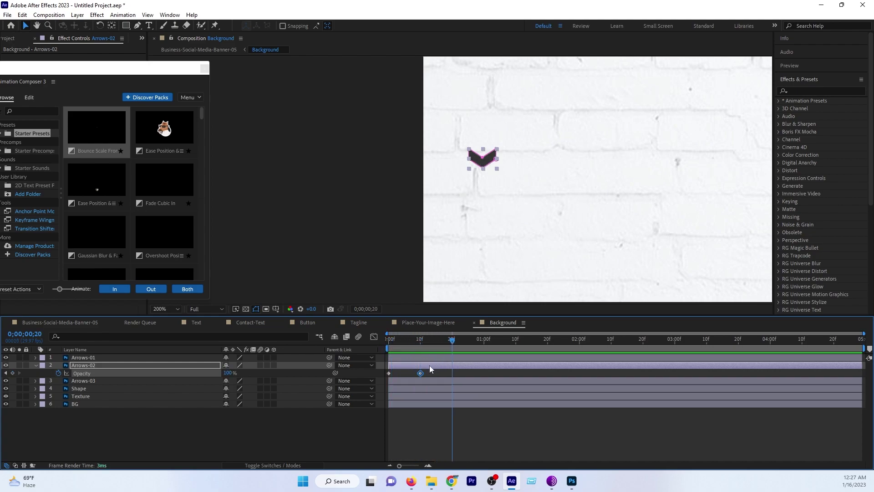
pyautogui.moveTo(420, 374); pyautogui.dragTo(424, 375)
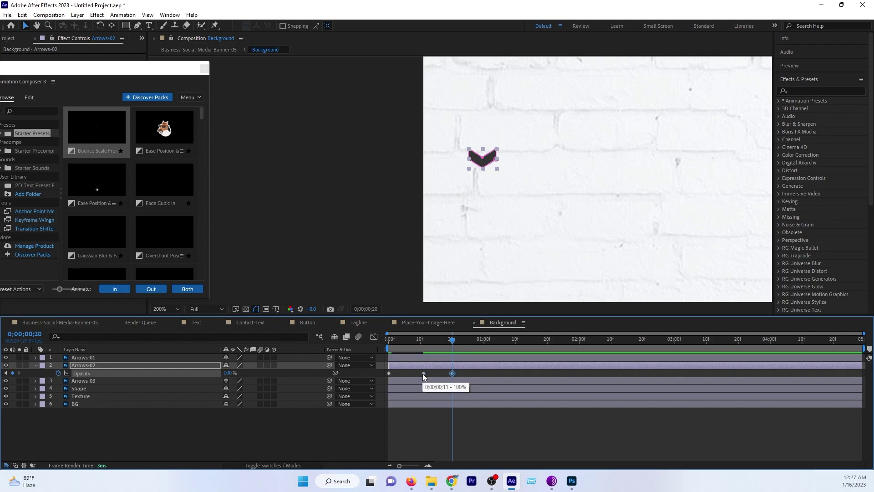
# Set Opacity back to 0% at 29f and Easy Ease all four keyframes
pyautogui.moveTo(422, 373); pyautogui.dragTo(480, 351)
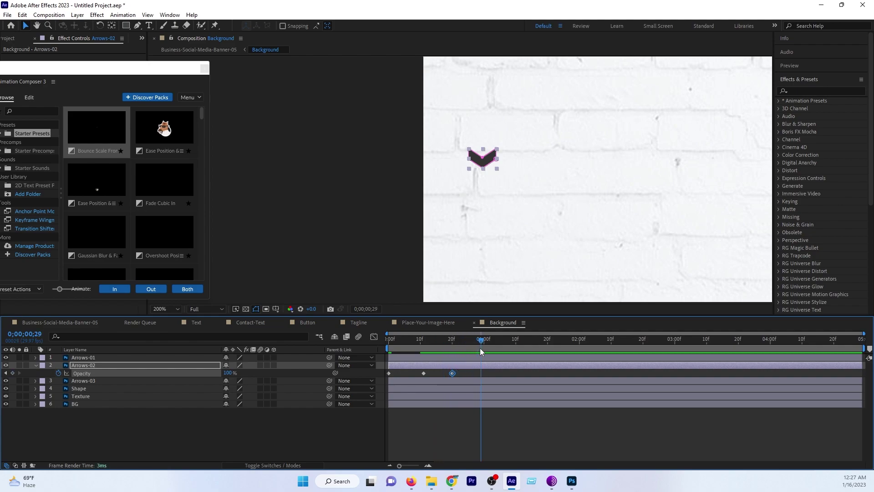
pyautogui.click(235, 374)
pyautogui.write('0')
pyautogui.press('Return')
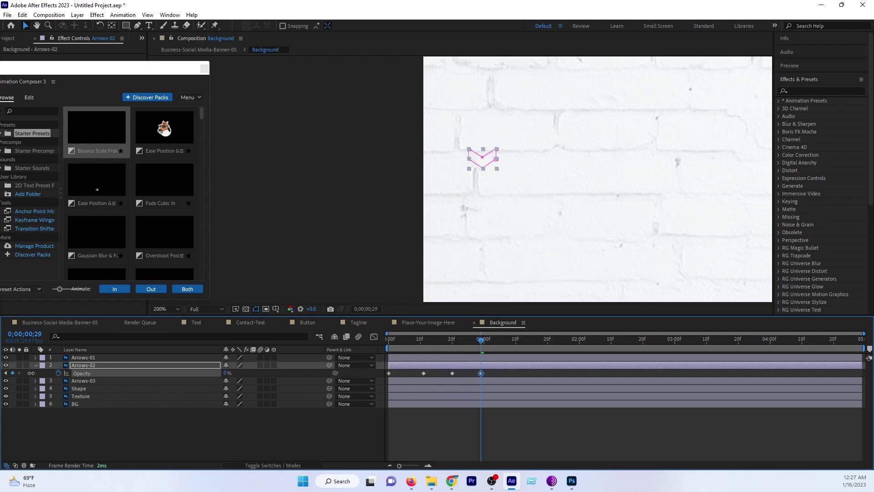
pyautogui.moveTo(488, 371); pyautogui.dragTo(386, 378)
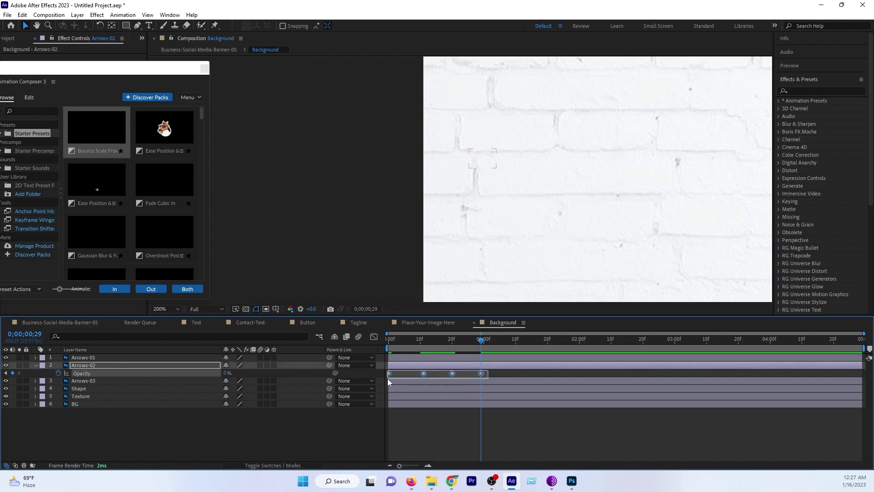
pyautogui.press('F9')
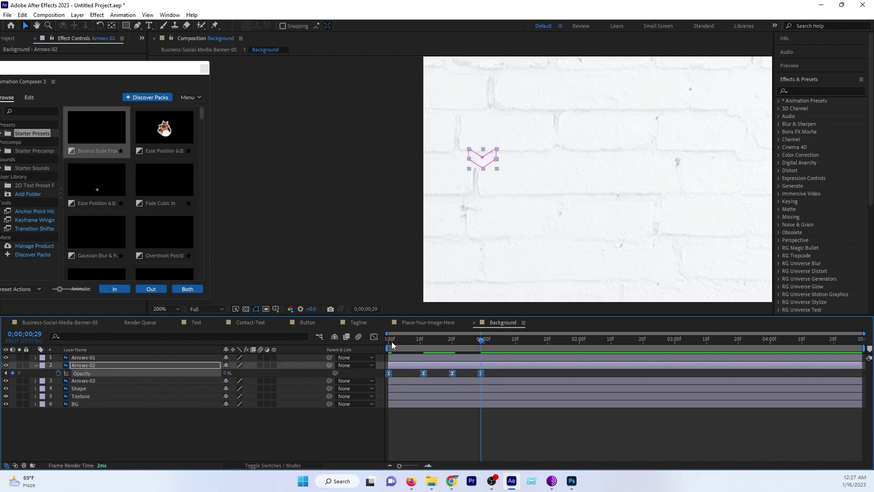
# Preview the chevron fade from the start and reselect the Arrows-02 layer
pyautogui.click(389, 341)
pyautogui.press('space')
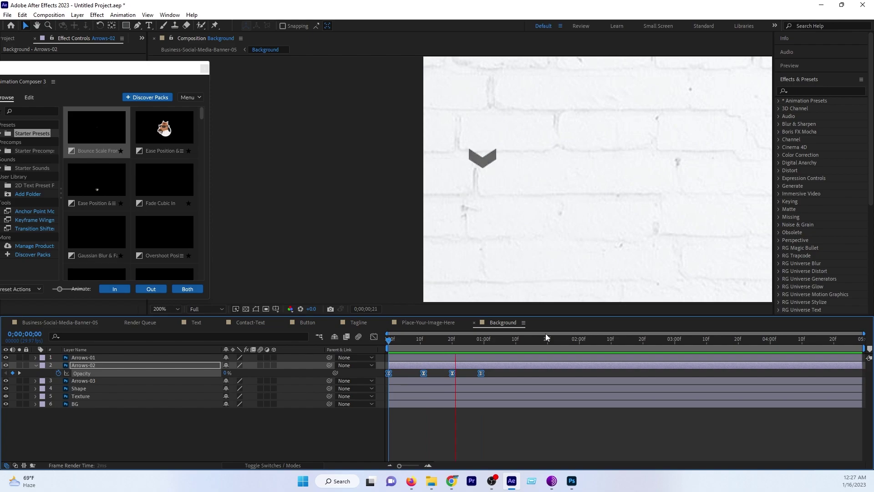
pyautogui.moveTo(416, 343)
pyautogui.mouseDown()
pyautogui.moveTo(395, 345)
pyautogui.moveTo(395, 359)
pyautogui.moveTo(263, 373)
pyautogui.mouseUp()
pyautogui.click(139, 367)
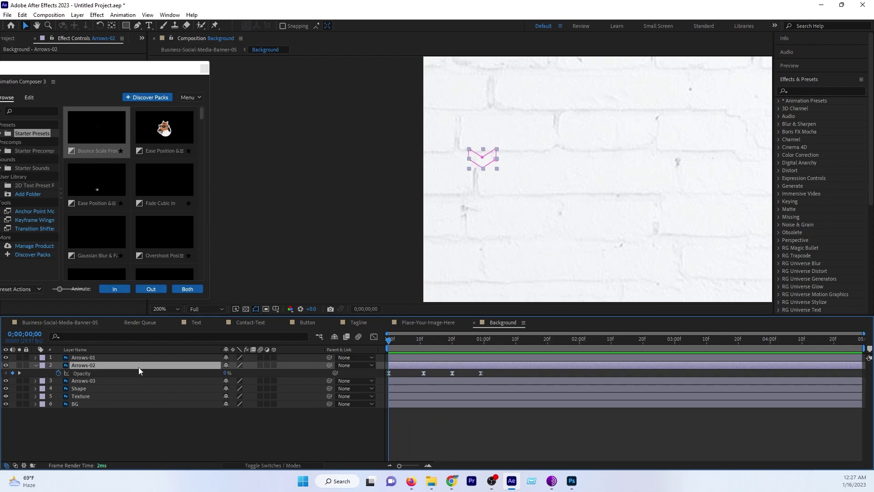
# Add a loopOut() expression to Arrows-02's Opacity and preview the repeating fade
pyautogui.keyDown('alt'); pyautogui.click(59, 373); pyautogui.keyUp('alt')
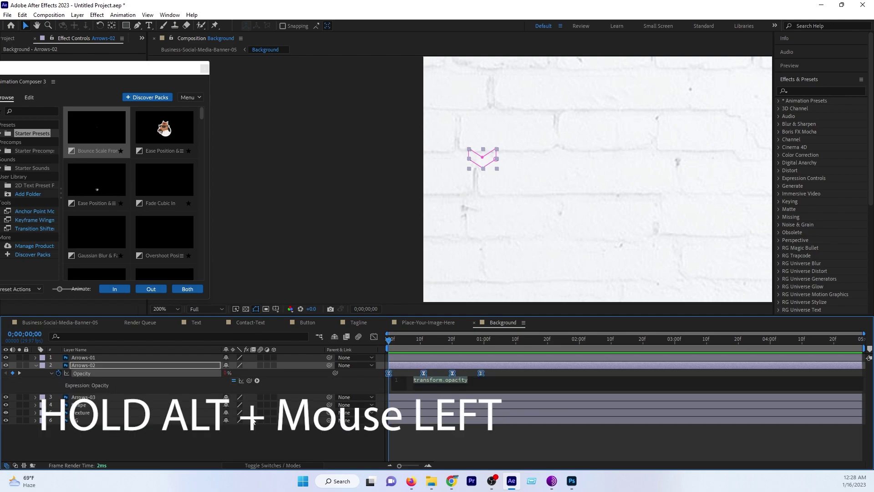
pyautogui.write('loo')
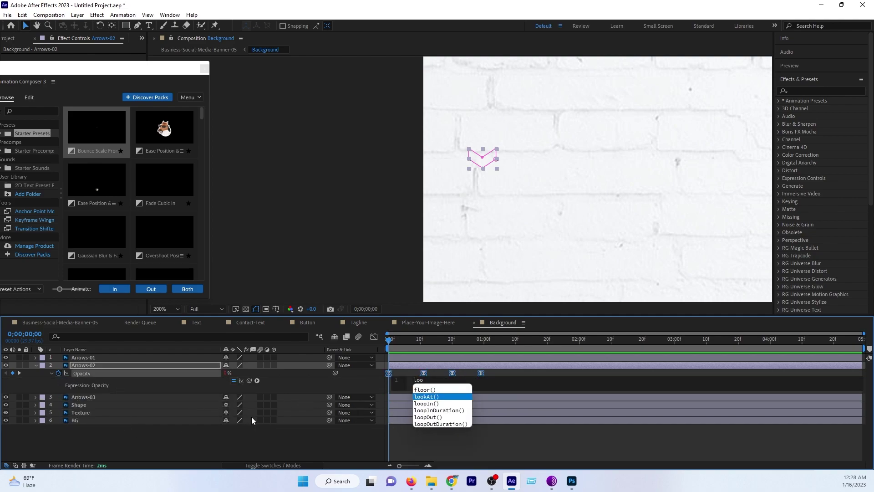
pyautogui.click(435, 417)
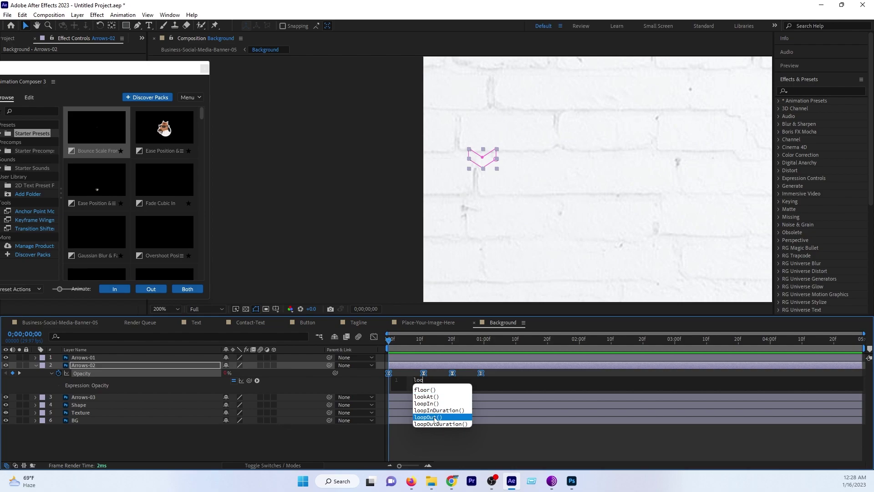
pyautogui.click(441, 417)
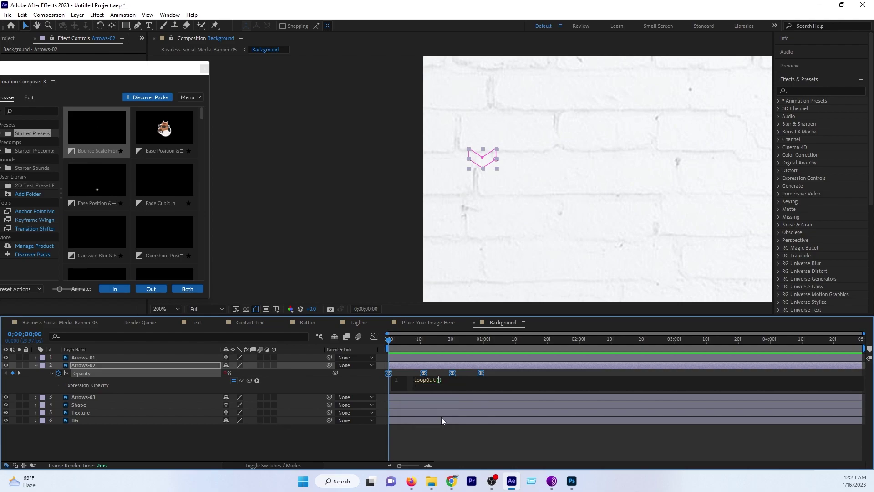
pyautogui.press(',')
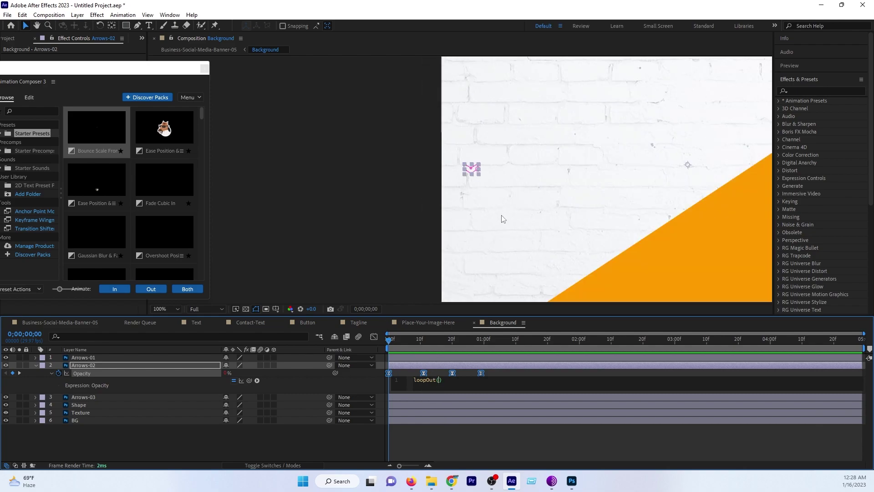
pyautogui.click(387, 346)
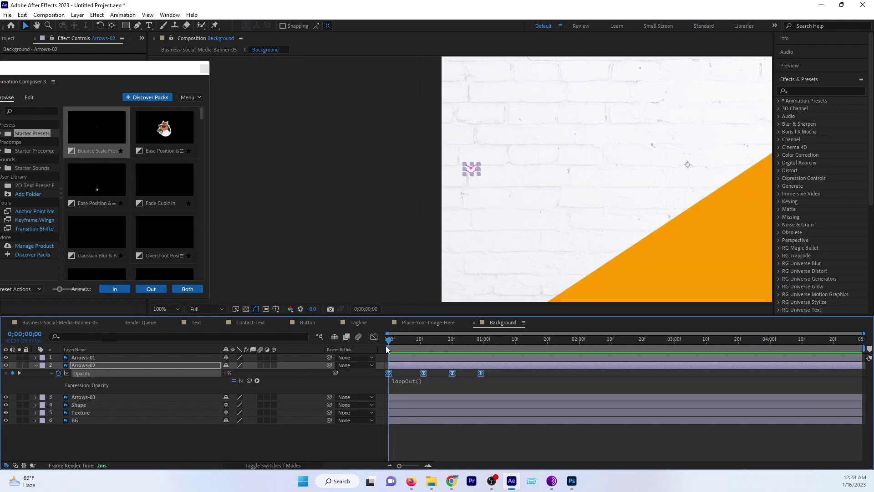
pyautogui.press('space')
pyautogui.press('space')
# Rename the Arrows-02 layer to 'arrow B'
pyautogui.click(36, 366)
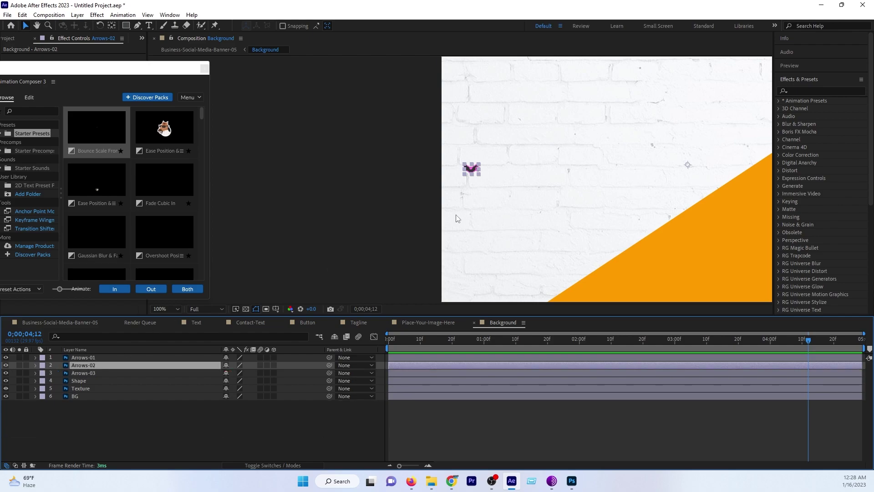
pyautogui.scroll(1, 466, 206)
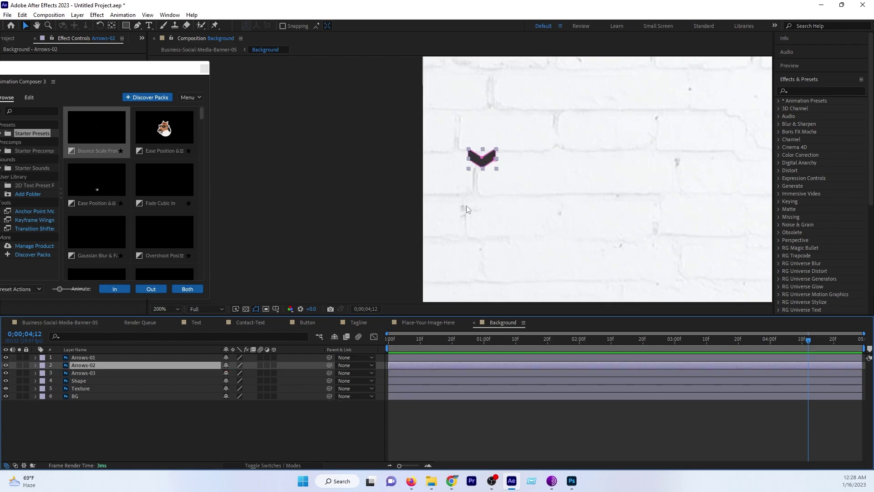
pyautogui.rightClick(93, 365)
pyautogui.click(111, 342)
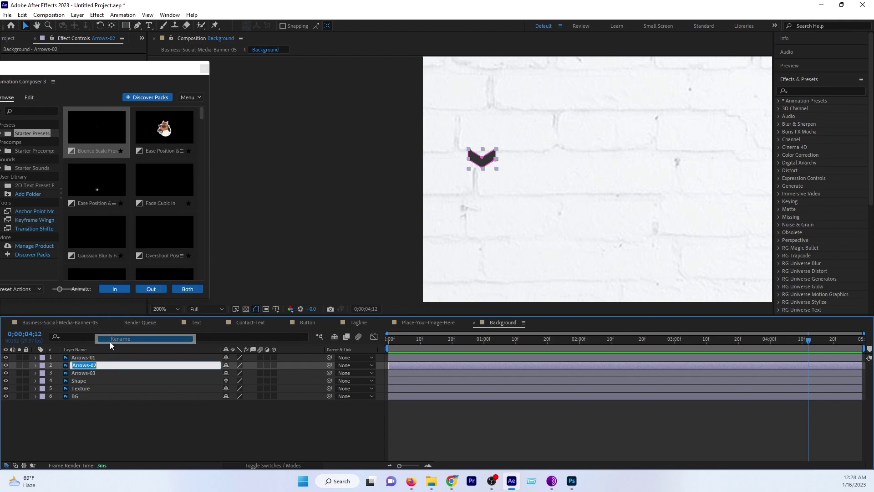
pyautogui.write('arrow B')
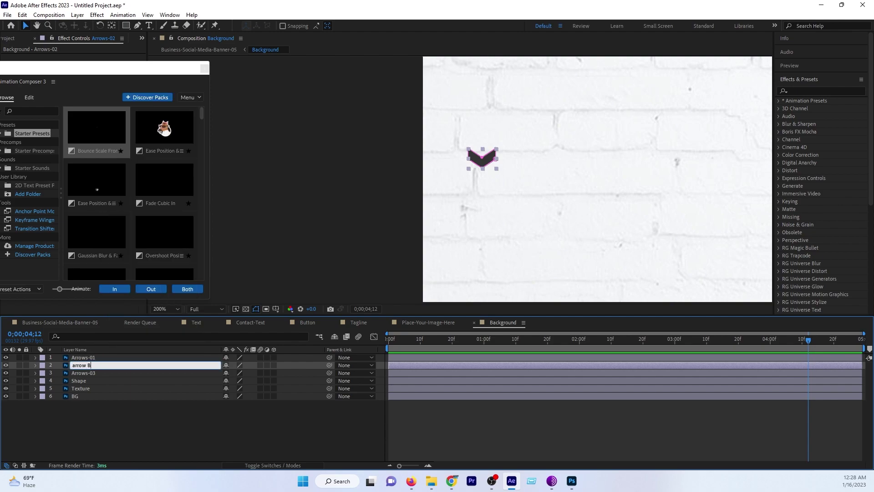
pyautogui.press('Return')
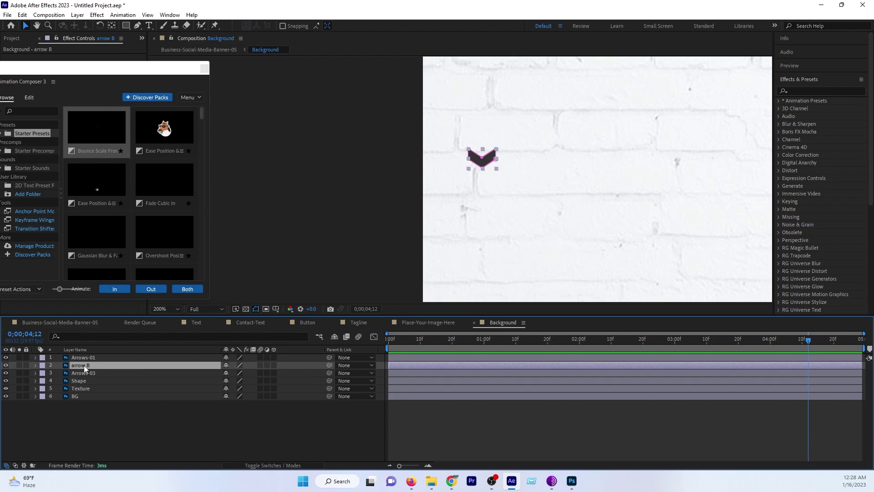
# Duplicate it as arrow B 2 with Position Y 560
pyautogui.hotkey('ctrl', 'd')
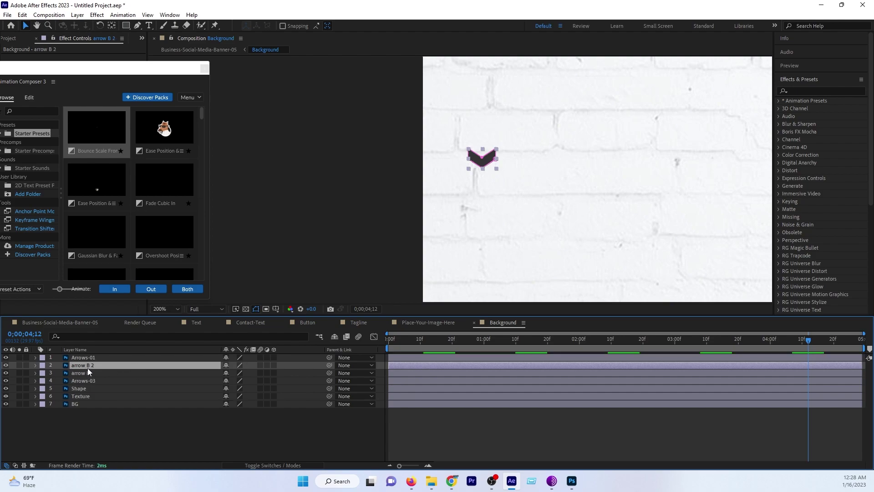
pyautogui.press('p')
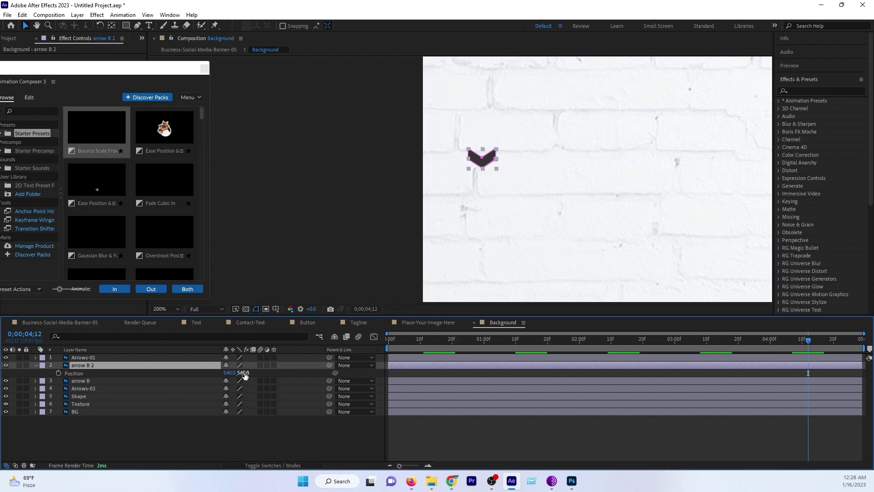
pyautogui.moveTo(245, 373); pyautogui.dragTo(252, 380)
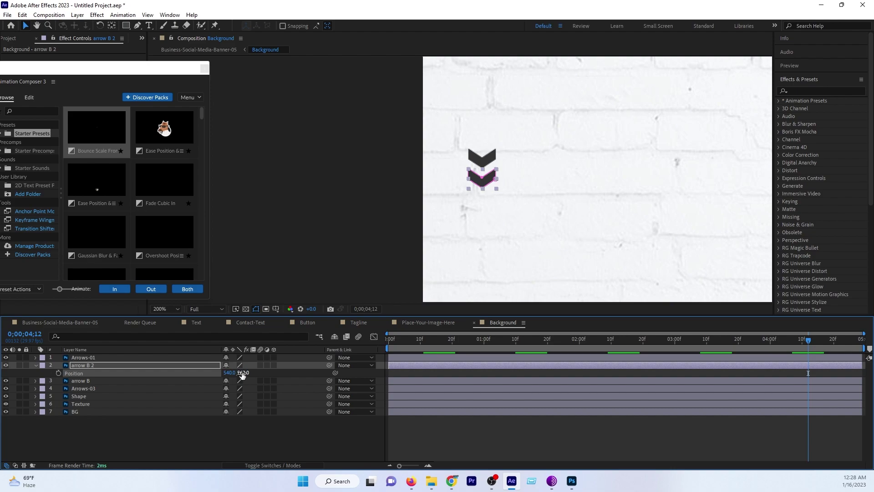
pyautogui.click(243, 373)
pyautogui.write('5')
pyautogui.press('Return')
# Duplicate arrow B 2 as arrow B 3 with Position Y 580
pyautogui.click(198, 367)
pyautogui.hotkey('ctrl', 'd')
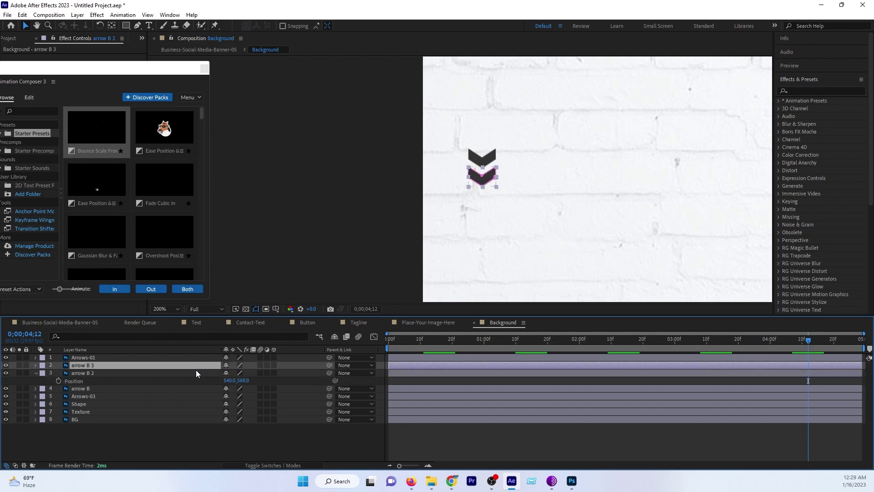
pyautogui.press('p')
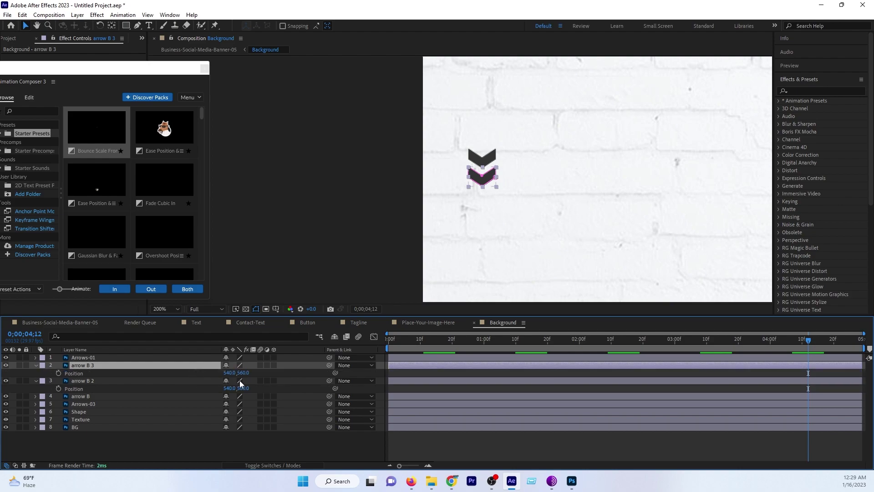
pyautogui.moveTo(243, 373)
pyautogui.mouseDown()
pyautogui.moveTo(257, 374)
pyautogui.moveTo(251, 373)
pyautogui.mouseUp()
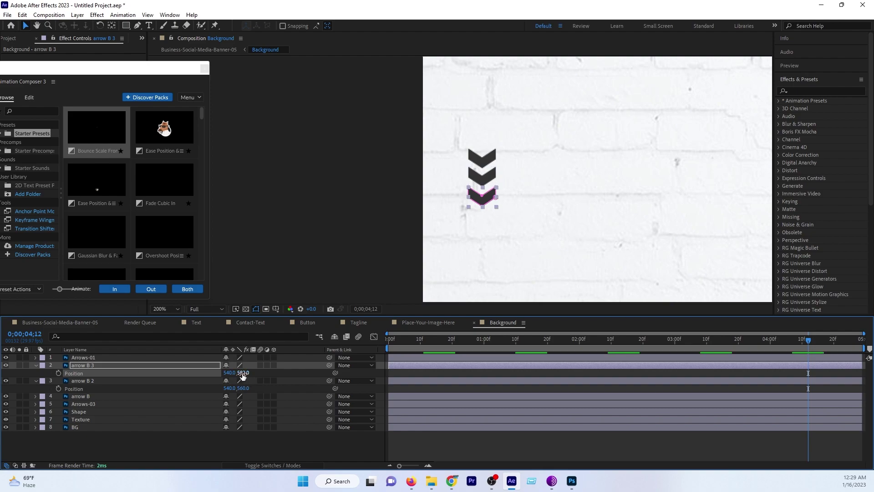
pyautogui.click(242, 372)
pyautogui.write('5')
pyautogui.press('Return')
# Duplicate arrow B 3 as arrow B 4 with Position Y 600
pyautogui.click(179, 369)
pyautogui.hotkey('ctrl', 'd')
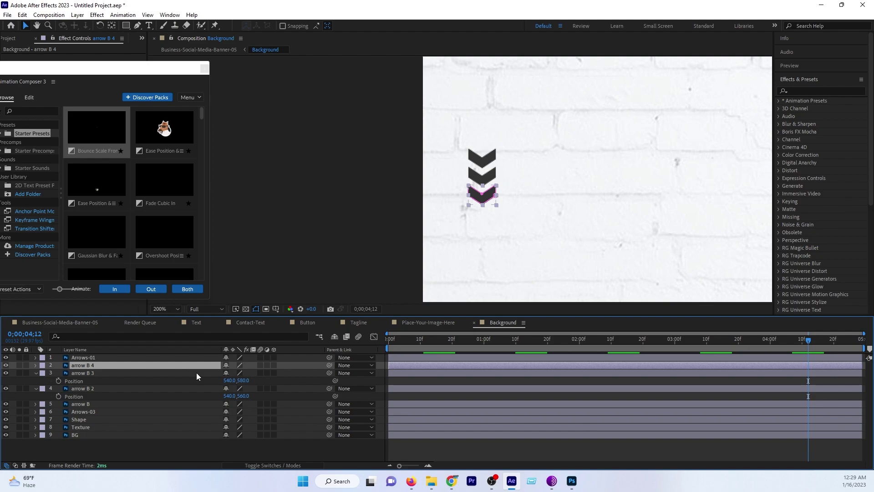
pyautogui.press('p')
pyautogui.click(243, 373)
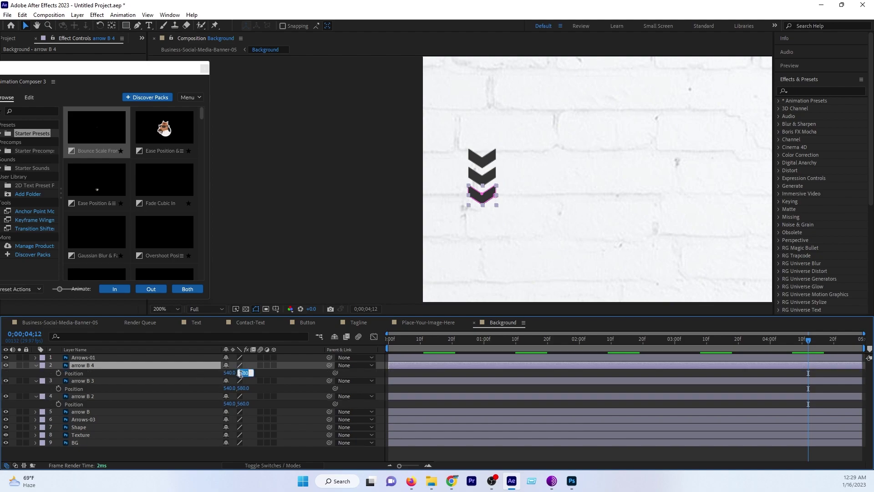
pyautogui.write('600')
pyautogui.press('Return')
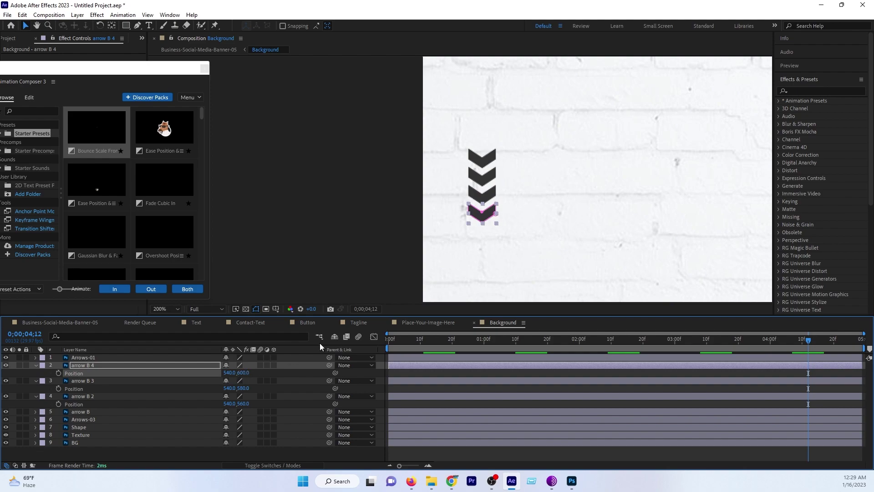
pyautogui.scroll(-2, 532, 235)
pyautogui.scroll(-2, 579, 228)
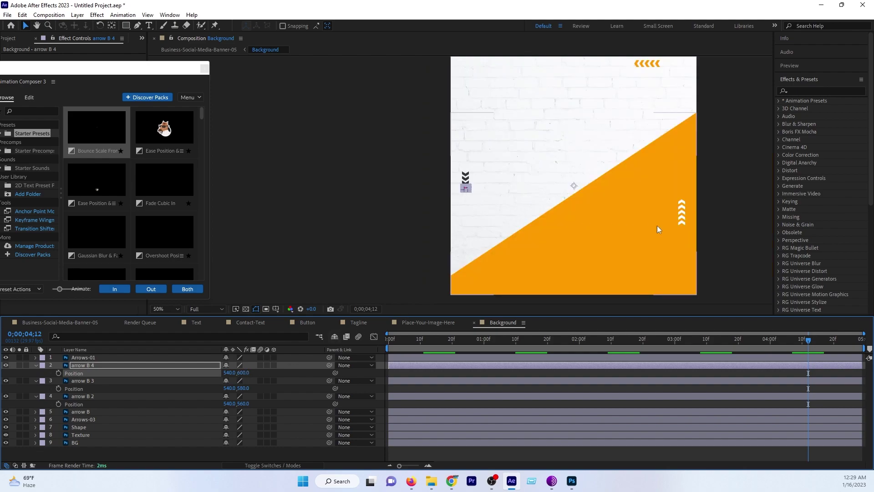
pyautogui.scroll(2, 504, 225)
pyautogui.scroll(2, 499, 224)
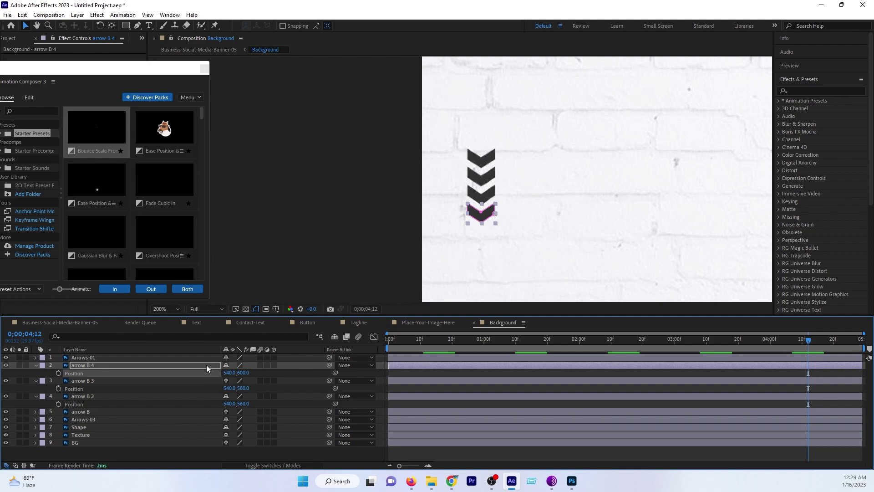
# Duplicate arrow B 4 as arrow B 5 with Position Y 620
pyautogui.hotkey('ctrl', 'd')
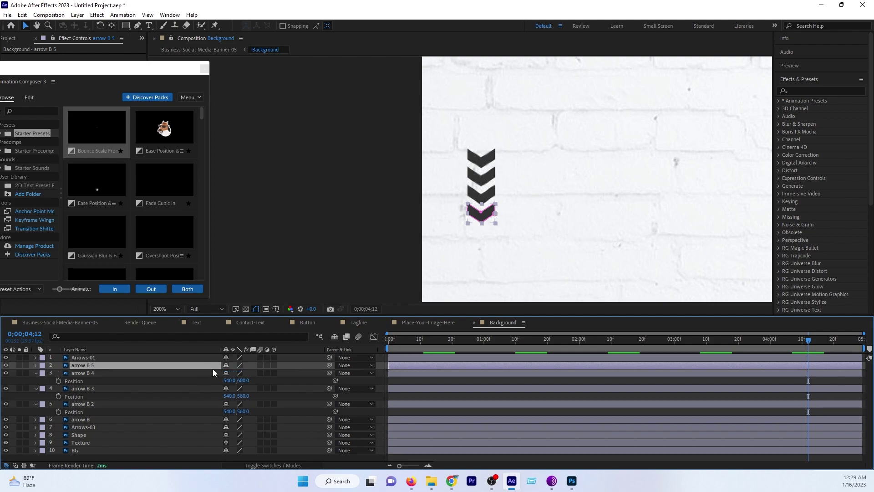
pyautogui.press('p')
pyautogui.click(243, 373)
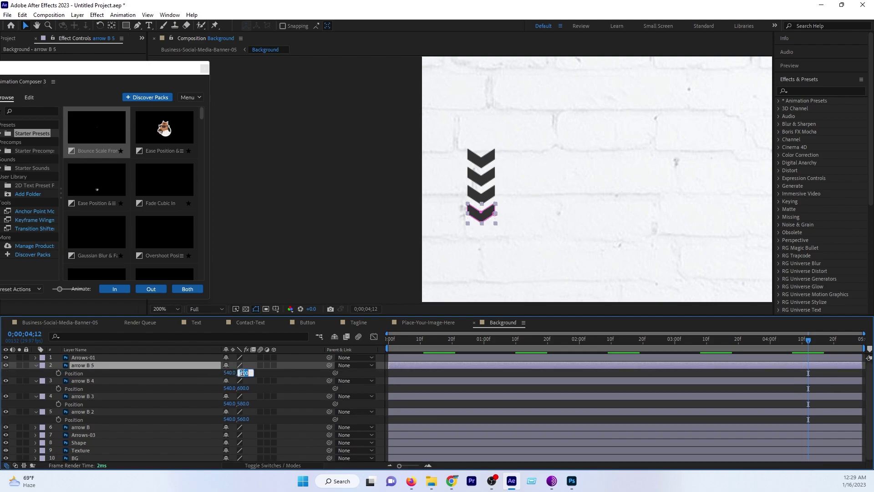
pyautogui.write('6')
pyautogui.press('Return')
pyautogui.scroll(-2, 548, 209)
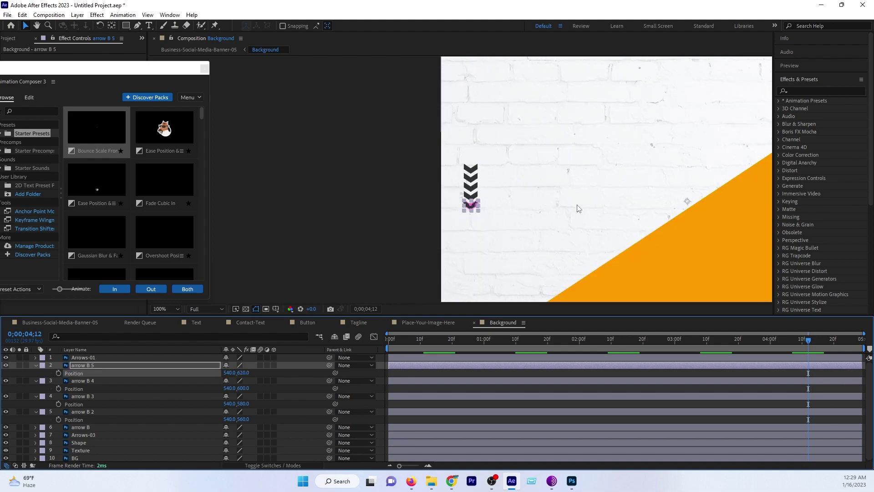
pyautogui.scroll(-2, 549, 209)
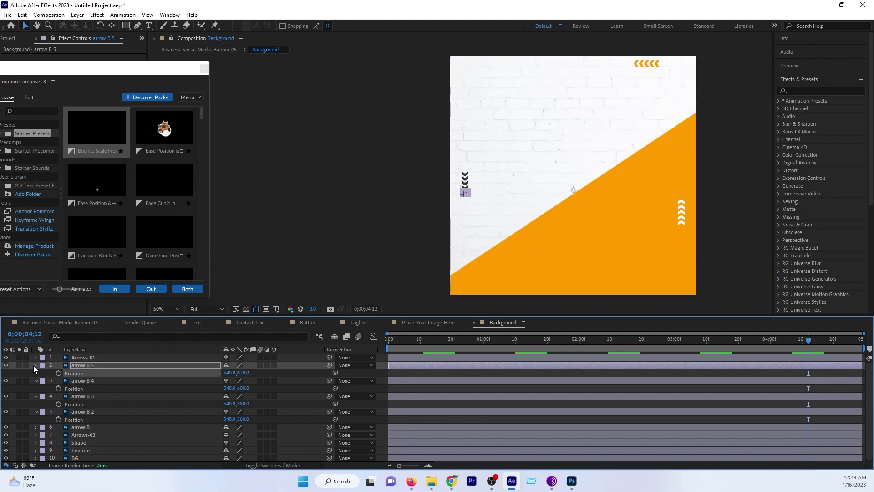
# Collapse the chevron layers' Position properties and clear the selection
pyautogui.keyDown('shift'); pyautogui.click(78, 413); pyautogui.keyUp('shift')
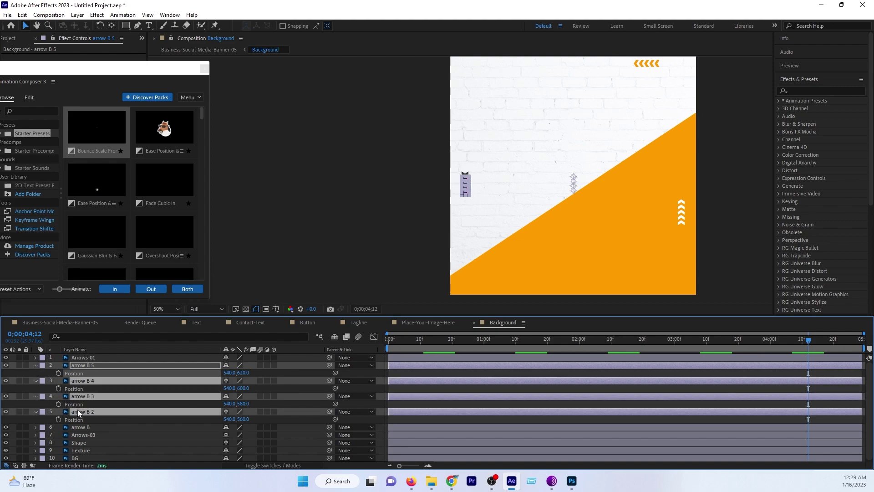
pyautogui.press('p')
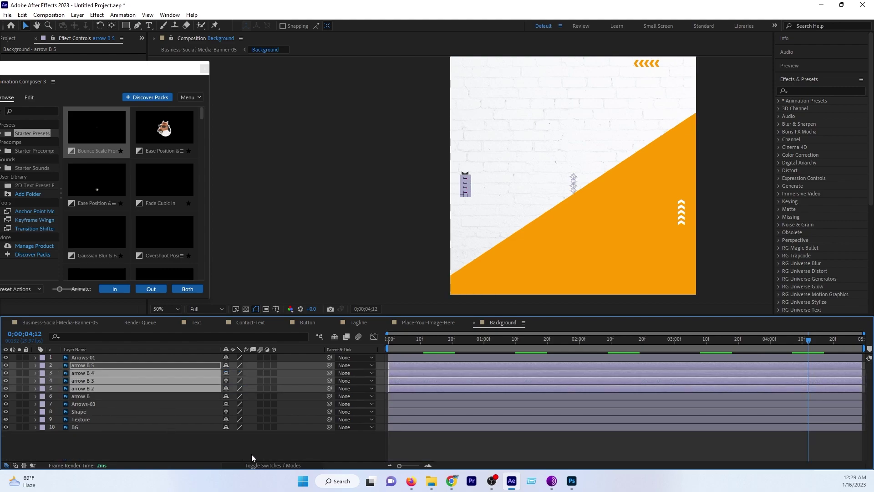
pyautogui.moveTo(401, 337)
pyautogui.mouseDown()
pyautogui.moveTo(410, 339)
pyautogui.moveTo(388, 346)
pyautogui.moveTo(418, 347)
pyautogui.mouseUp()
pyautogui.click(337, 433)
pyautogui.scroll(2, 456, 184)
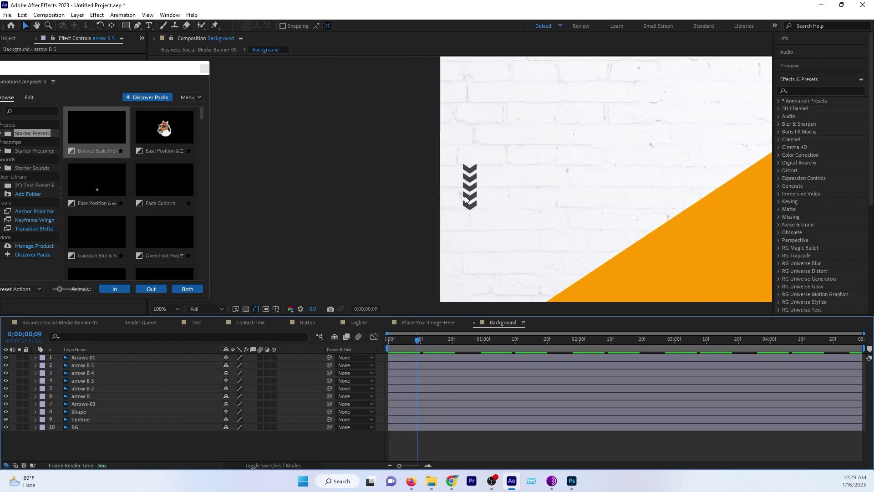
# Stagger arrow B 2 and arrow B 3 a couple of frames later, and delay Arrows-01 after them
pyautogui.click(91, 388)
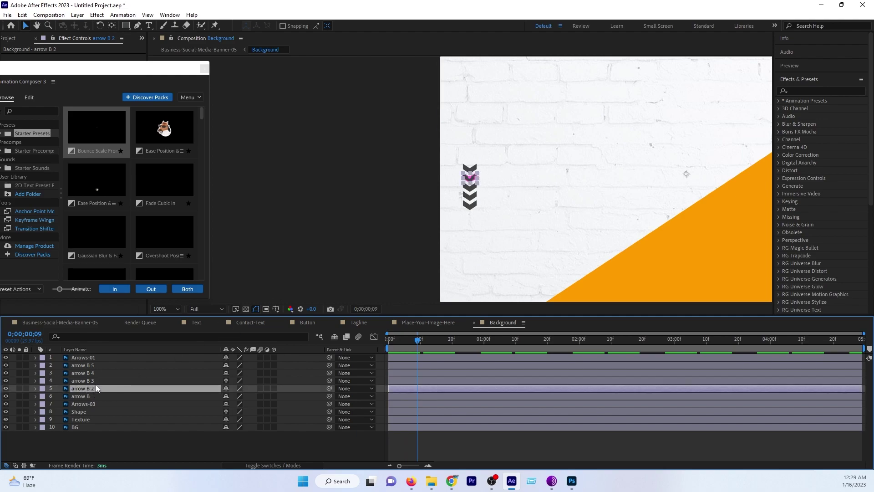
pyautogui.click(91, 395)
pyautogui.click(92, 389)
pyautogui.moveTo(413, 388); pyautogui.dragTo(406, 372)
pyautogui.click(368, 381)
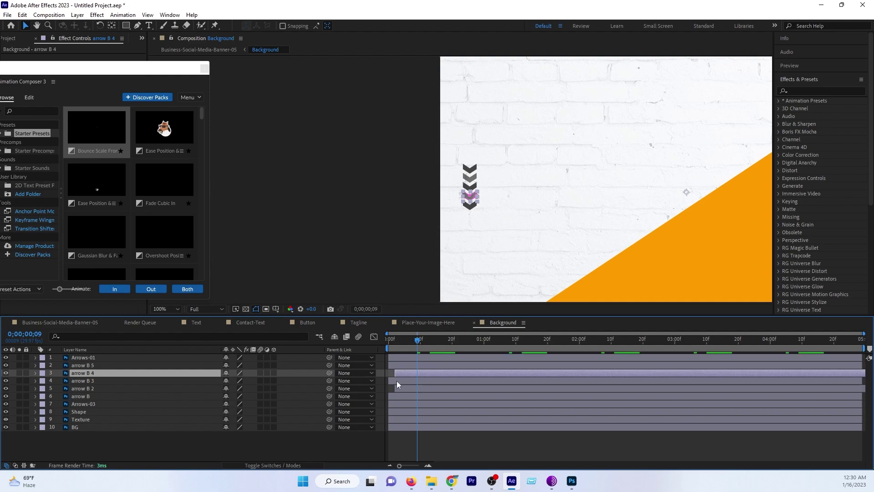
pyautogui.moveTo(396, 381); pyautogui.dragTo(419, 372)
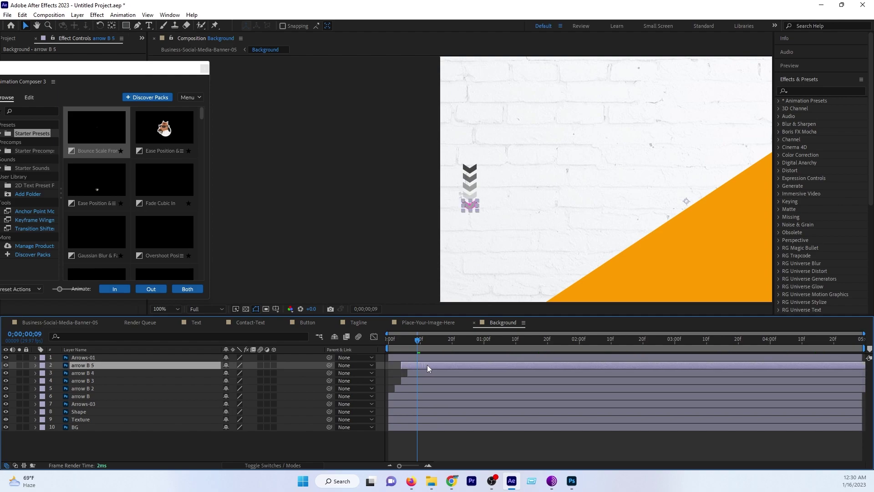
pyautogui.moveTo(422, 358); pyautogui.dragTo(452, 360)
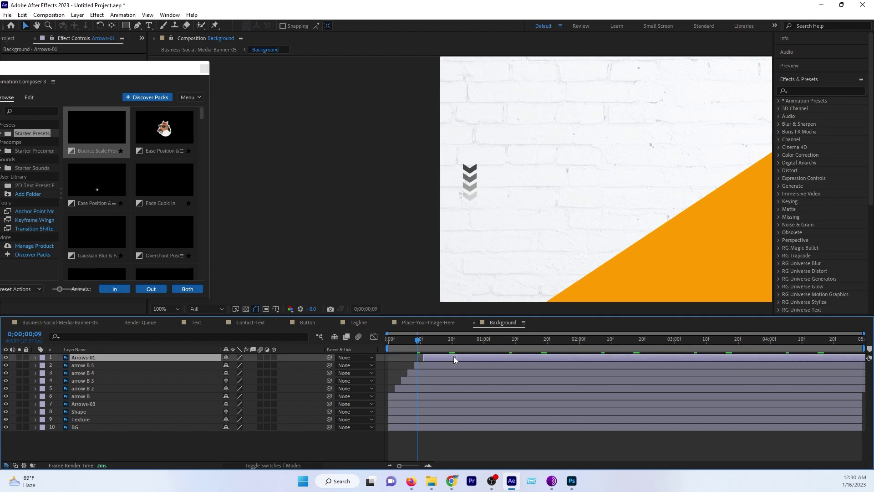
# Preview the staggered chevron animation from the start
pyautogui.moveTo(394, 340); pyautogui.dragTo(379, 348)
pyautogui.press('space')
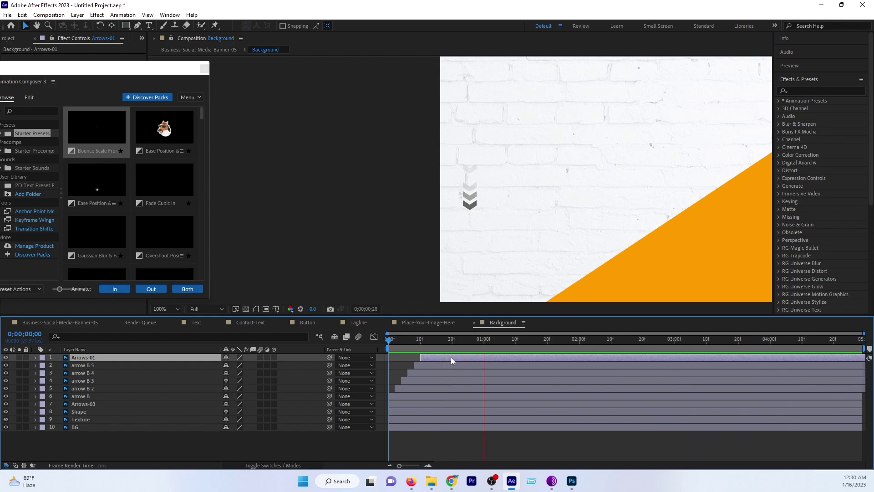
pyautogui.press('space')
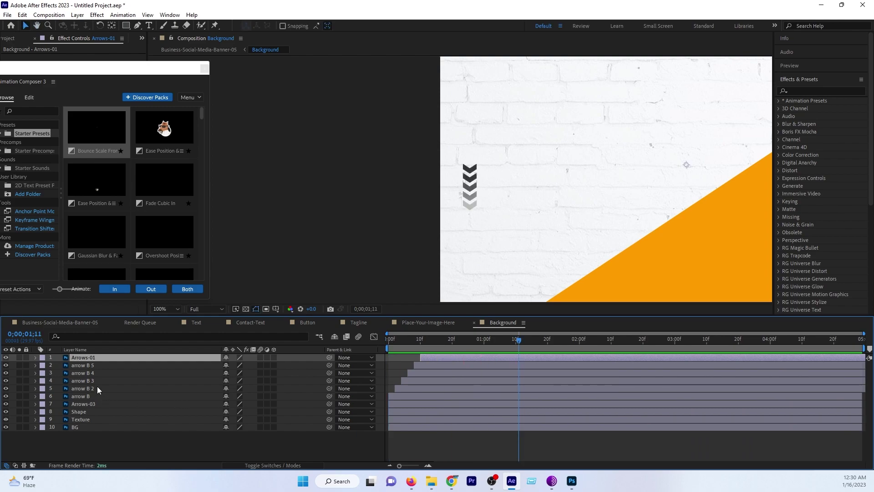
# Pre-compose arrow B through arrow B 5 into a composition named 'BLack Arrow'
pyautogui.click(89, 392)
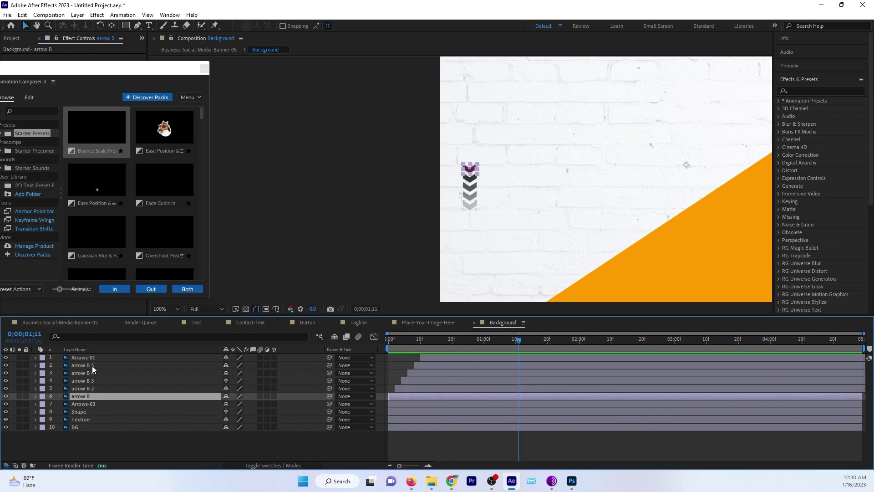
pyautogui.keyDown('shift'); pyautogui.click(92, 366); pyautogui.keyUp('shift')
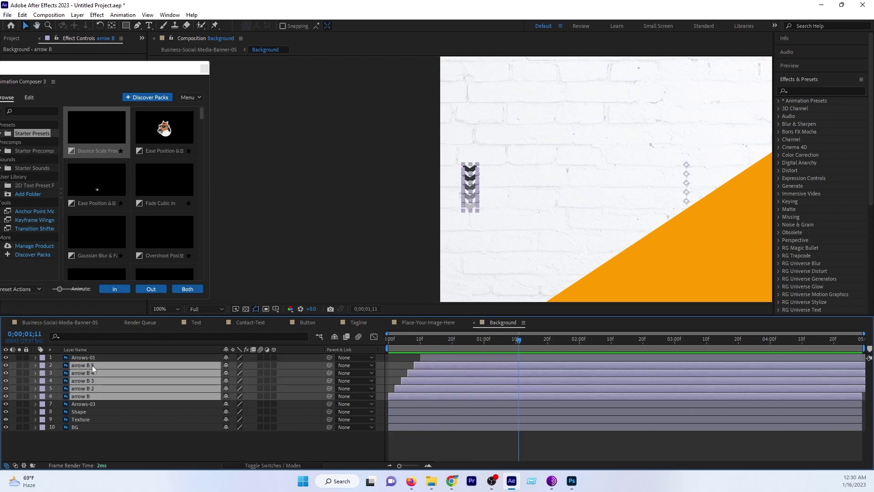
pyautogui.rightClick(113, 385)
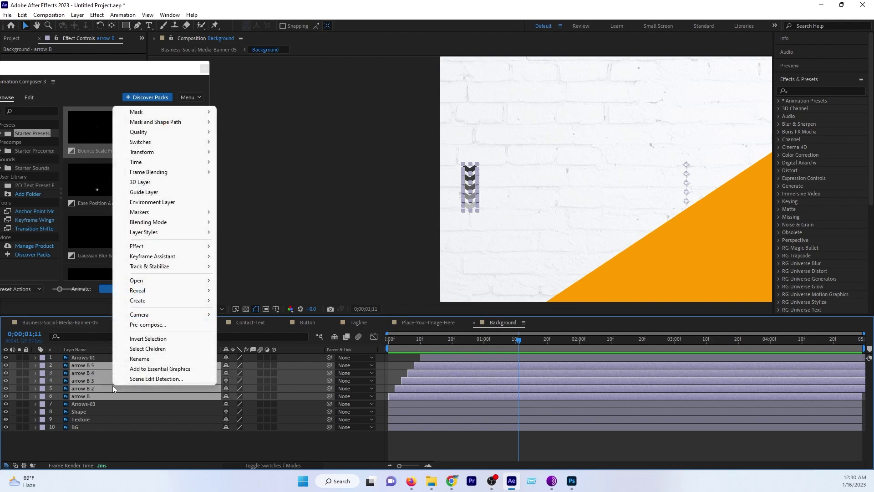
pyautogui.click(150, 325)
pyautogui.write('BLack Arrow')
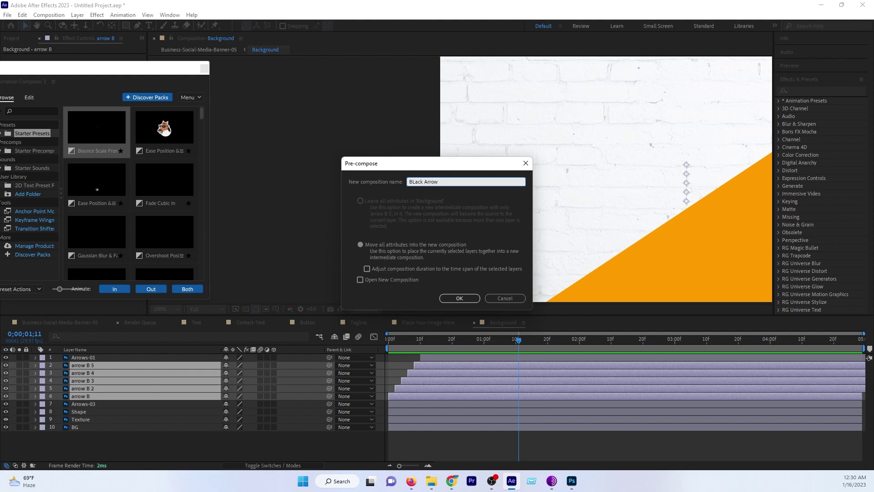
pyautogui.press('Return')
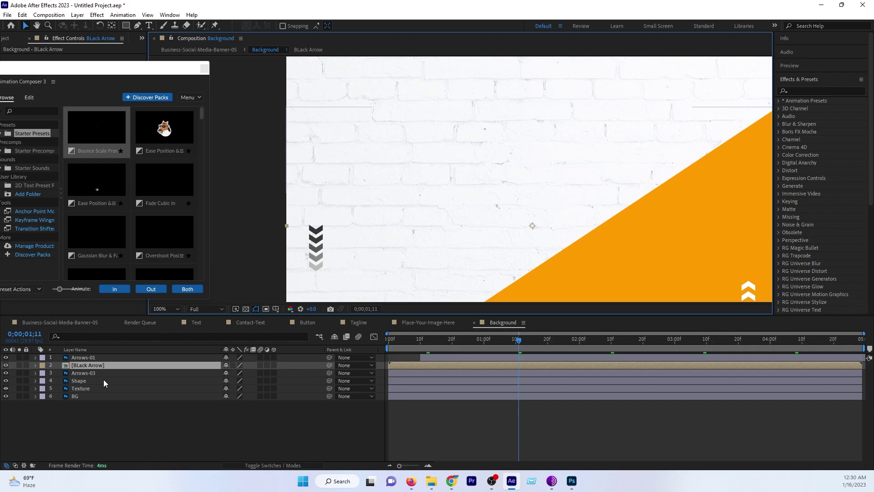
# Duplicate the BLack Arrow layer and move the copy right onto the orange area
pyautogui.hotkey('ctrl', 'd')
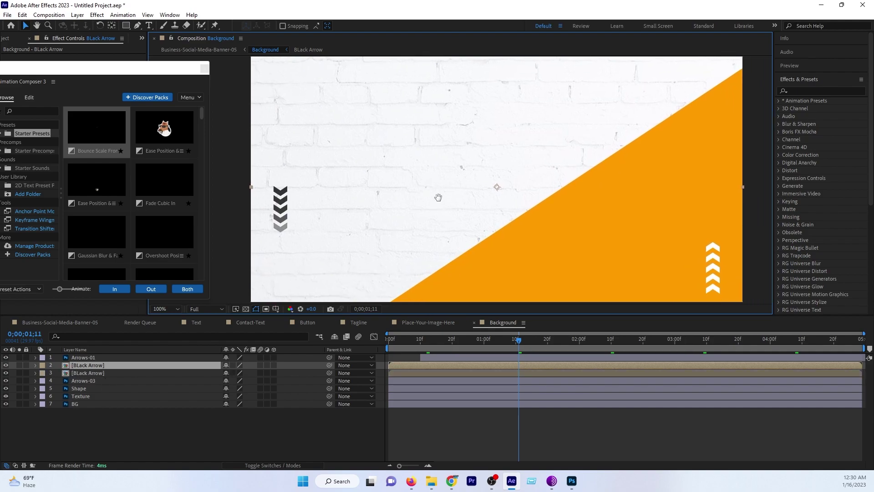
pyautogui.press('p')
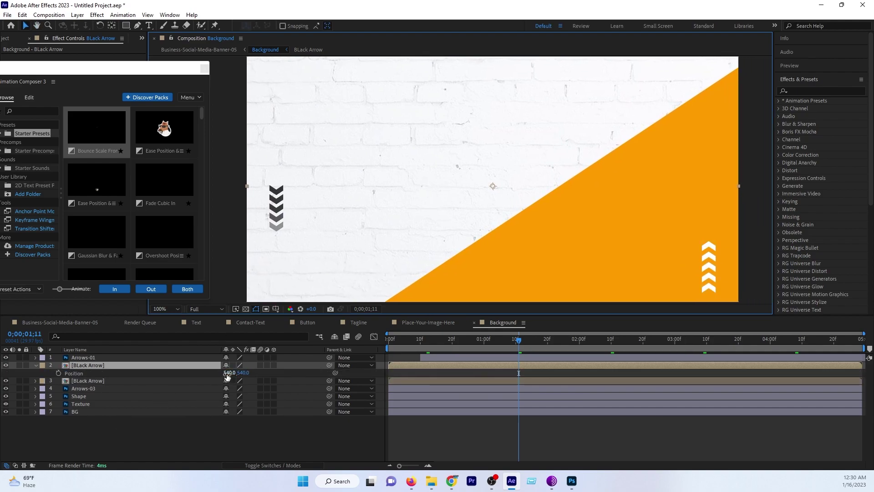
pyautogui.moveTo(227, 376); pyautogui.dragTo(618, 354)
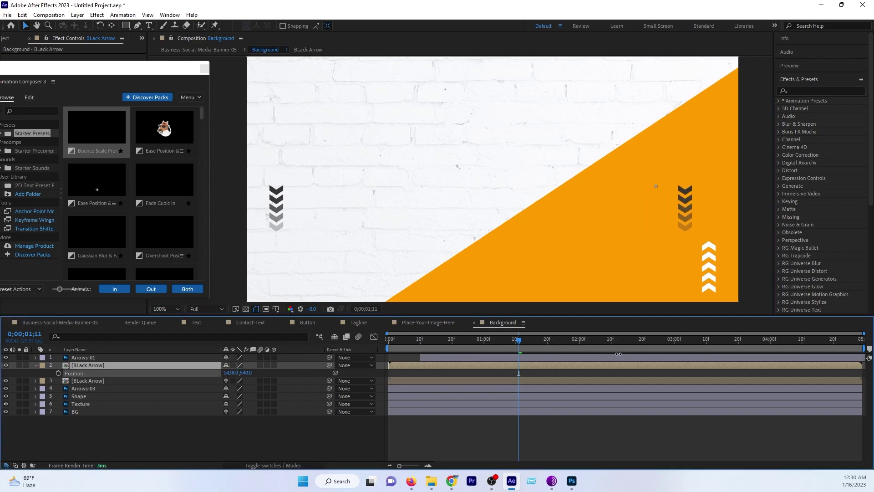
pyautogui.moveTo(246, 372); pyautogui.dragTo(312, 368)
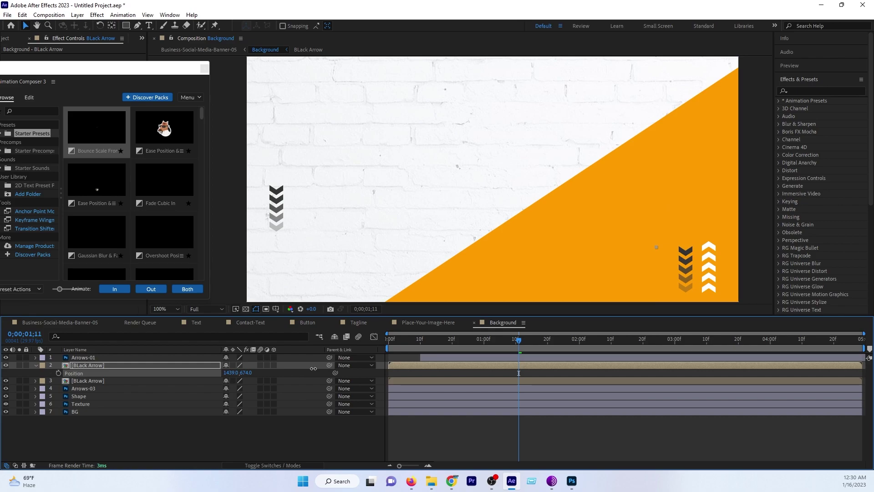
# Apply a Fill effect to the BLack Arrow layer with the colour set to white
pyautogui.click(812, 90)
pyautogui.write('fill')
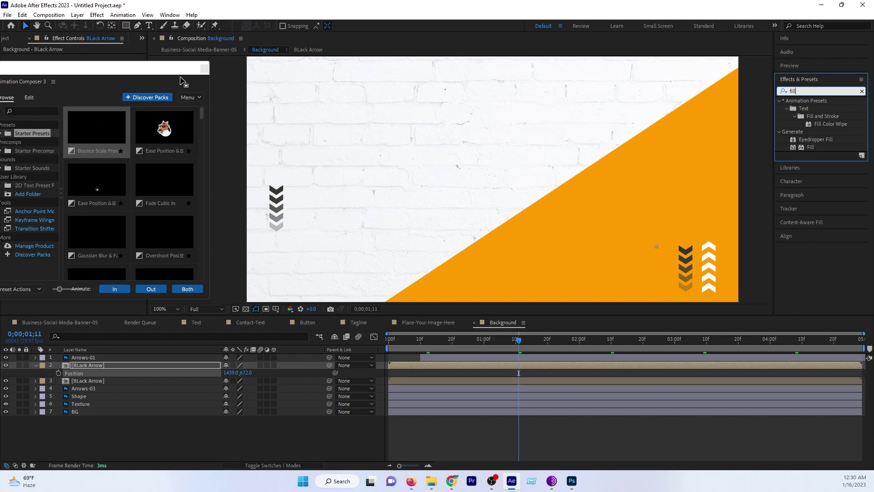
pyautogui.click(203, 69)
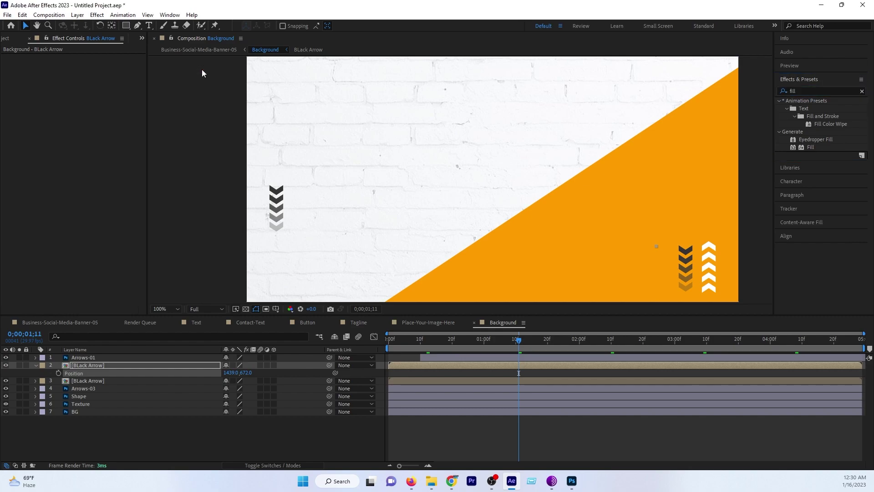
pyautogui.click(83, 366)
pyautogui.doubleClick(813, 147)
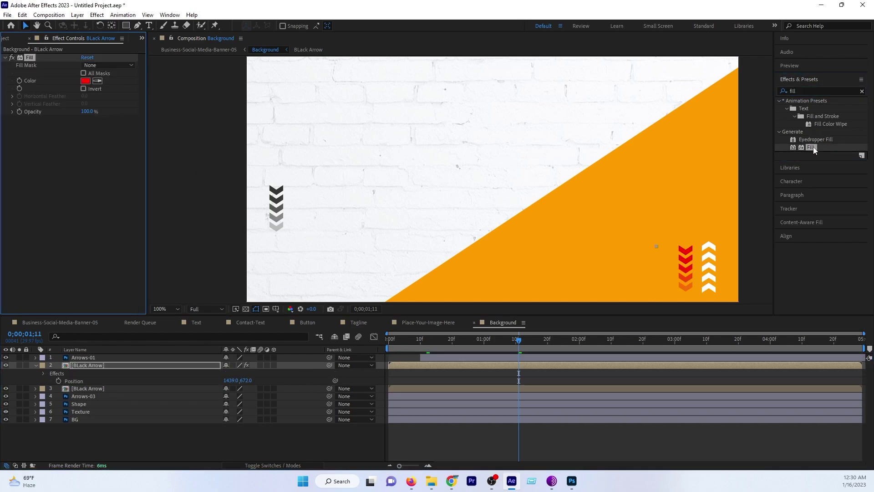
pyautogui.click(85, 81)
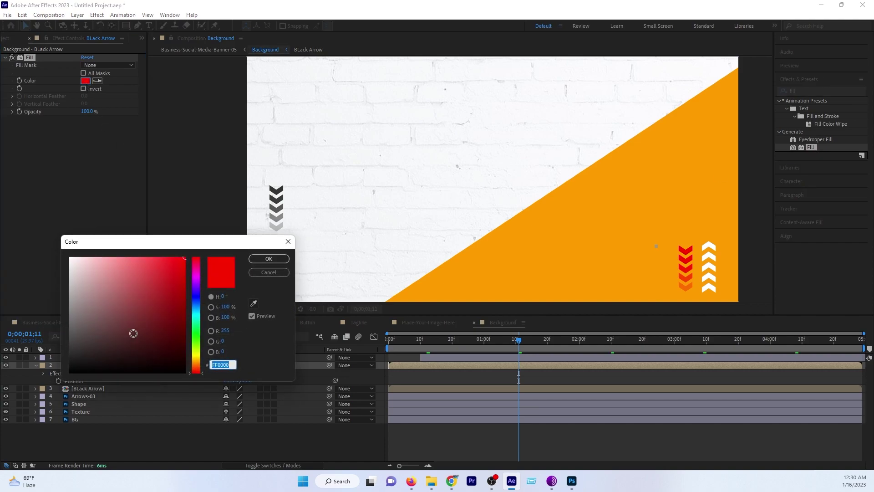
pyautogui.moveTo(133, 336); pyautogui.dragTo(70, 257)
pyautogui.click(262, 259)
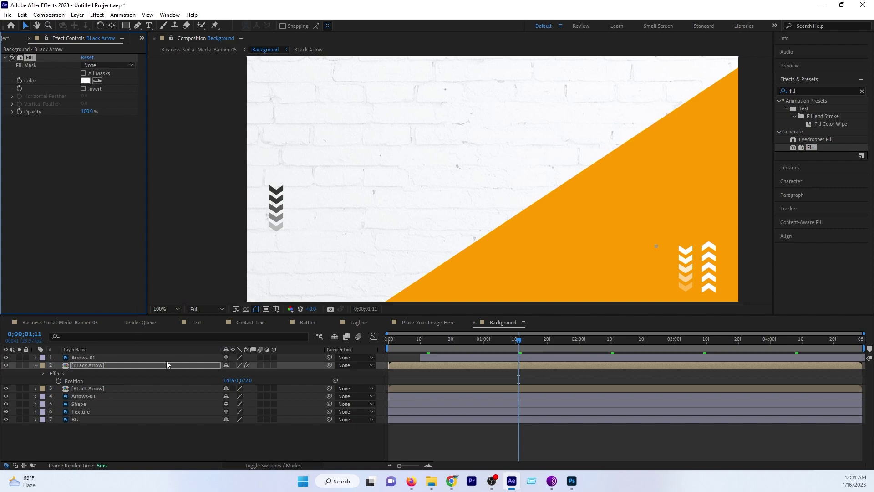
# Flip the white BLack Arrow copy vertically
pyautogui.click(78, 15)
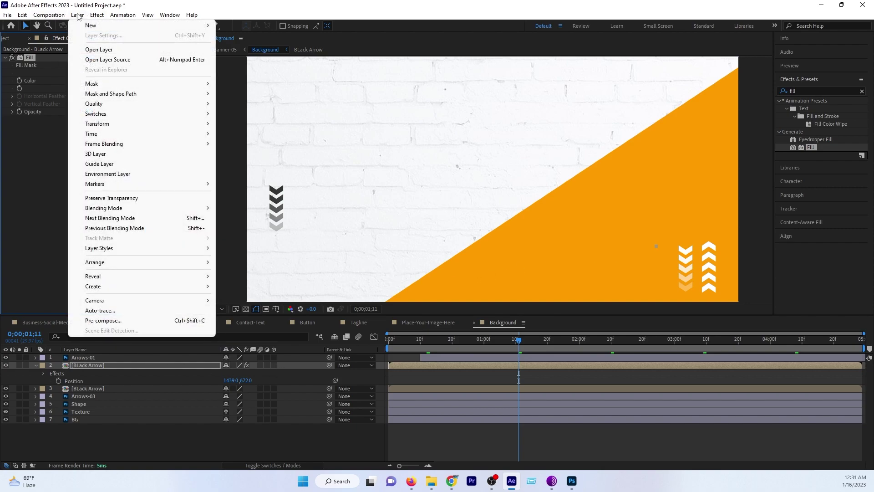
pyautogui.moveTo(150, 125)
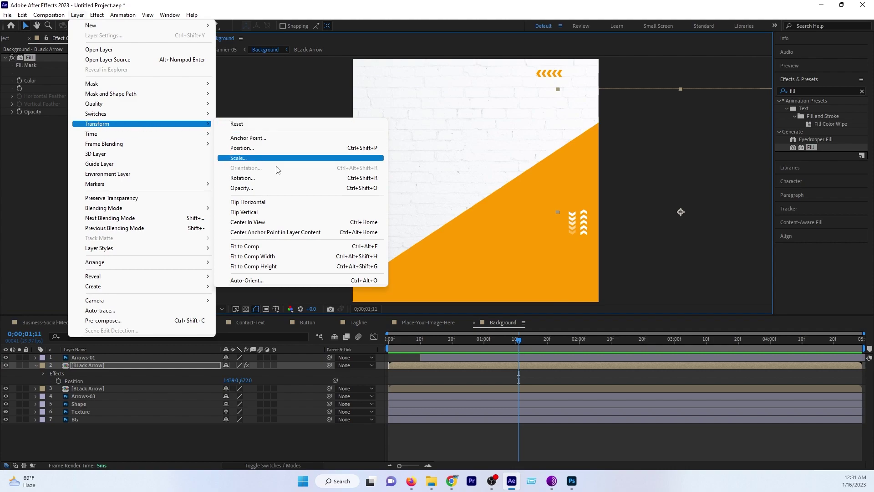
pyautogui.click(250, 212)
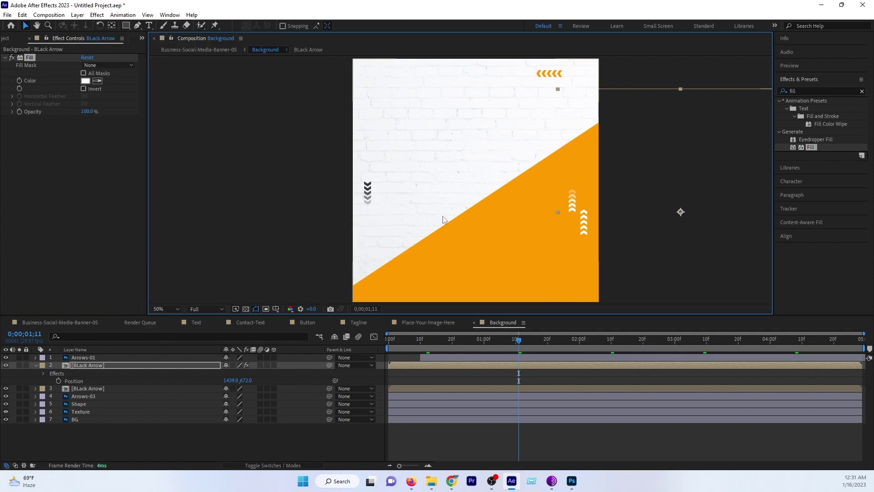
# Move the flipped arrows to Position 1490, 763 over the white Arrows-03 chevrons
pyautogui.press('.')
pyautogui.press('.')
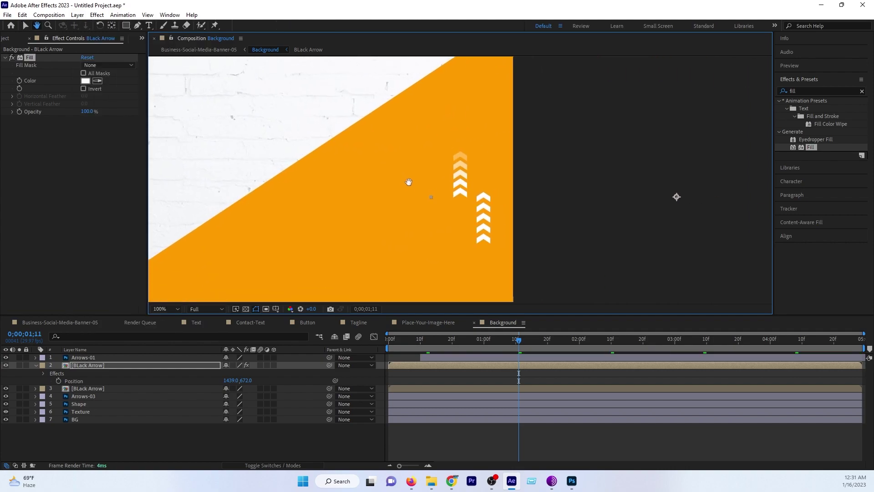
pyautogui.moveTo(633, 231)
pyautogui.mouseDown()
pyautogui.moveTo(409, 181)
pyautogui.moveTo(477, 219)
pyautogui.mouseUp()
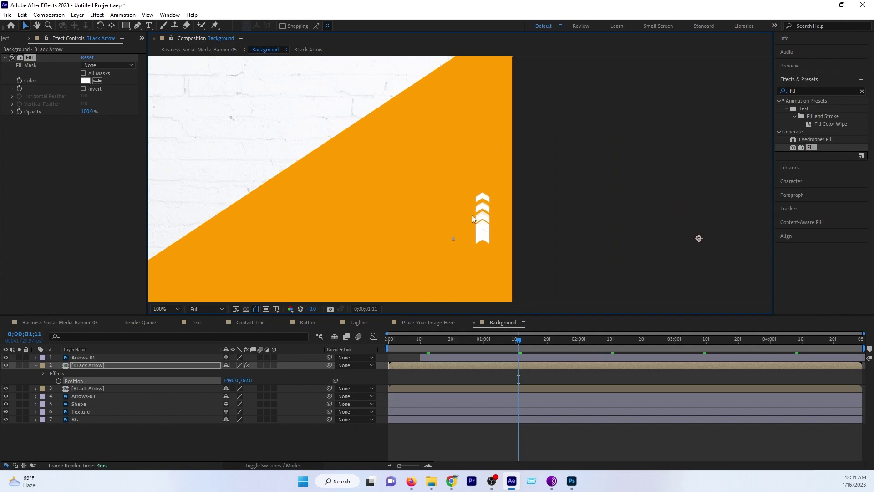
pyautogui.click(472, 218)
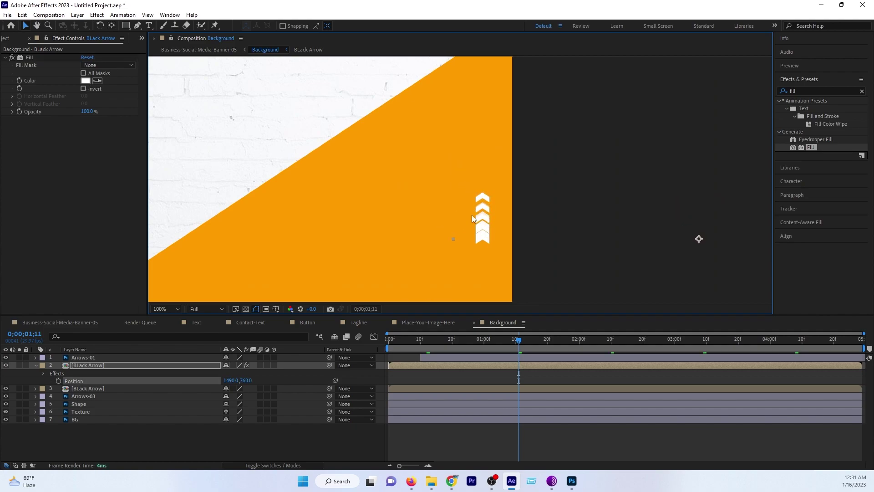
pyautogui.click(77, 397)
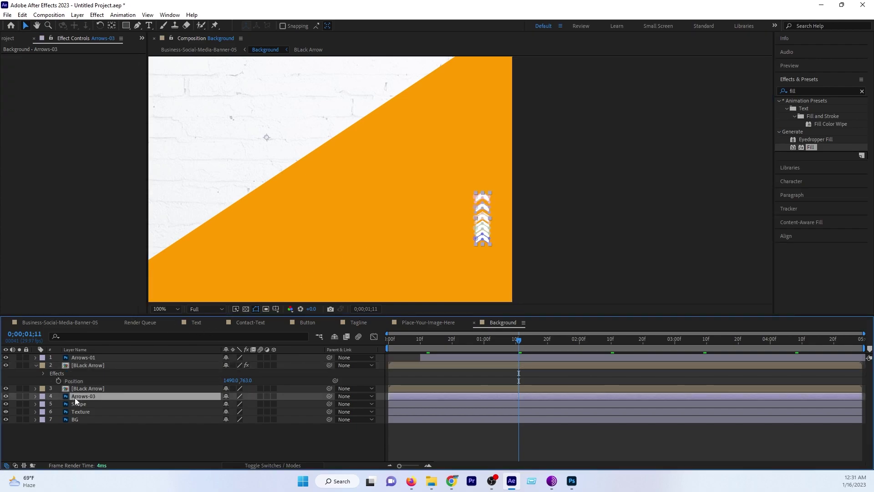
# Hide Arrows-03, preview the animation from the start, then select the BLack Arrow layer
pyautogui.click(6, 396)
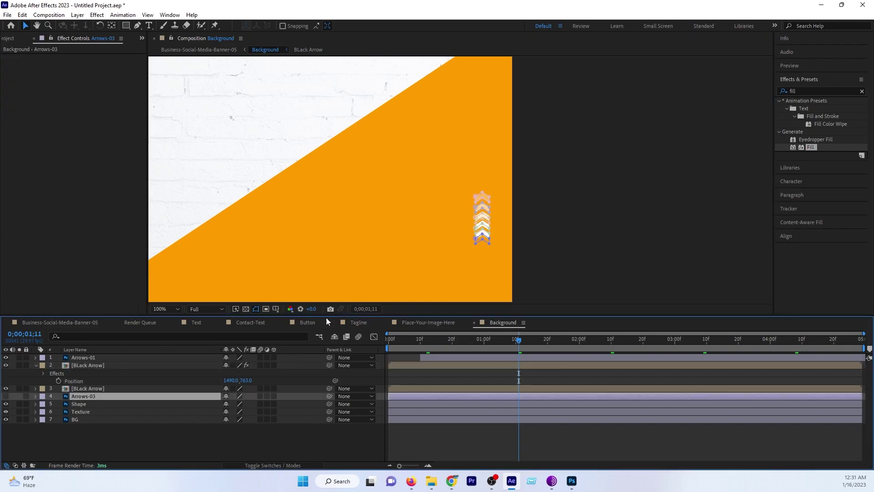
pyautogui.moveTo(391, 341); pyautogui.dragTo(388, 340)
pyautogui.press('space')
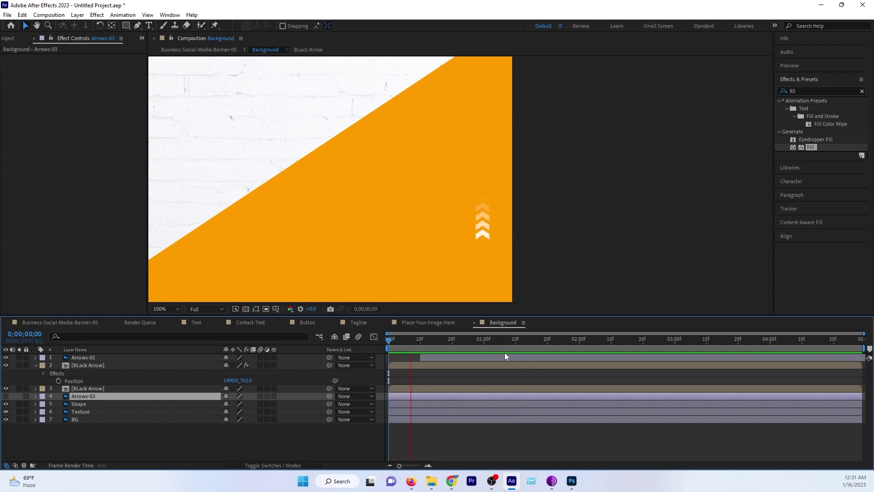
pyautogui.scroll(-2, 479, 296)
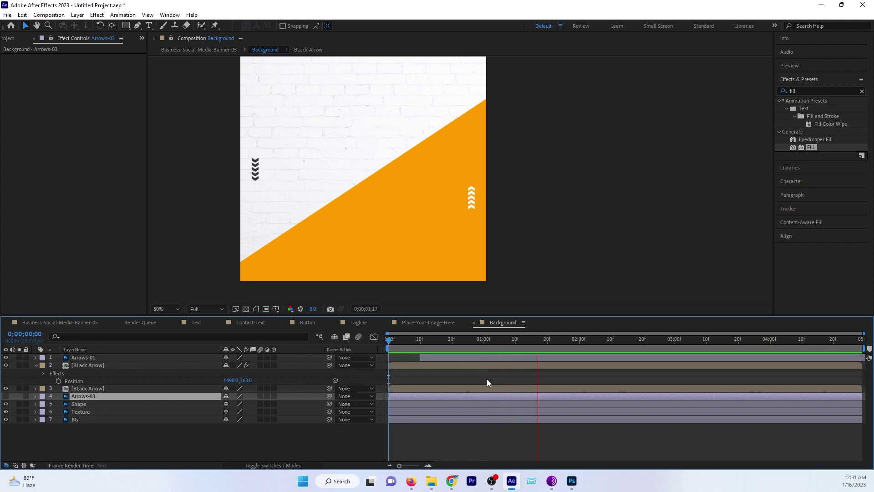
pyautogui.moveTo(382, 155); pyautogui.dragTo(386, 258)
pyautogui.press('v')
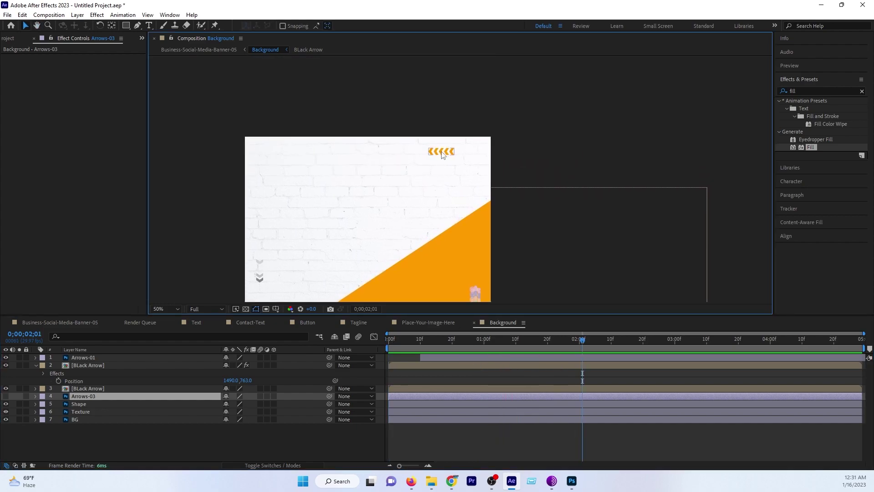
pyautogui.click(441, 156)
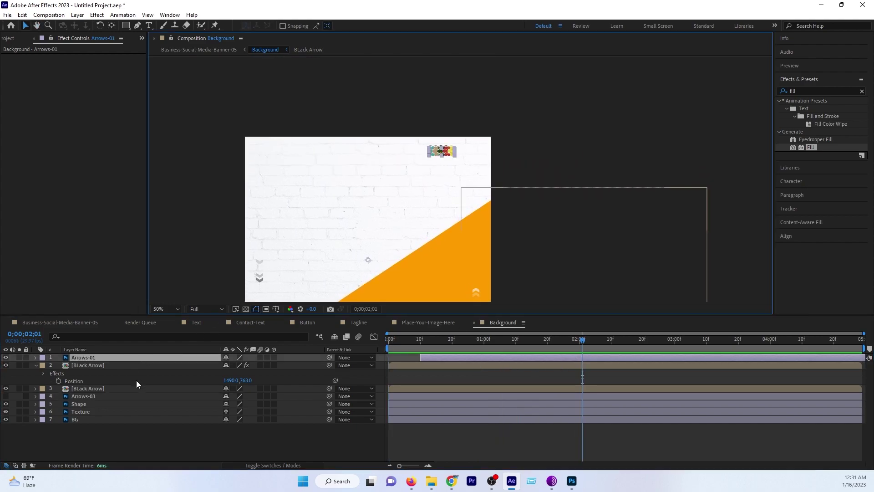
pyautogui.click(107, 365)
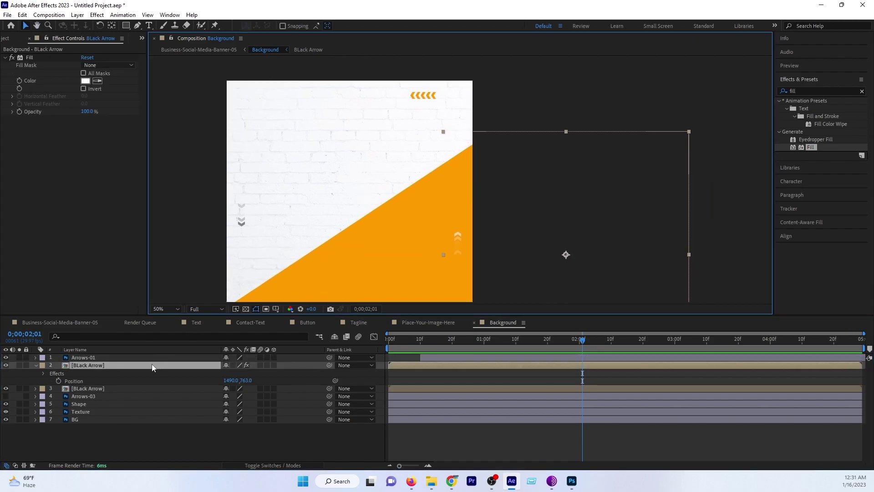
# Duplicate the BLack Arrow layer and move the copy up near the top chevrons
pyautogui.hotkey('ctrl', 'd')
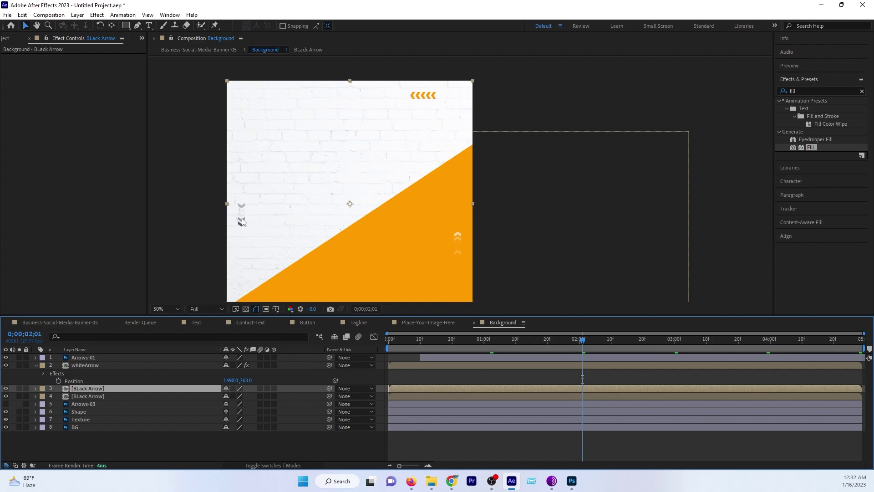
pyautogui.moveTo(241, 222); pyautogui.dragTo(435, 123)
pyautogui.scroll(1, 456, 122)
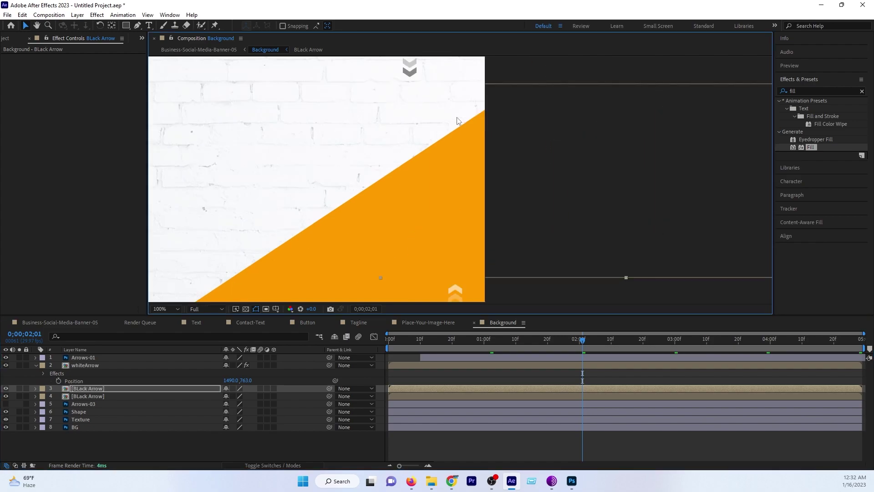
pyautogui.scroll(1, 460, 137)
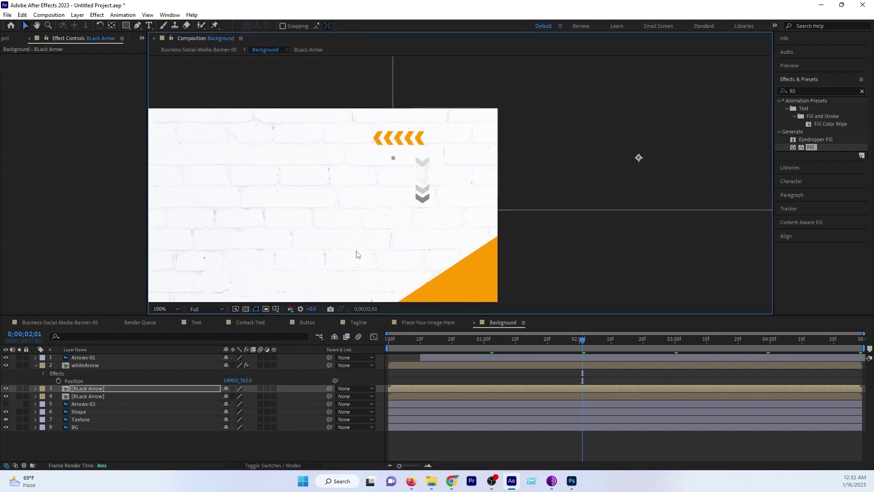
# Center the copy's anchor on its arrows, rotate it 90°, and place it on the orange chevron row
pyautogui.click(112, 26)
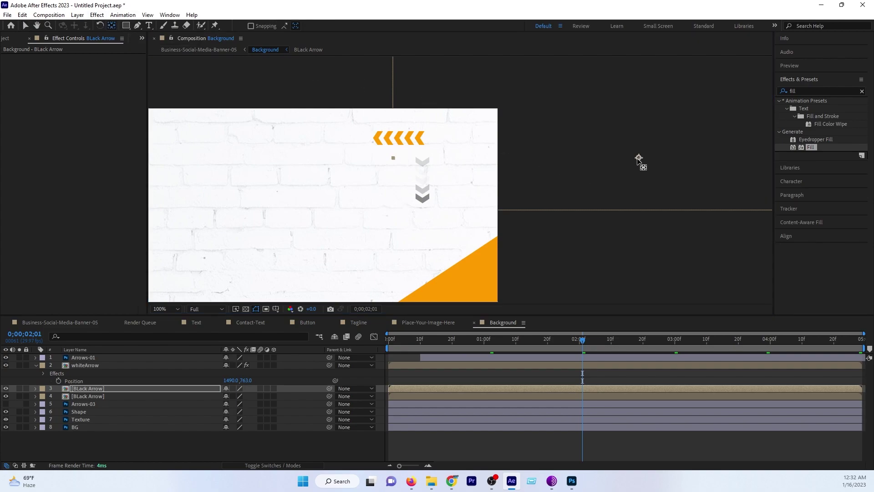
pyautogui.moveTo(639, 159); pyautogui.dragTo(424, 174)
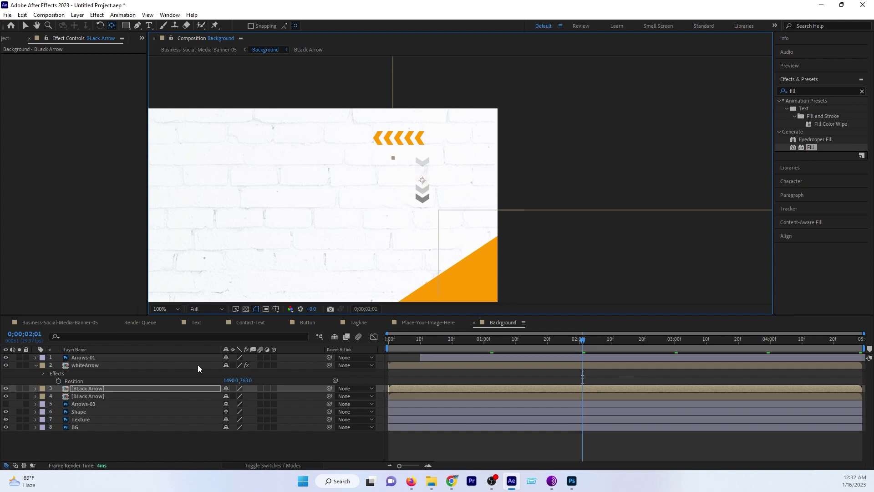
pyautogui.press('r')
pyautogui.moveTo(230, 396)
pyautogui.mouseDown()
pyautogui.moveTo(245, 393)
pyautogui.moveTo(235, 396)
pyautogui.mouseUp()
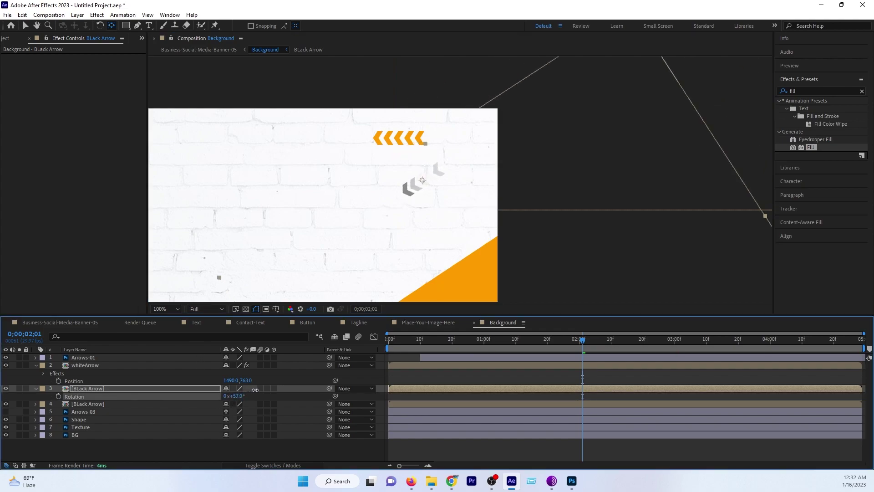
pyautogui.click(235, 396)
pyautogui.write('90')
pyautogui.press('Return')
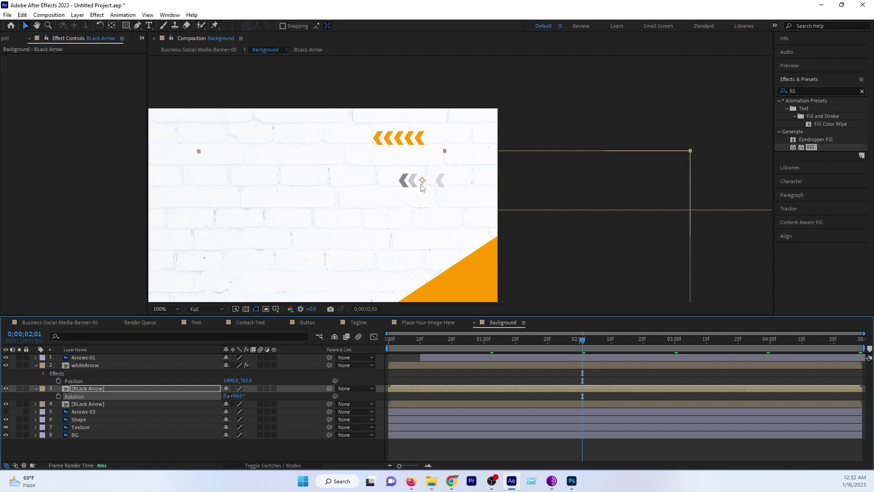
pyautogui.press('v')
pyautogui.moveTo(420, 184); pyautogui.dragTo(397, 140)
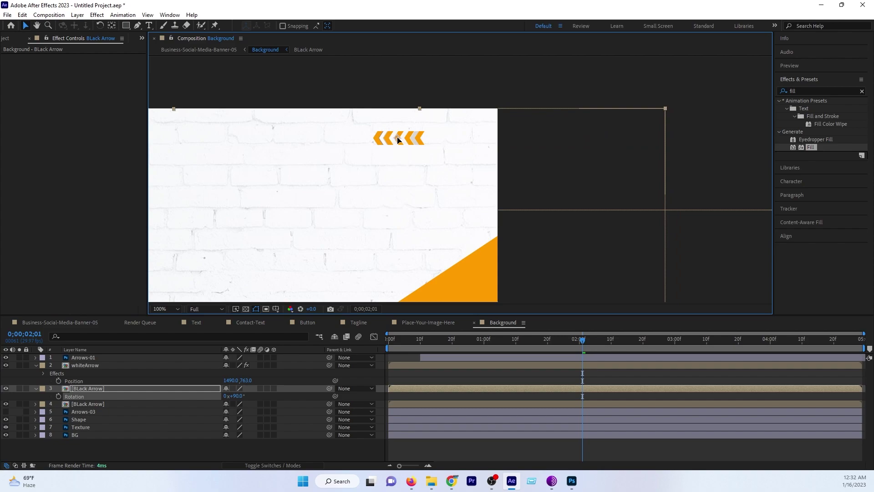
pyautogui.click(83, 389)
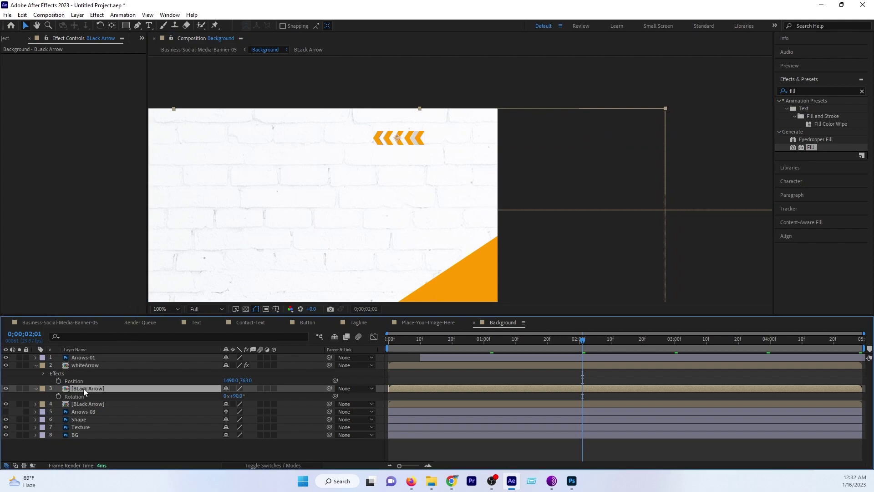
# Apply a Fill effect to the rotated arrow copy using the chevrons' orange
pyautogui.doubleClick(811, 147)
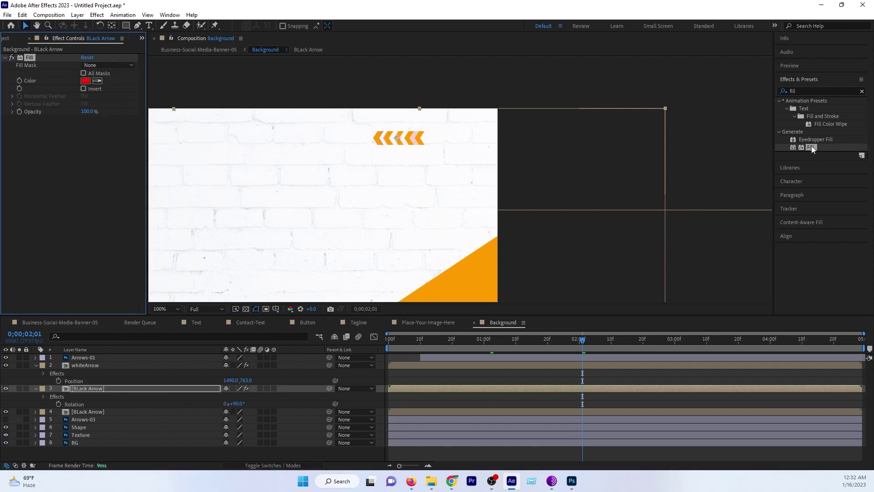
pyautogui.click(98, 81)
pyautogui.click(379, 138)
# Hide the Arrows-01 layer and switch to the Business-Social-Media-Banner-05 composition
pyautogui.click(74, 359)
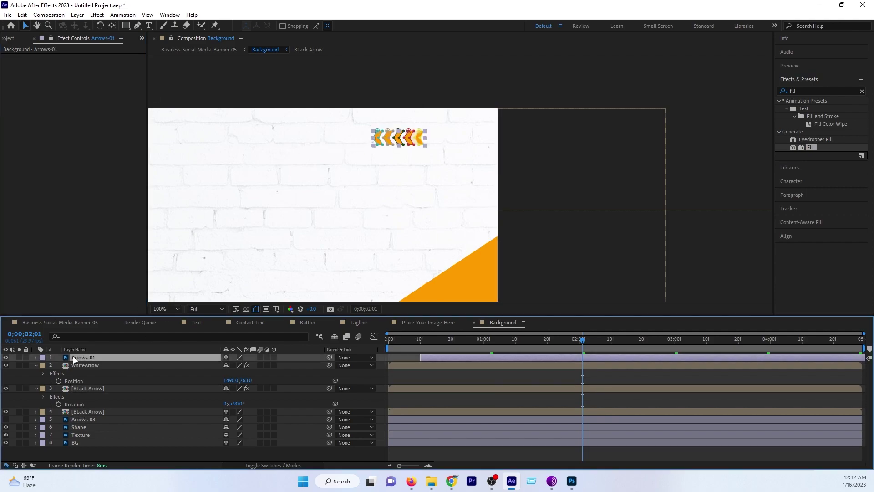
pyautogui.click(6, 358)
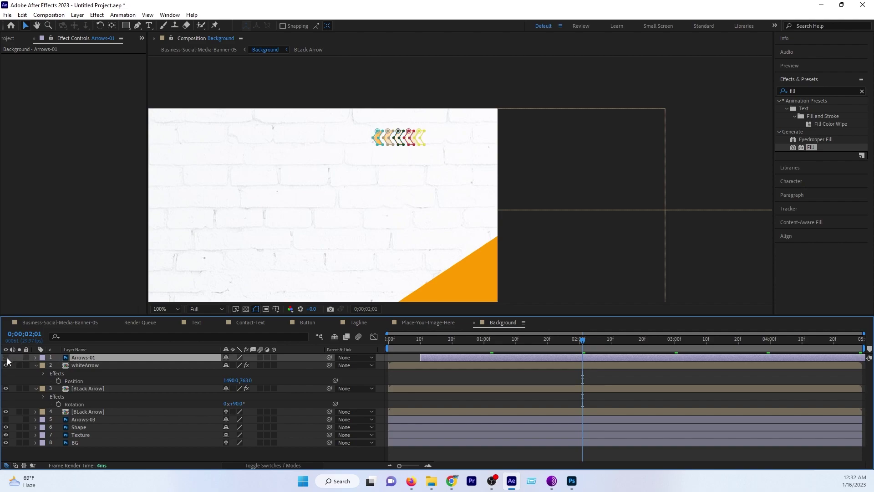
pyautogui.click(53, 321)
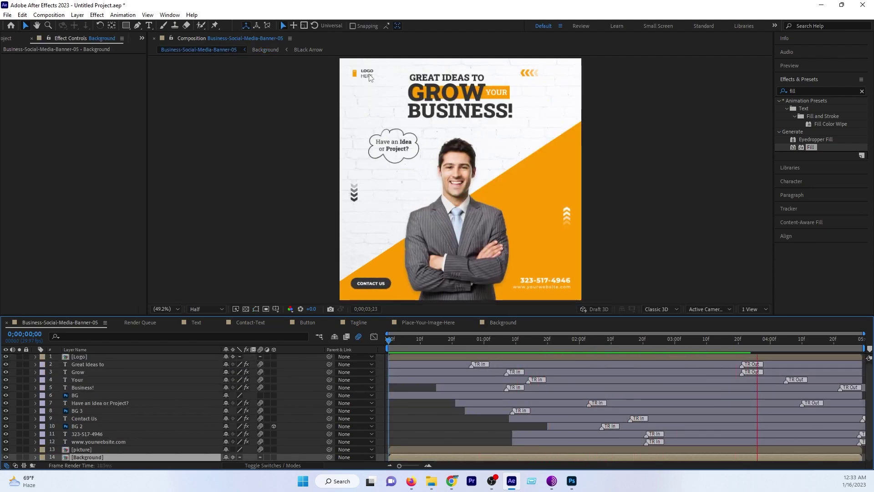
# Open the Logo precomp, set its preview resolution to Full, and return to the main banner
pyautogui.click(71, 457)
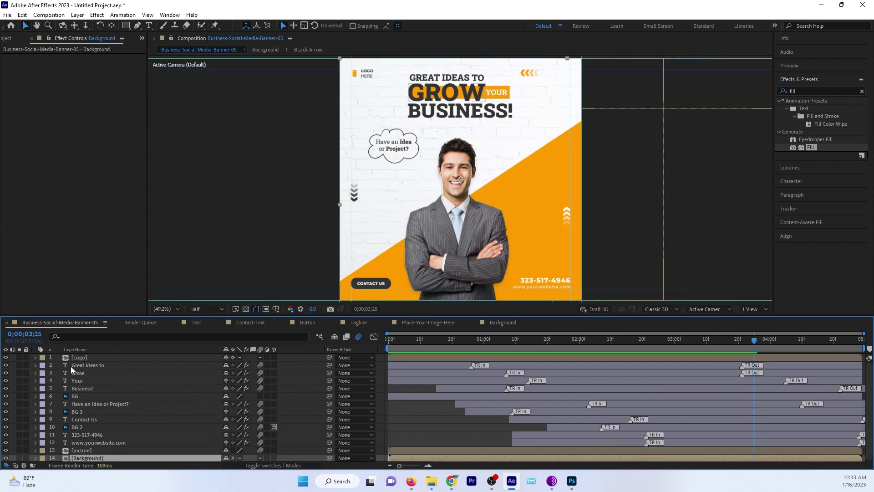
pyautogui.doubleClick(80, 359)
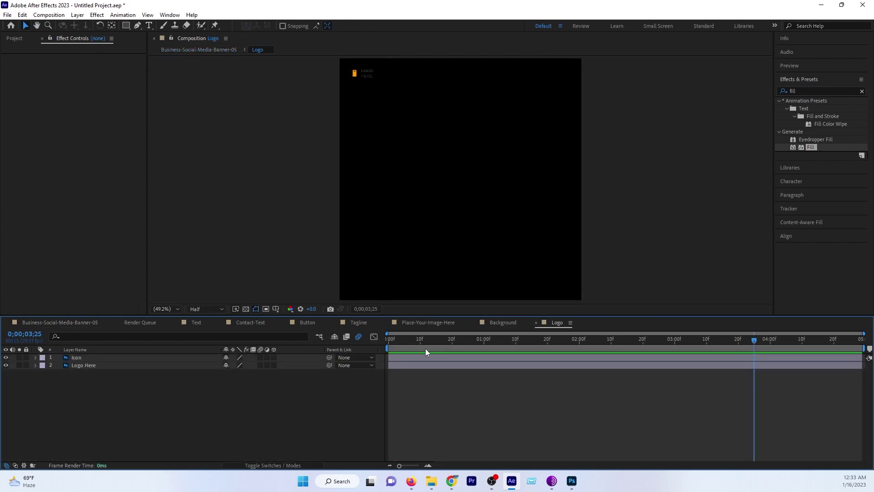
pyautogui.moveTo(457, 341); pyautogui.dragTo(475, 341)
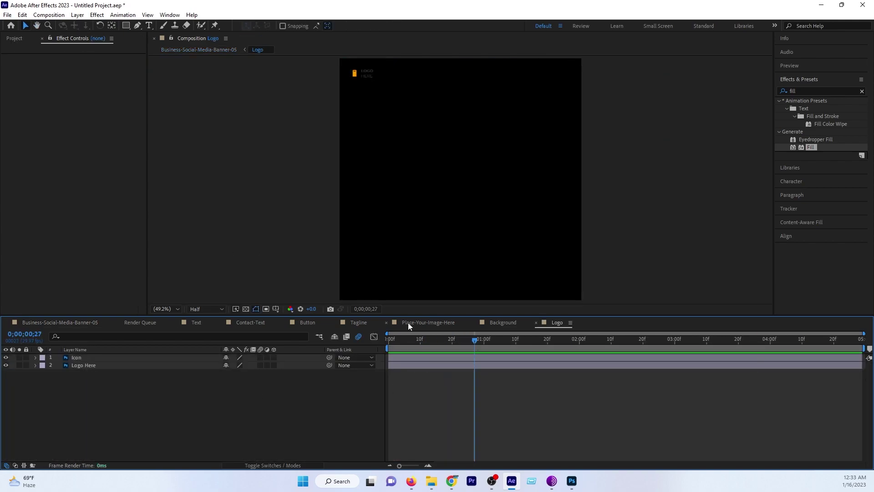
pyautogui.click(194, 309)
pyautogui.click(201, 326)
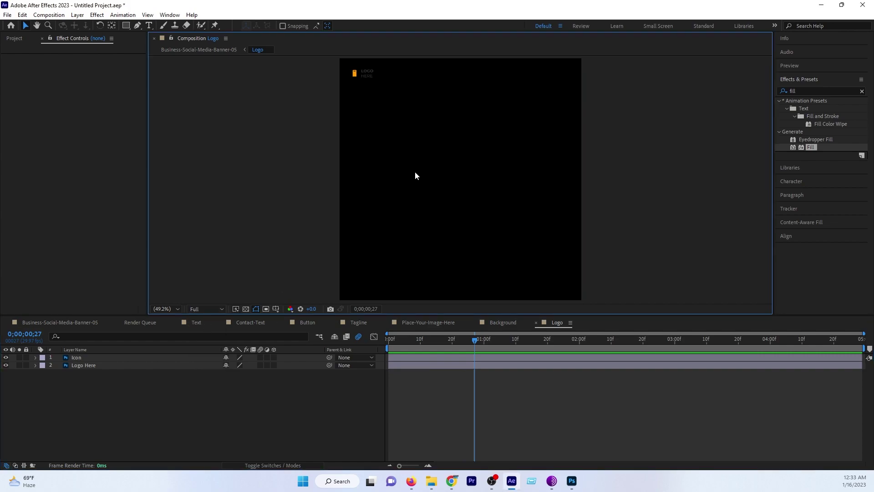
pyautogui.click(60, 322)
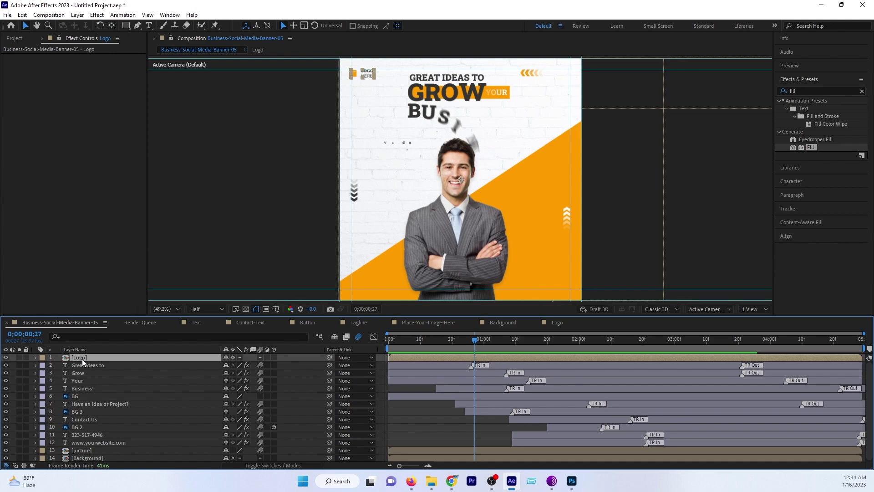
# Apply Animation Composer's Bounce Scale starter preset to the Logo layer as both in and out
pyautogui.click(170, 15)
pyautogui.click(221, 52)
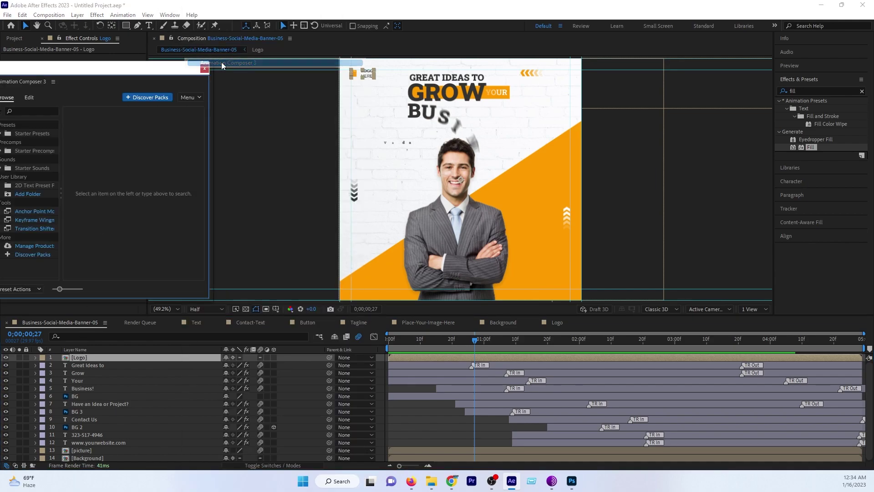
pyautogui.moveTo(221, 62); pyautogui.dragTo(221, 64)
pyautogui.click(37, 133)
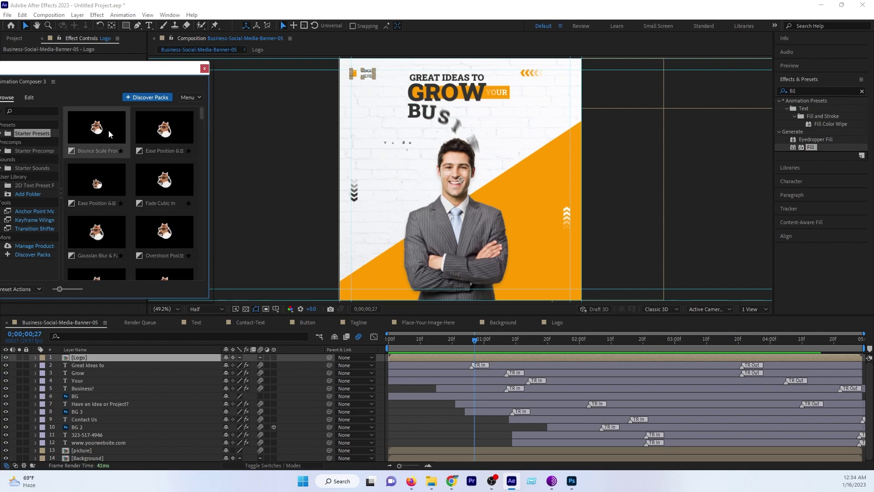
pyautogui.click(98, 158)
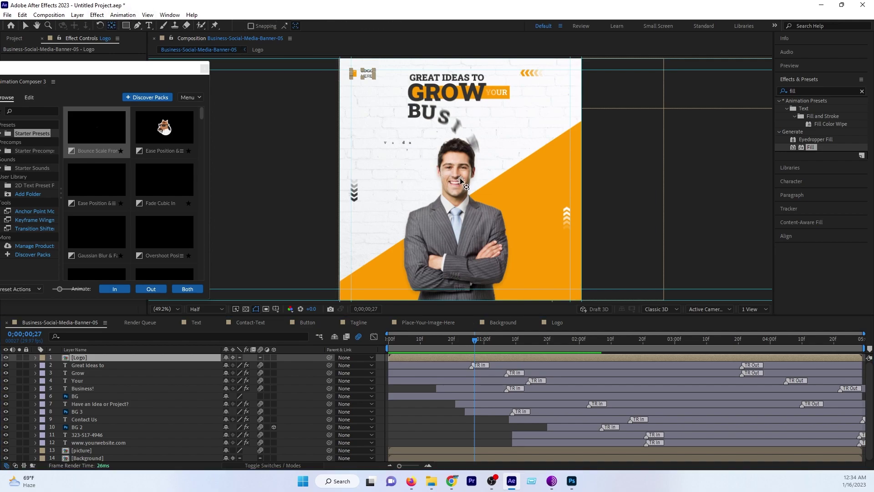
pyautogui.click(460, 178)
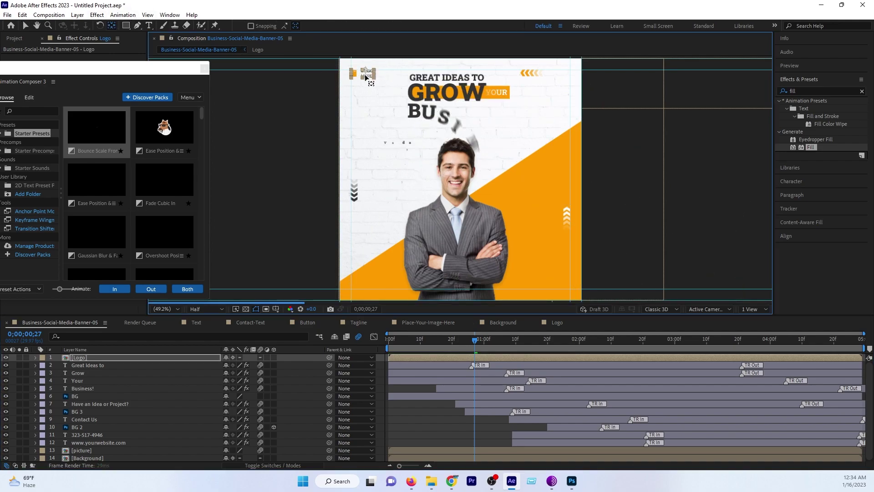
pyautogui.press('/')
pyautogui.scroll(-2, 452, 156)
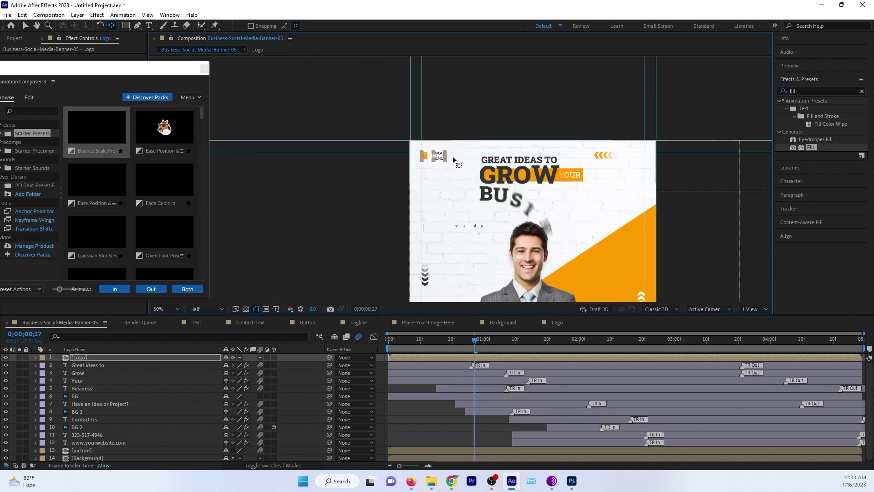
pyautogui.click(105, 152)
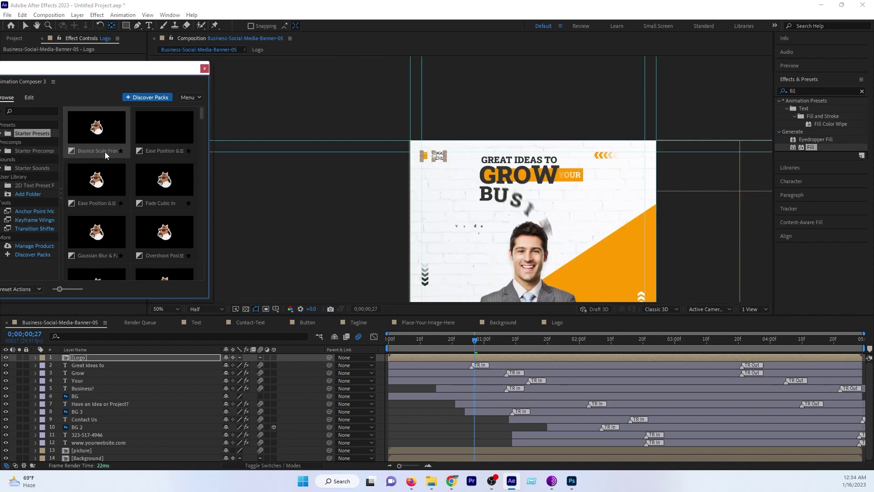
pyautogui.click(104, 151)
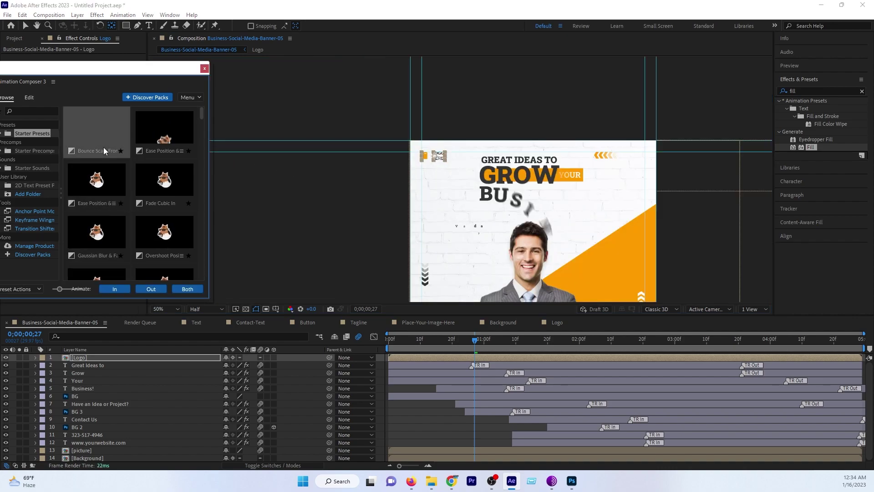
pyautogui.click(176, 293)
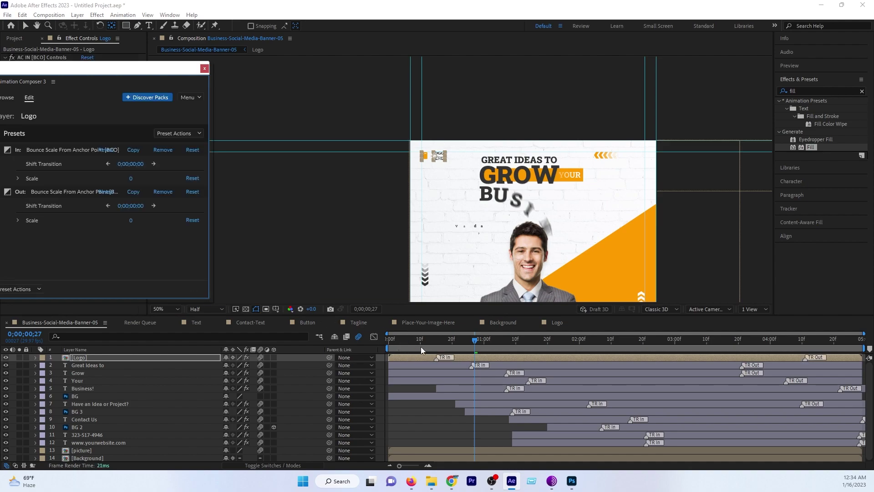
# Preview the banner from the start at Full resolution, checking the logo around 0;00;04;04
pyautogui.moveTo(401, 342); pyautogui.dragTo(382, 346)
pyautogui.scroll(-1, 467, 269)
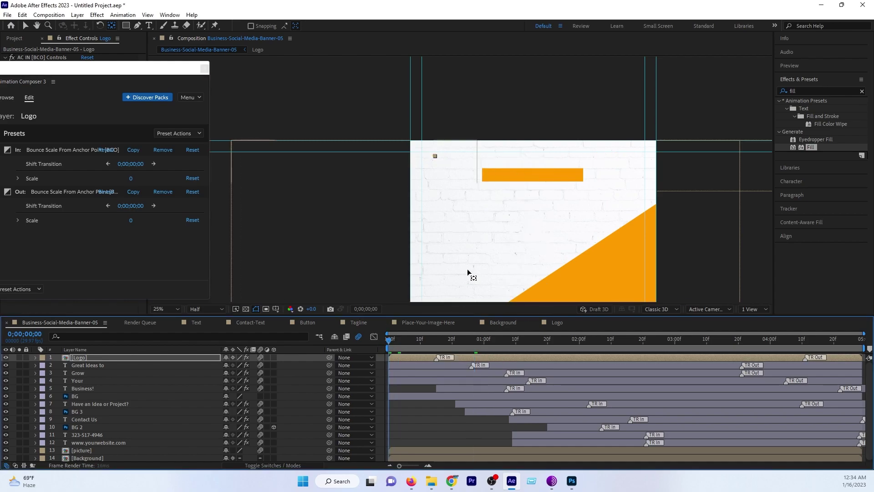
pyautogui.scroll(-1, 467, 269)
pyautogui.scroll(1, 480, 282)
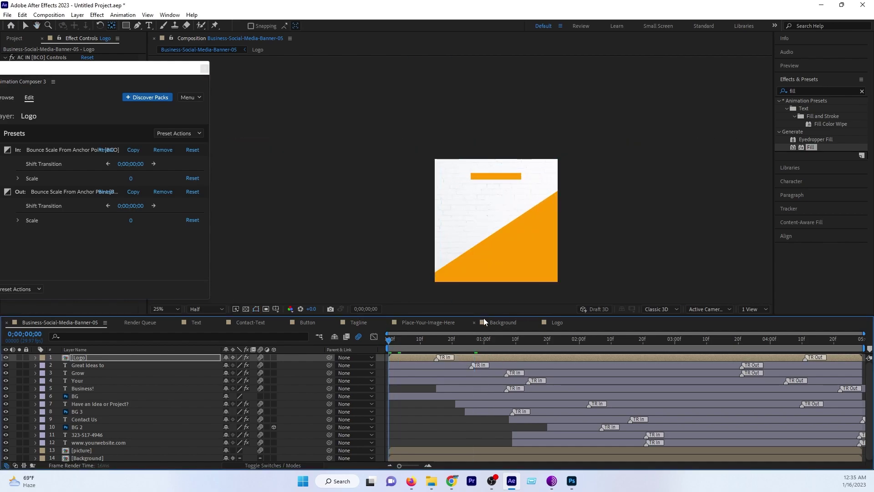
pyautogui.press('space')
pyautogui.click(165, 308)
pyautogui.click(169, 229)
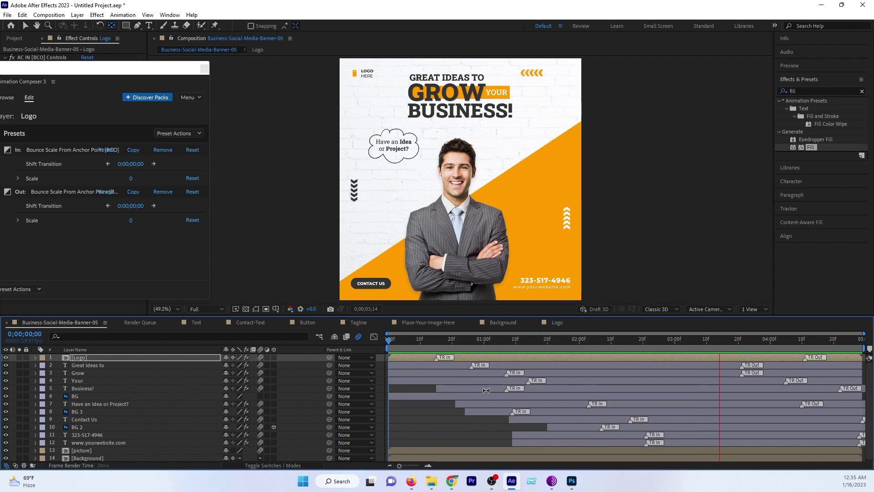
pyautogui.press('space')
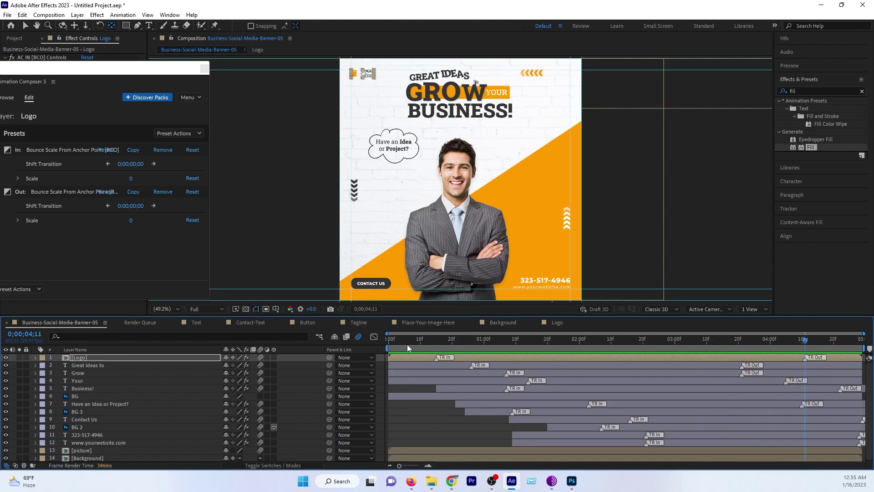
pyautogui.press('Home')
pyautogui.press('space')
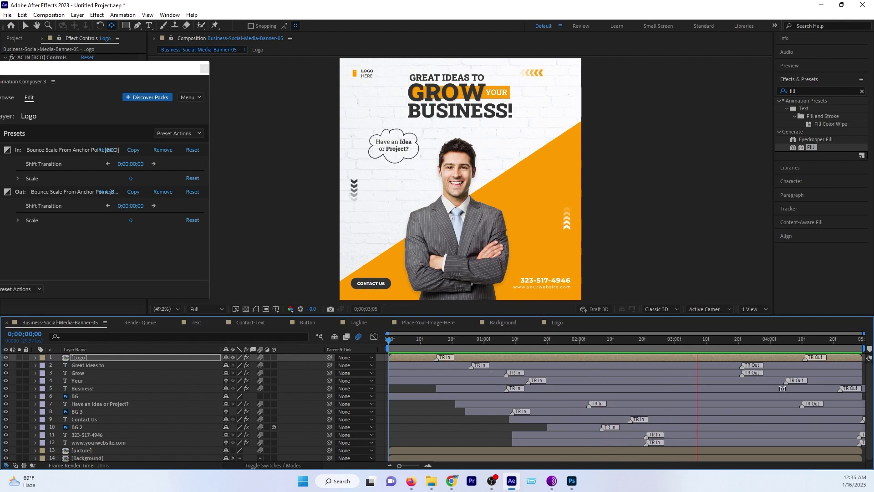
pyautogui.press('space')
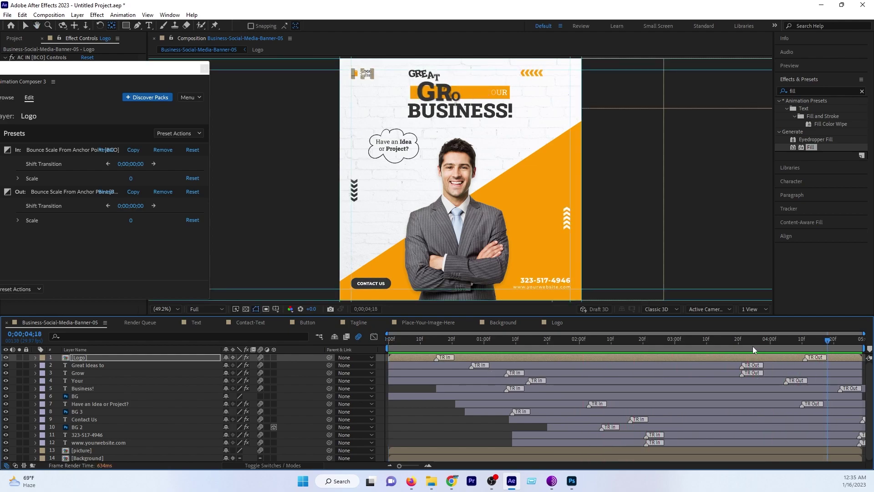
pyautogui.moveTo(753, 350)
pyautogui.mouseDown()
pyautogui.moveTo(782, 350)
pyautogui.moveTo(680, 369)
pyautogui.mouseUp()
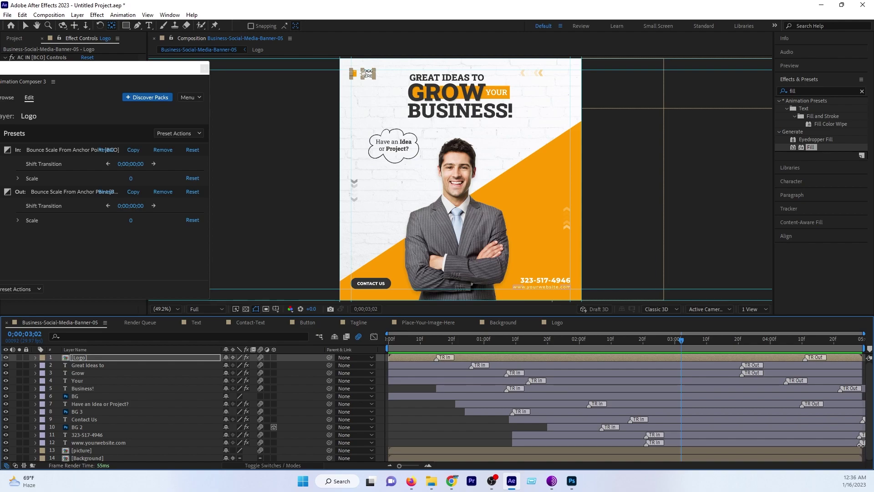
# Retime exits: website, phone number and Business! leave earlier; Great Ideas and Grow leave later
pyautogui.moveTo(860, 445)
pyautogui.mouseDown()
pyautogui.moveTo(802, 444)
pyautogui.moveTo(810, 436)
pyautogui.mouseUp()
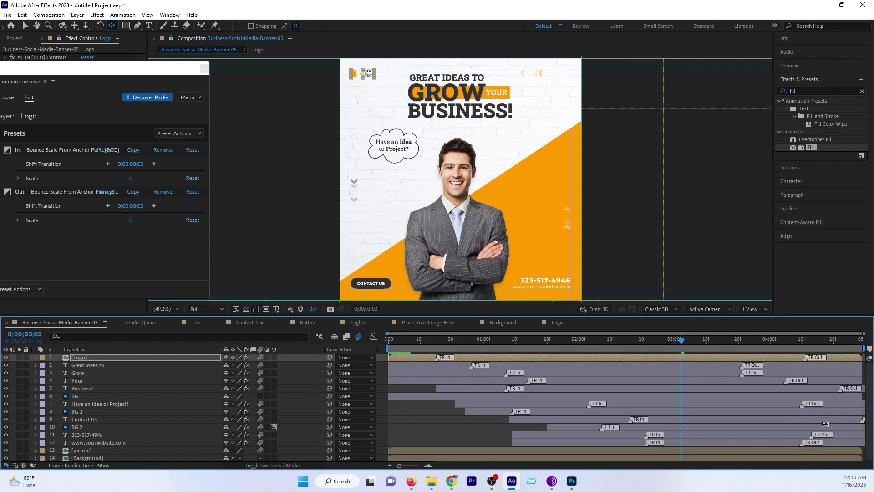
pyautogui.moveTo(864, 419); pyautogui.dragTo(800, 421)
pyautogui.moveTo(840, 390); pyautogui.dragTo(818, 391)
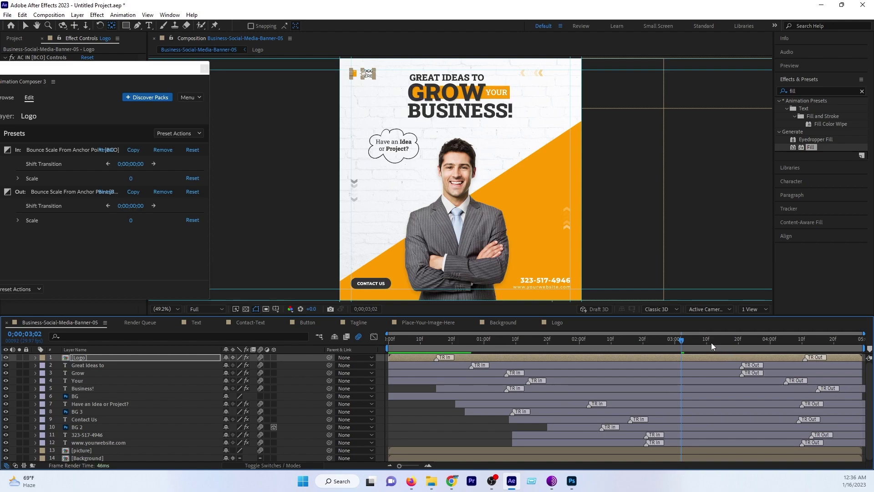
pyautogui.click(725, 342)
pyautogui.moveTo(733, 348)
pyautogui.mouseDown()
pyautogui.moveTo(679, 352)
pyautogui.moveTo(644, 388)
pyautogui.moveTo(738, 389)
pyautogui.mouseUp()
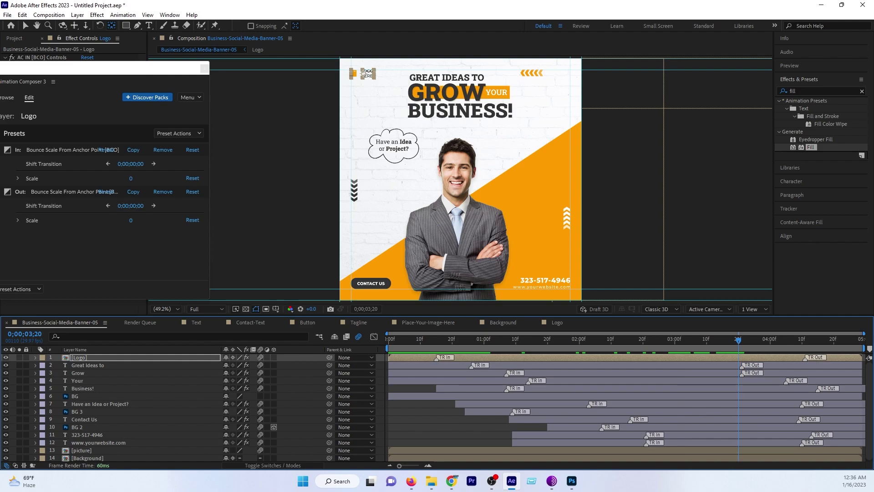
pyautogui.moveTo(743, 365); pyautogui.dragTo(804, 365)
pyautogui.moveTo(742, 374); pyautogui.dragTo(789, 374)
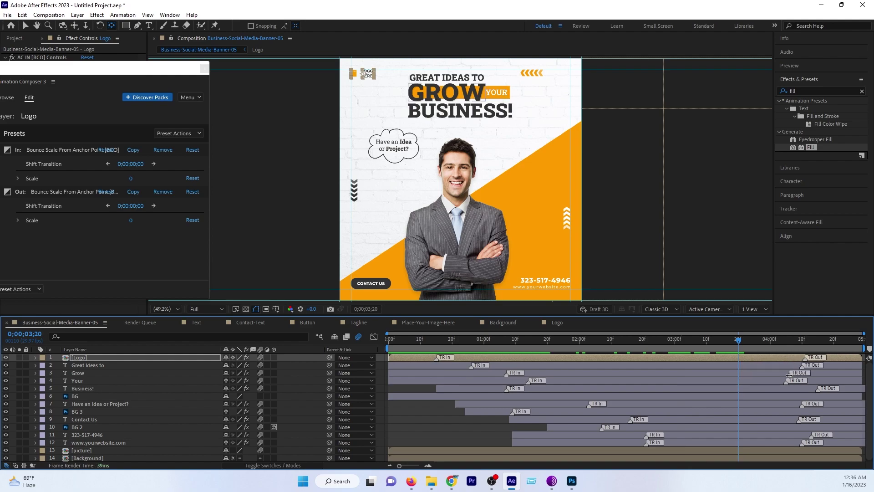
# End the work area at 0;00;04;00, trim the comp to it, and scrub to check
pyautogui.click(770, 340)
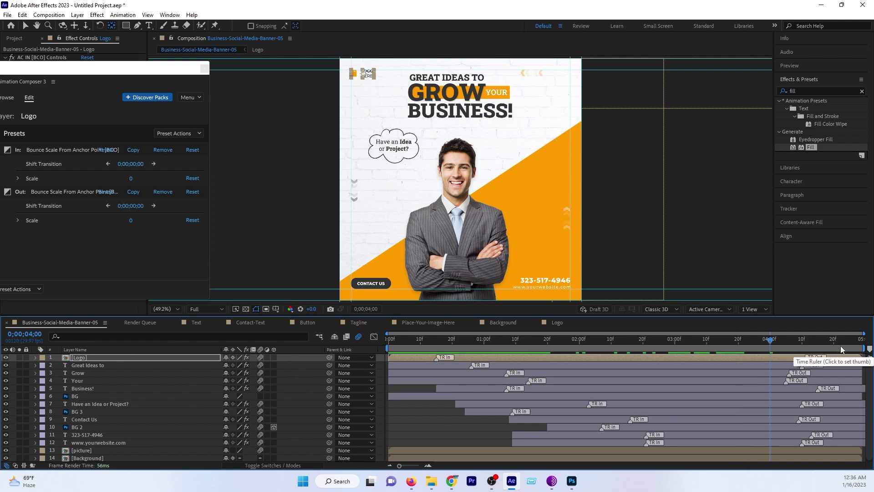
pyautogui.moveTo(850, 348); pyautogui.dragTo(773, 359)
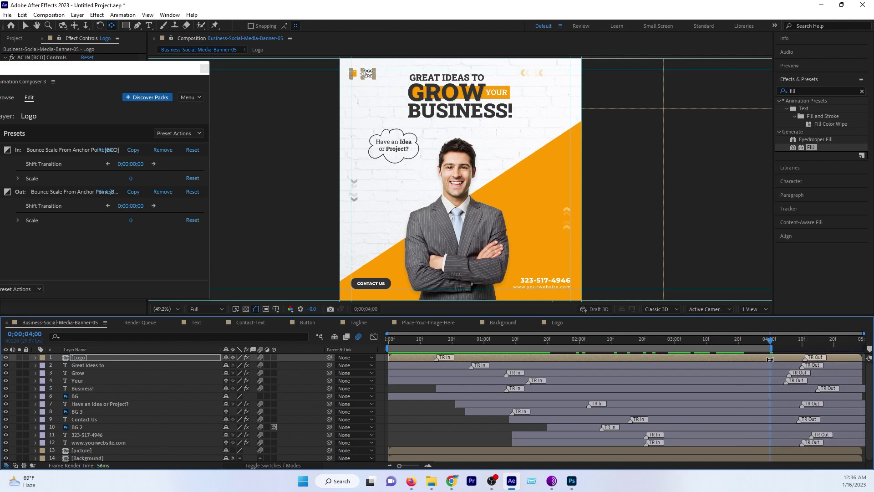
pyautogui.rightClick(760, 349)
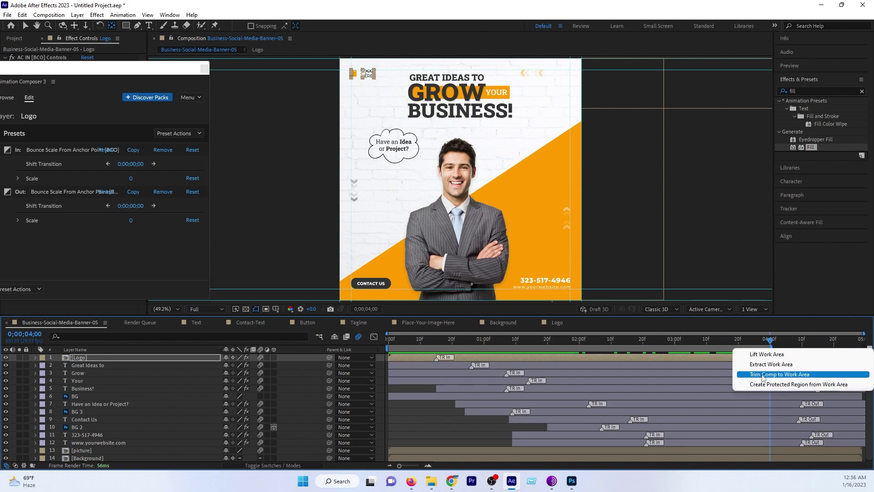
pyautogui.click(763, 374)
pyautogui.click(401, 344)
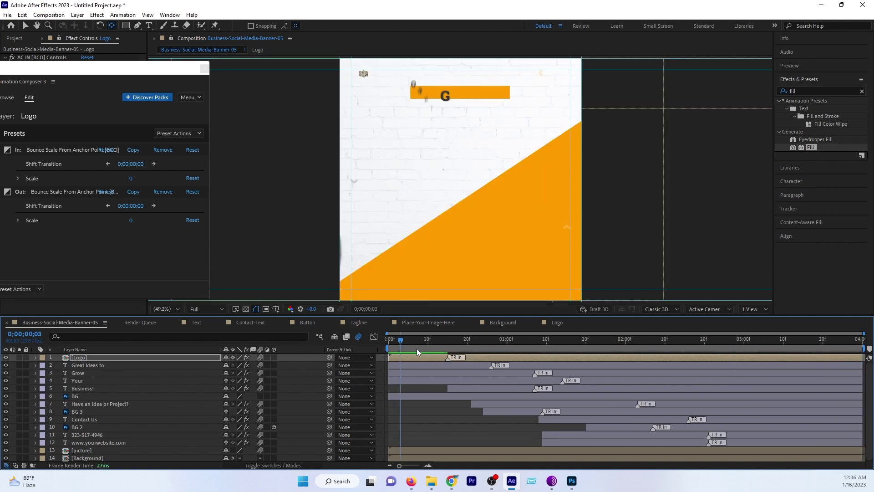
pyautogui.moveTo(416, 351); pyautogui.dragTo(758, 360)
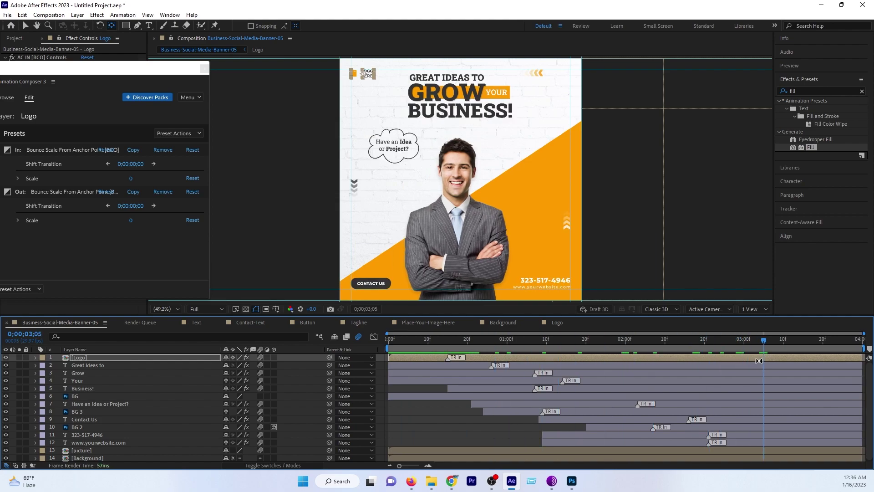
# Pre-compose all 14 layers into a precomp named 'final render'
pyautogui.hotkey('ctrl', 'a')
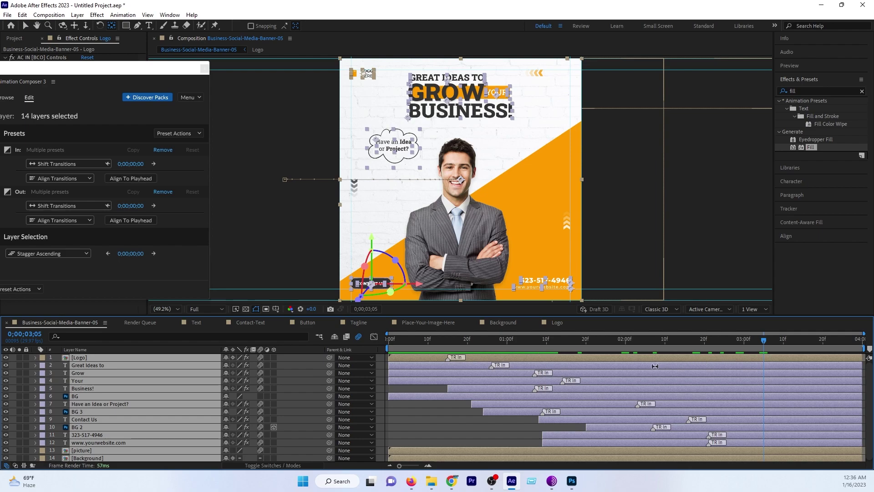
pyautogui.scroll(-1, 592, 401)
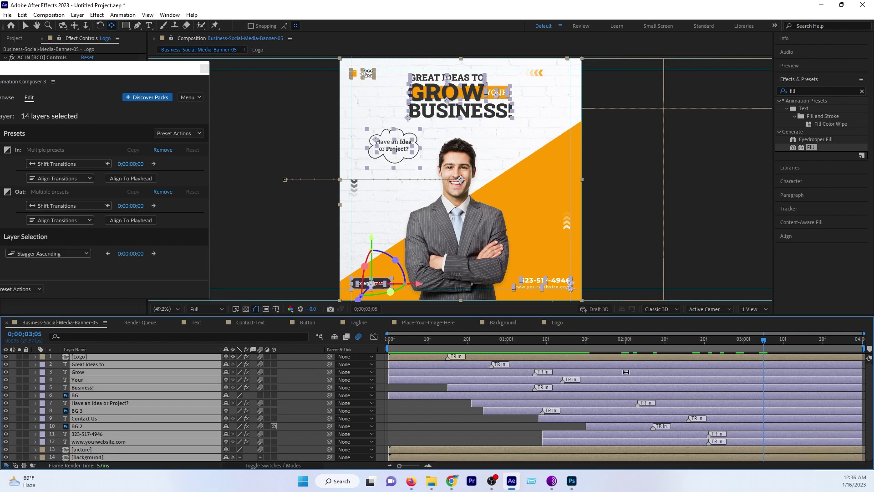
pyautogui.rightClick(130, 397)
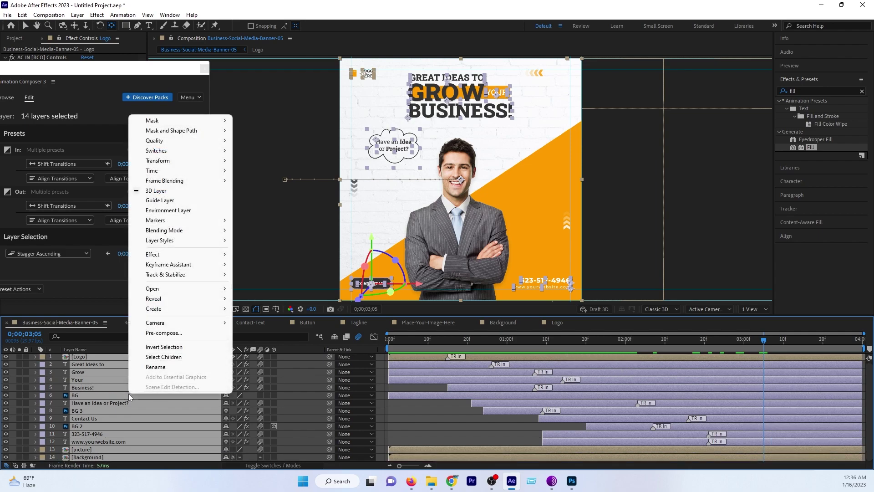
pyautogui.click(159, 334)
pyautogui.write('final render')
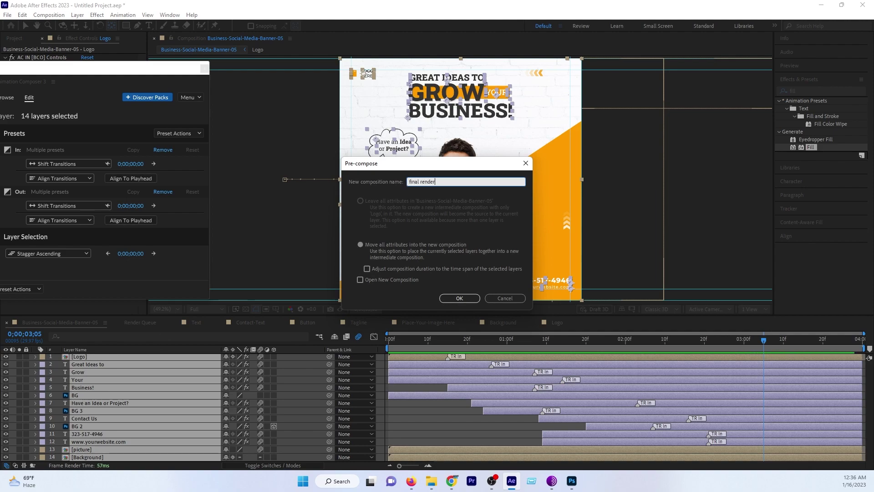
pyautogui.press('Return')
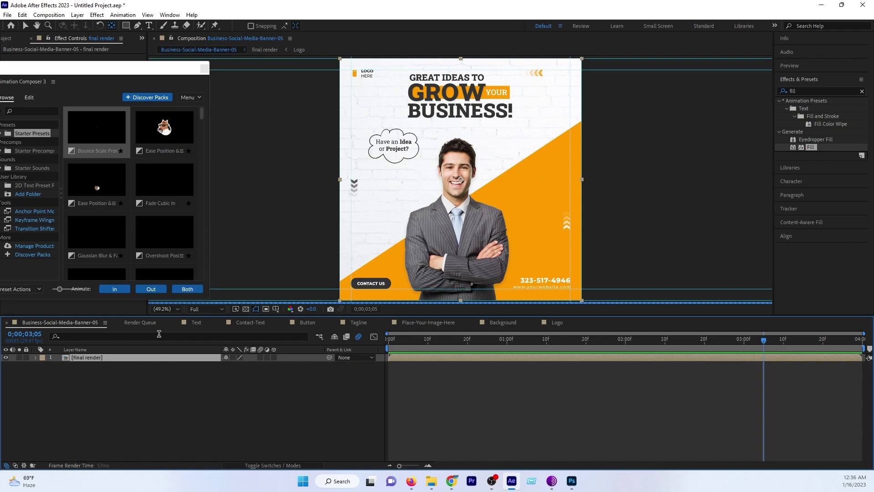
# Enable Time Remapping on the final render layer and scrub through the animation
pyautogui.press('Home')
pyautogui.rightClick(159, 358)
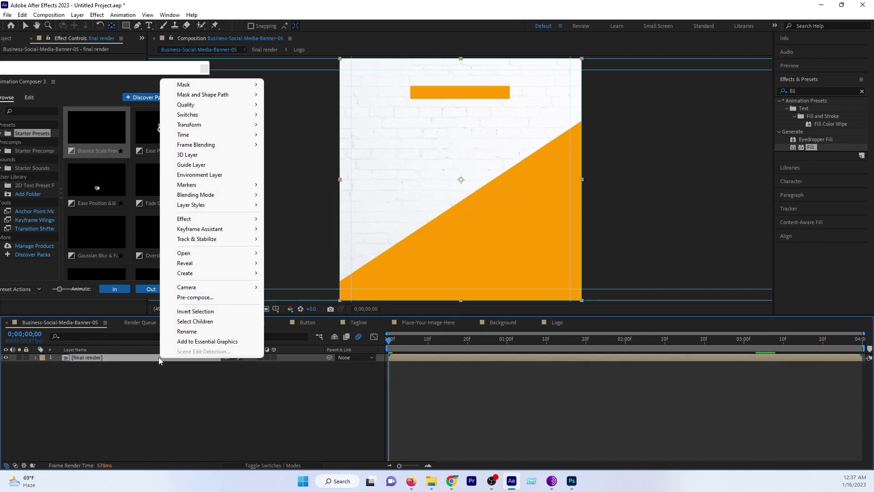
pyautogui.moveTo(201, 135)
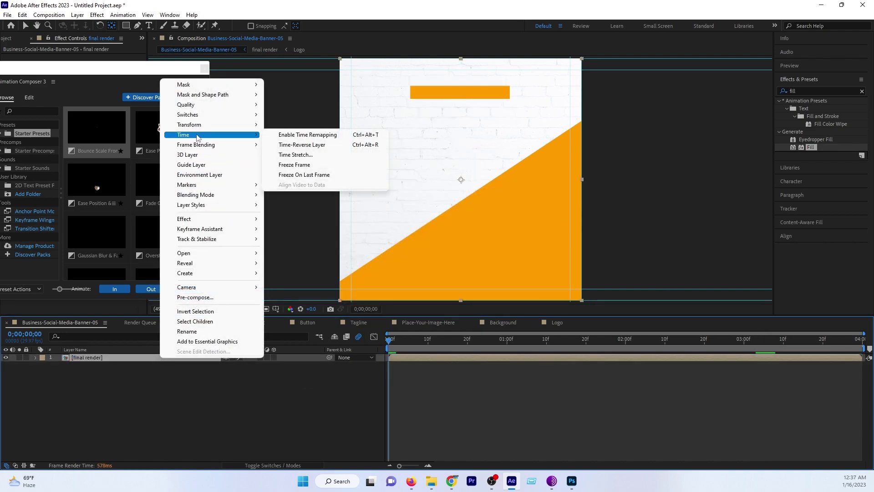
pyautogui.click(321, 135)
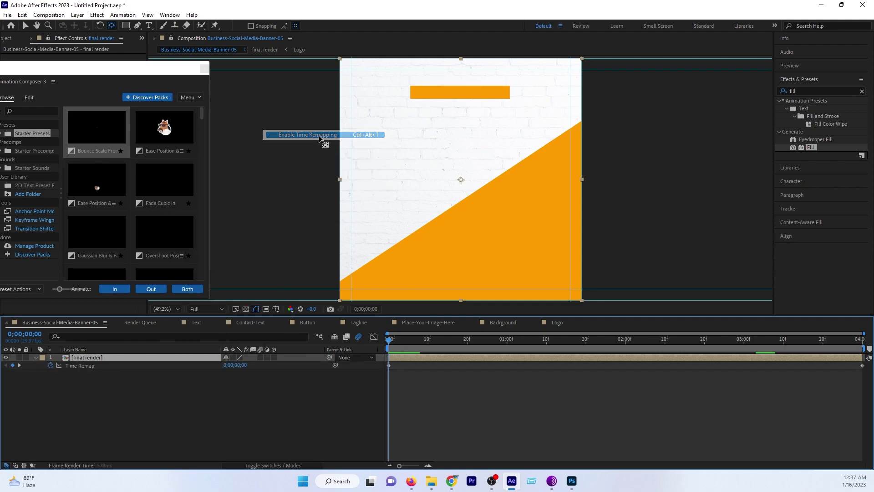
pyautogui.moveTo(395, 340); pyautogui.dragTo(522, 343)
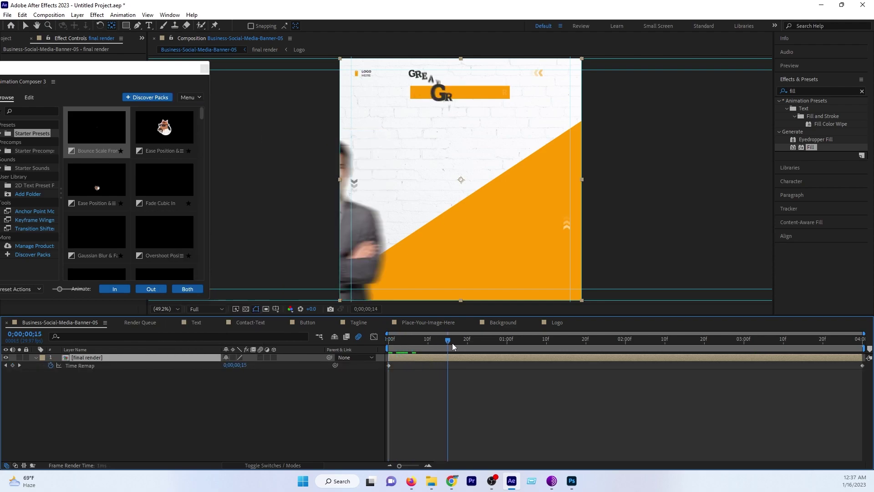
pyautogui.press('Home')
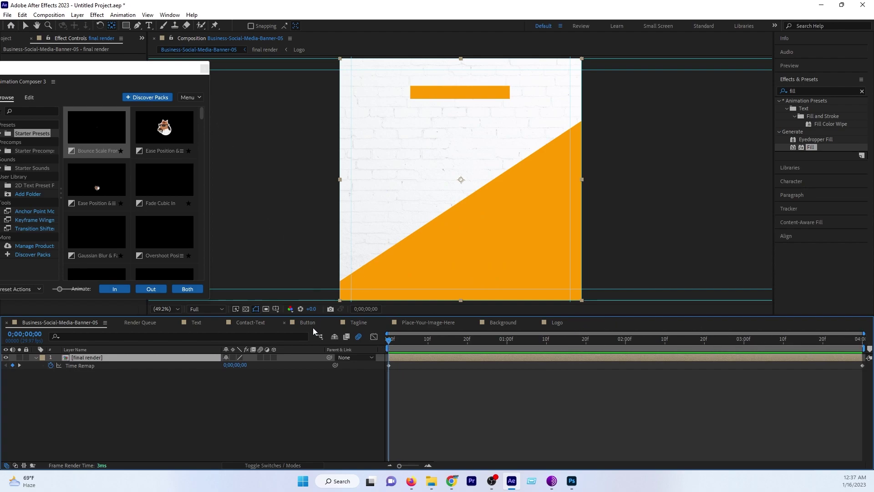
# Change the composition duration to 0;00;08;00 in Composition Settings
pyautogui.click(49, 14)
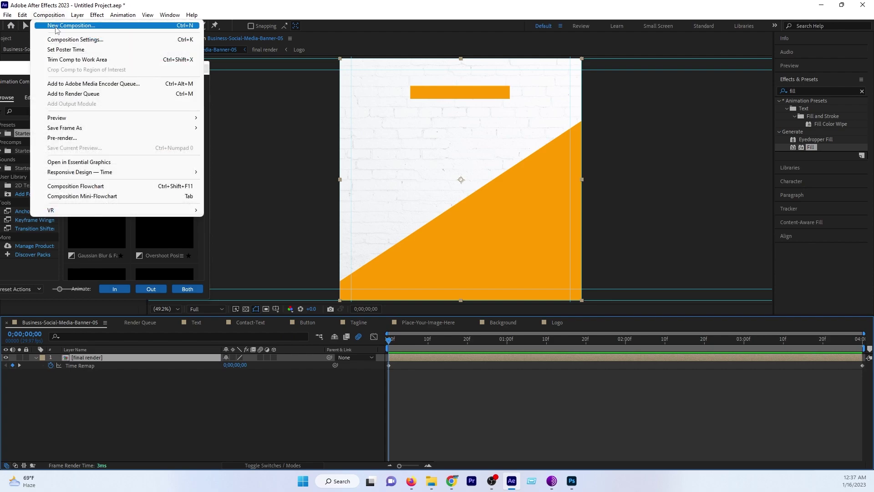
pyautogui.click(62, 41)
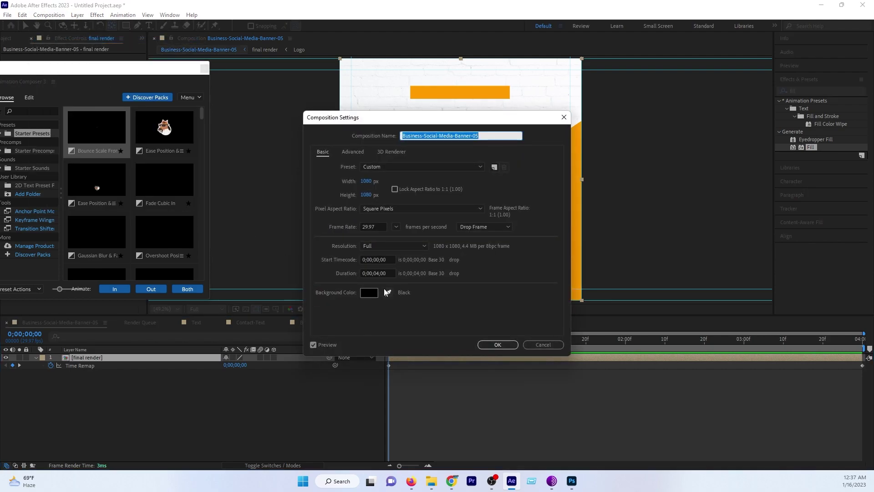
pyautogui.click(378, 273)
pyautogui.write('8')
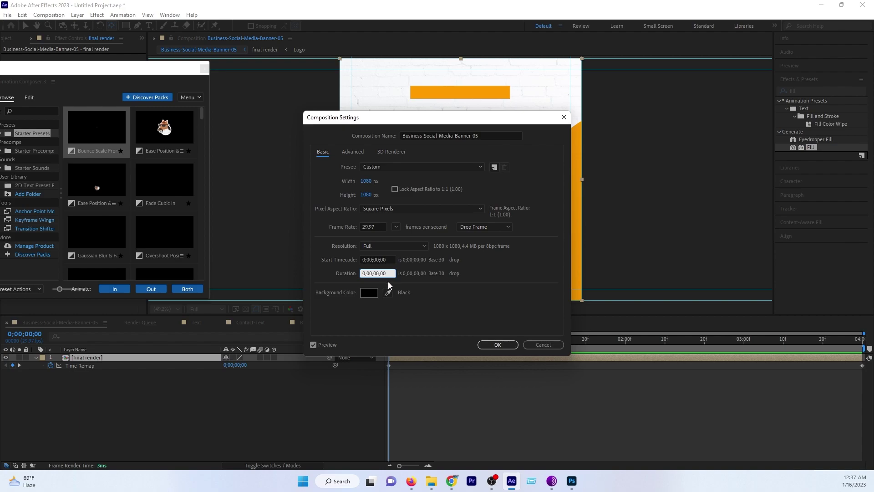
pyautogui.click(497, 344)
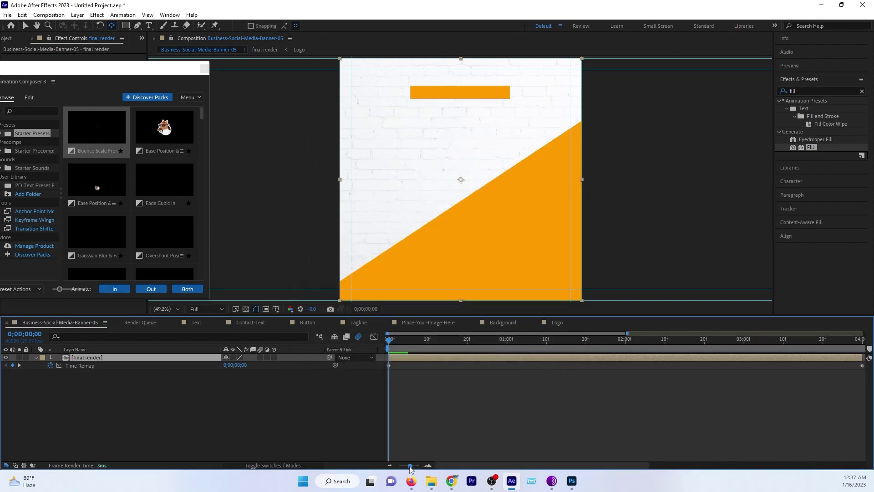
# Extend the final render layer to 8 seconds and find where the build-in ends near 4 seconds
pyautogui.moveTo(410, 468); pyautogui.dragTo(359, 469)
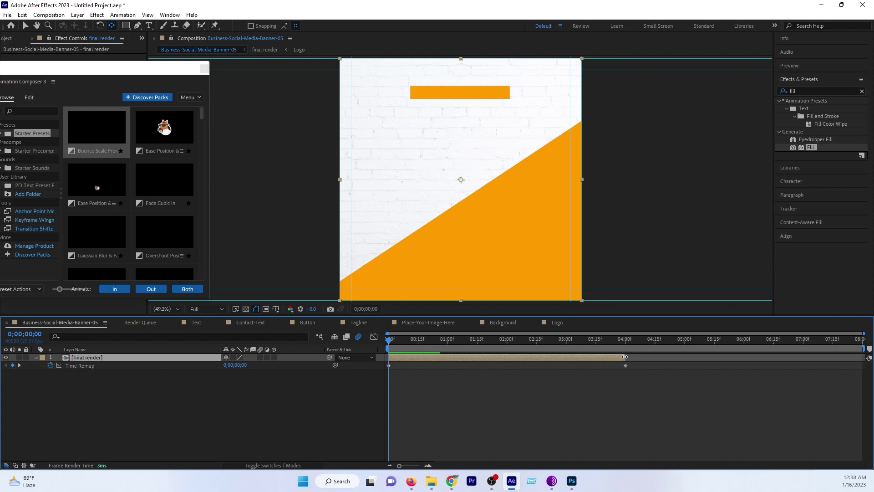
pyautogui.moveTo(625, 357); pyautogui.dragTo(867, 357)
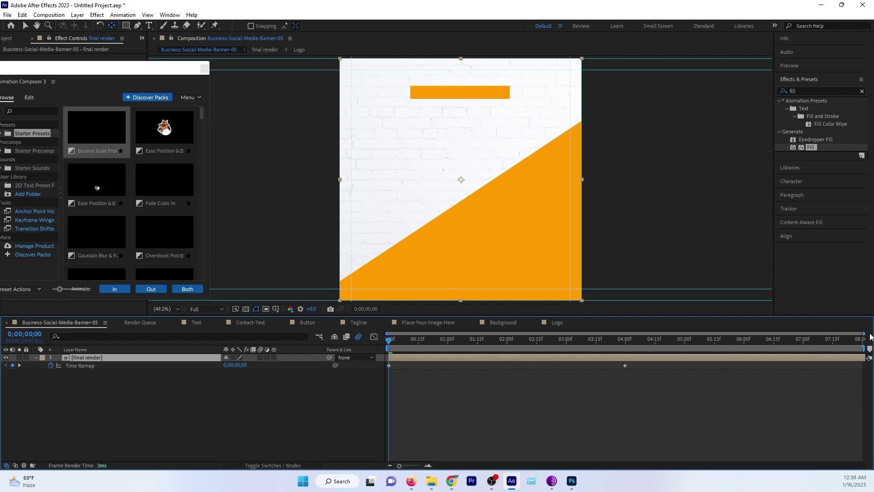
pyautogui.moveTo(396, 347); pyautogui.dragTo(622, 357)
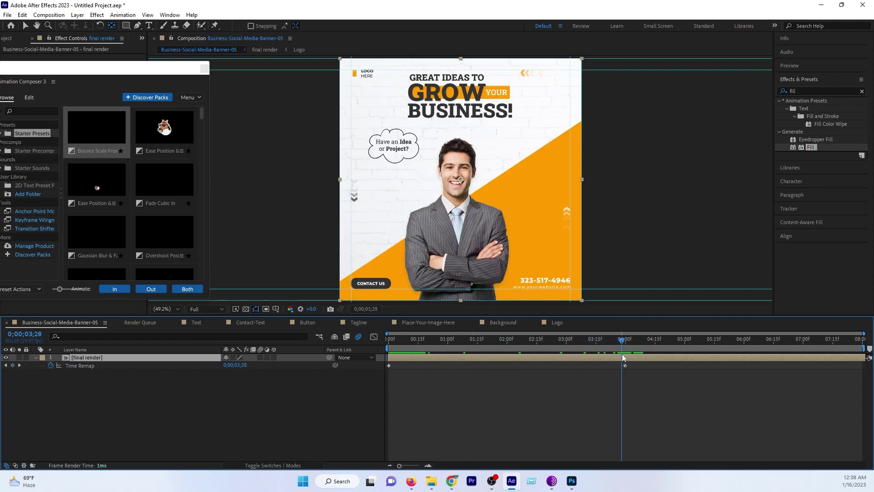
pyautogui.moveTo(622, 355)
pyautogui.mouseDown()
pyautogui.moveTo(637, 365)
pyautogui.moveTo(626, 344)
pyautogui.mouseUp()
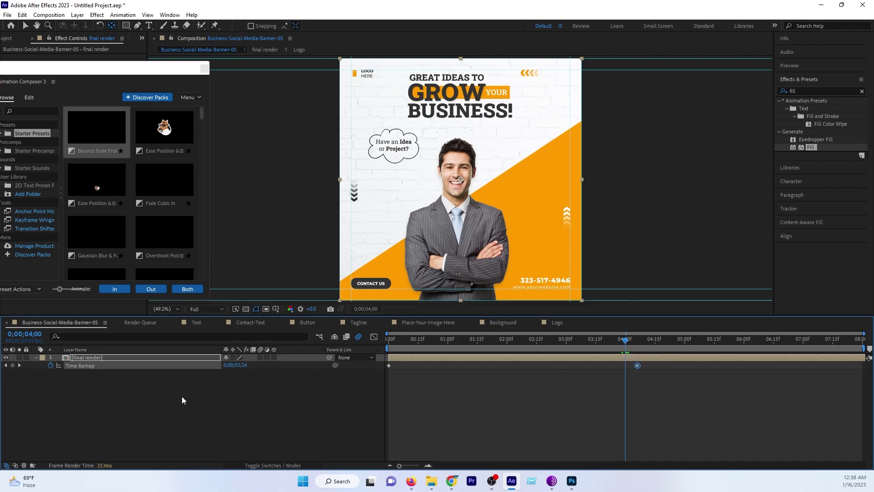
# Add a Time Remap keyframe at 4;00 and duplicate it at 4;28 to hold the frame
pyautogui.click(12, 366)
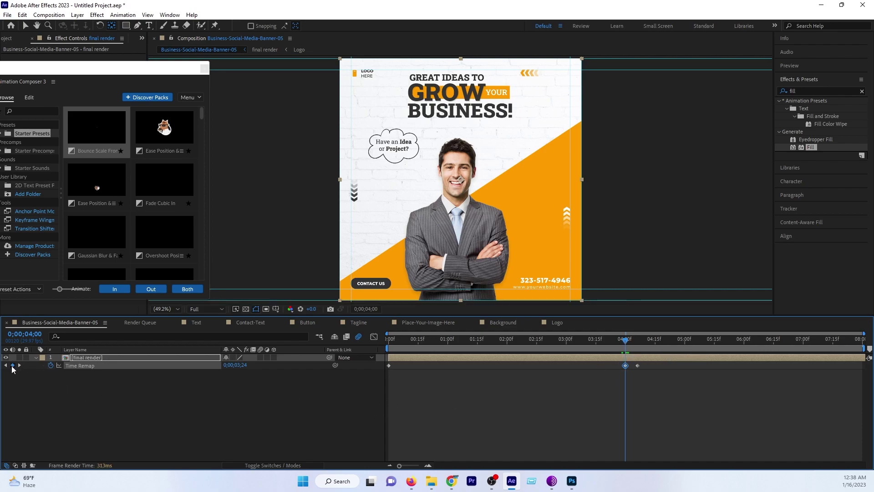
pyautogui.click(638, 365)
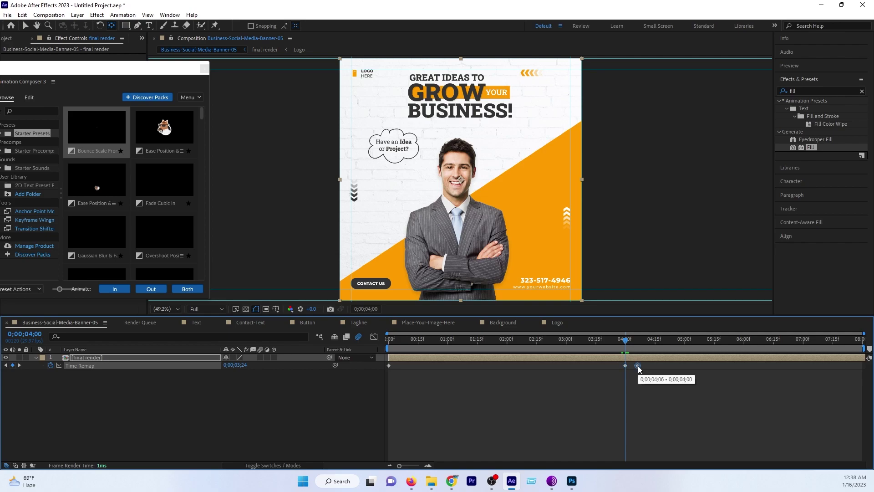
pyautogui.press('Delete')
pyautogui.moveTo(625, 340); pyautogui.dragTo(681, 346)
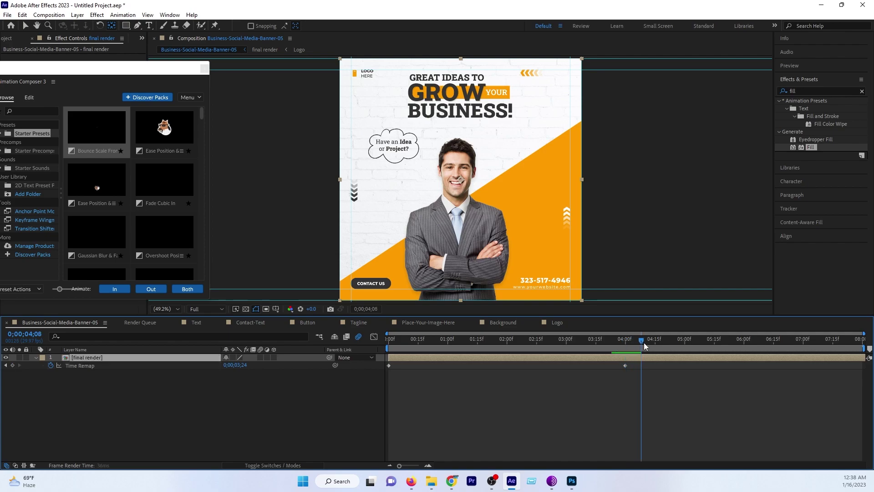
pyautogui.click(630, 365)
pyautogui.click(623, 367)
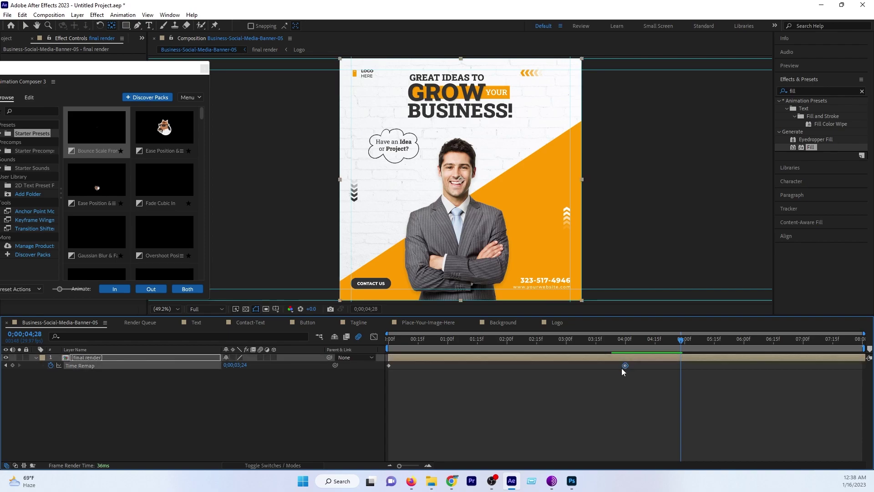
pyautogui.hotkey('ctrl', 'v')
pyautogui.moveTo(634, 343); pyautogui.dragTo(679, 353)
# Add a 0;00;00;00 Time Remap keyframe at 7;29, Easy Ease all four keyframes, and preview
pyautogui.moveTo(835, 337); pyautogui.dragTo(860, 345)
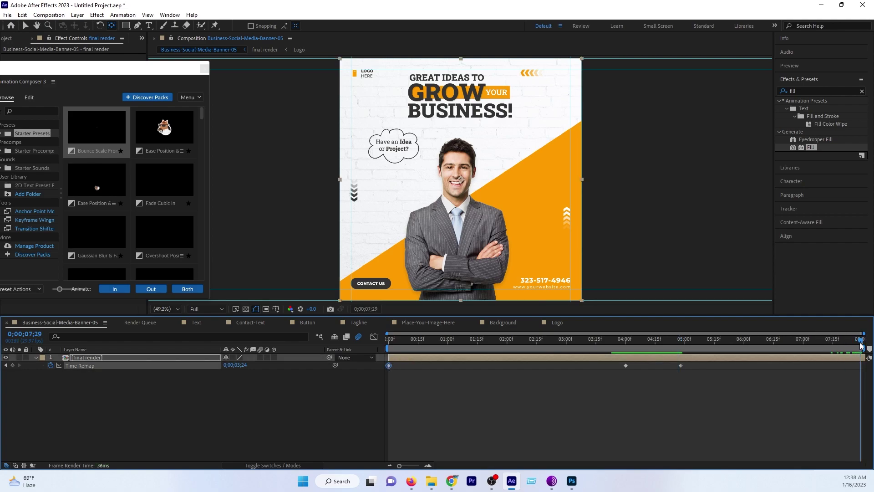
pyautogui.hotkey('ctrl', 'v')
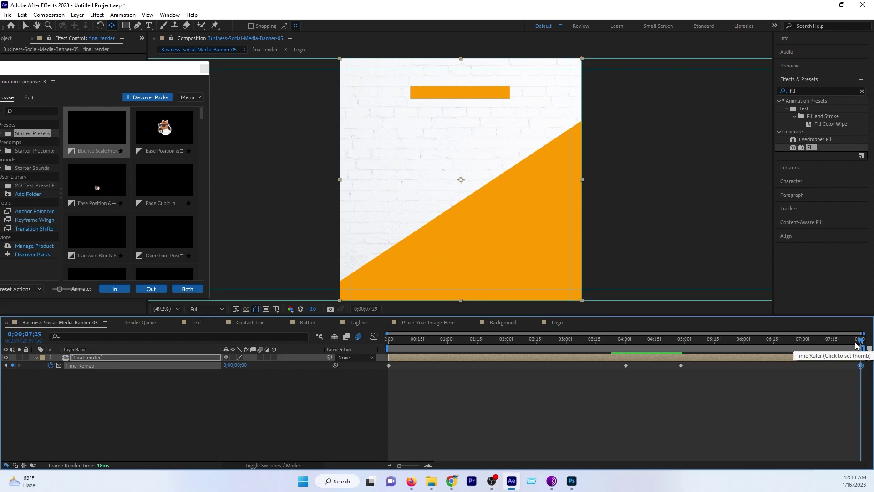
pyautogui.press('Home')
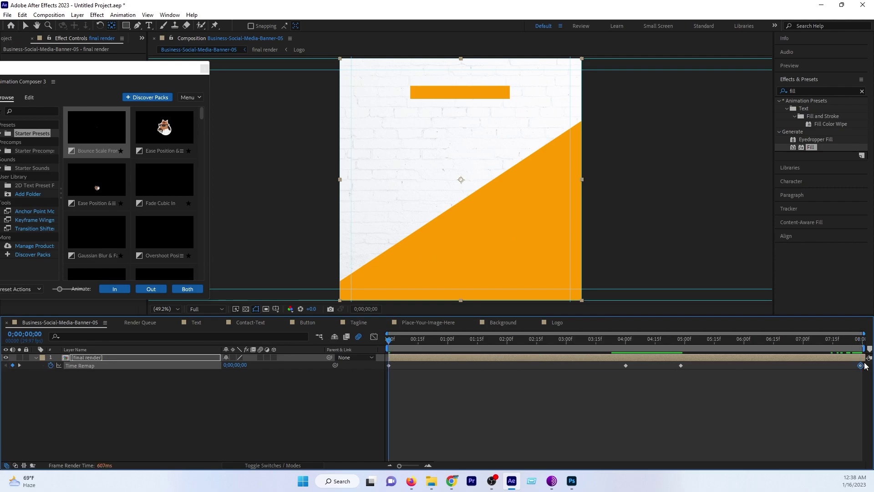
pyautogui.moveTo(865, 365); pyautogui.dragTo(385, 380)
pyautogui.press('F9')
pyautogui.press('space')
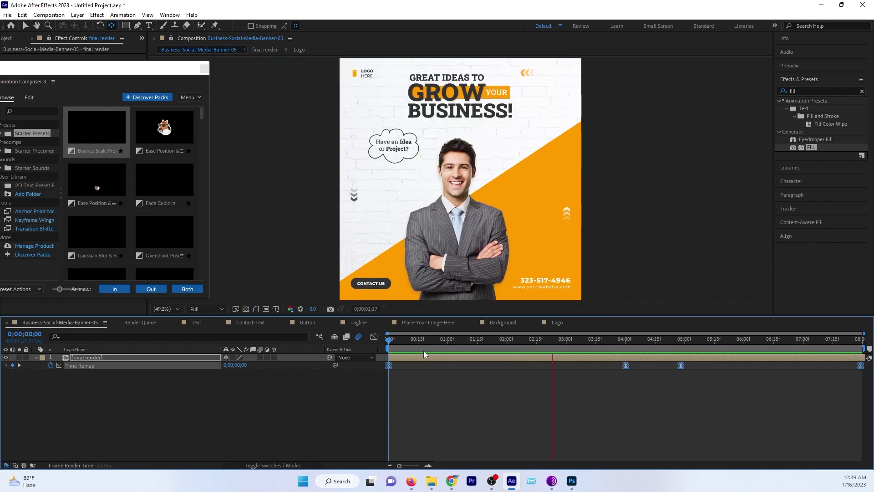